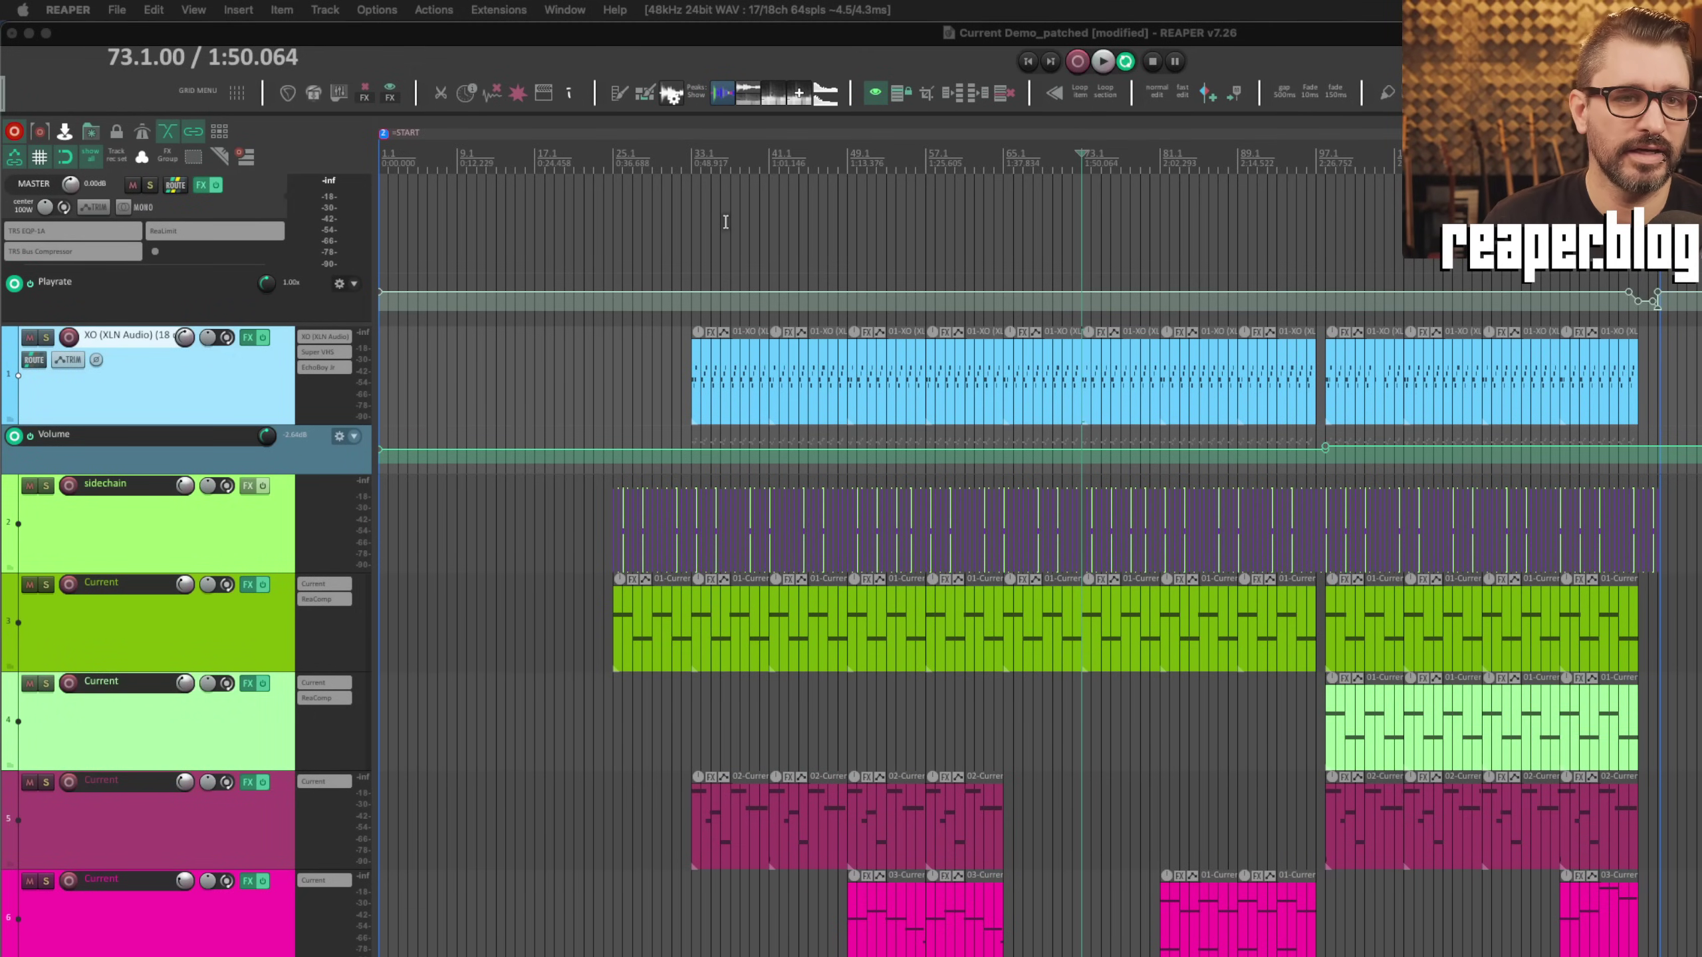
Step: Remove the 'Edit me' placeholder from Floating toolbar 32 in the toolbar customizer
{"action": "left_click", "coordinate": [577, 200]}
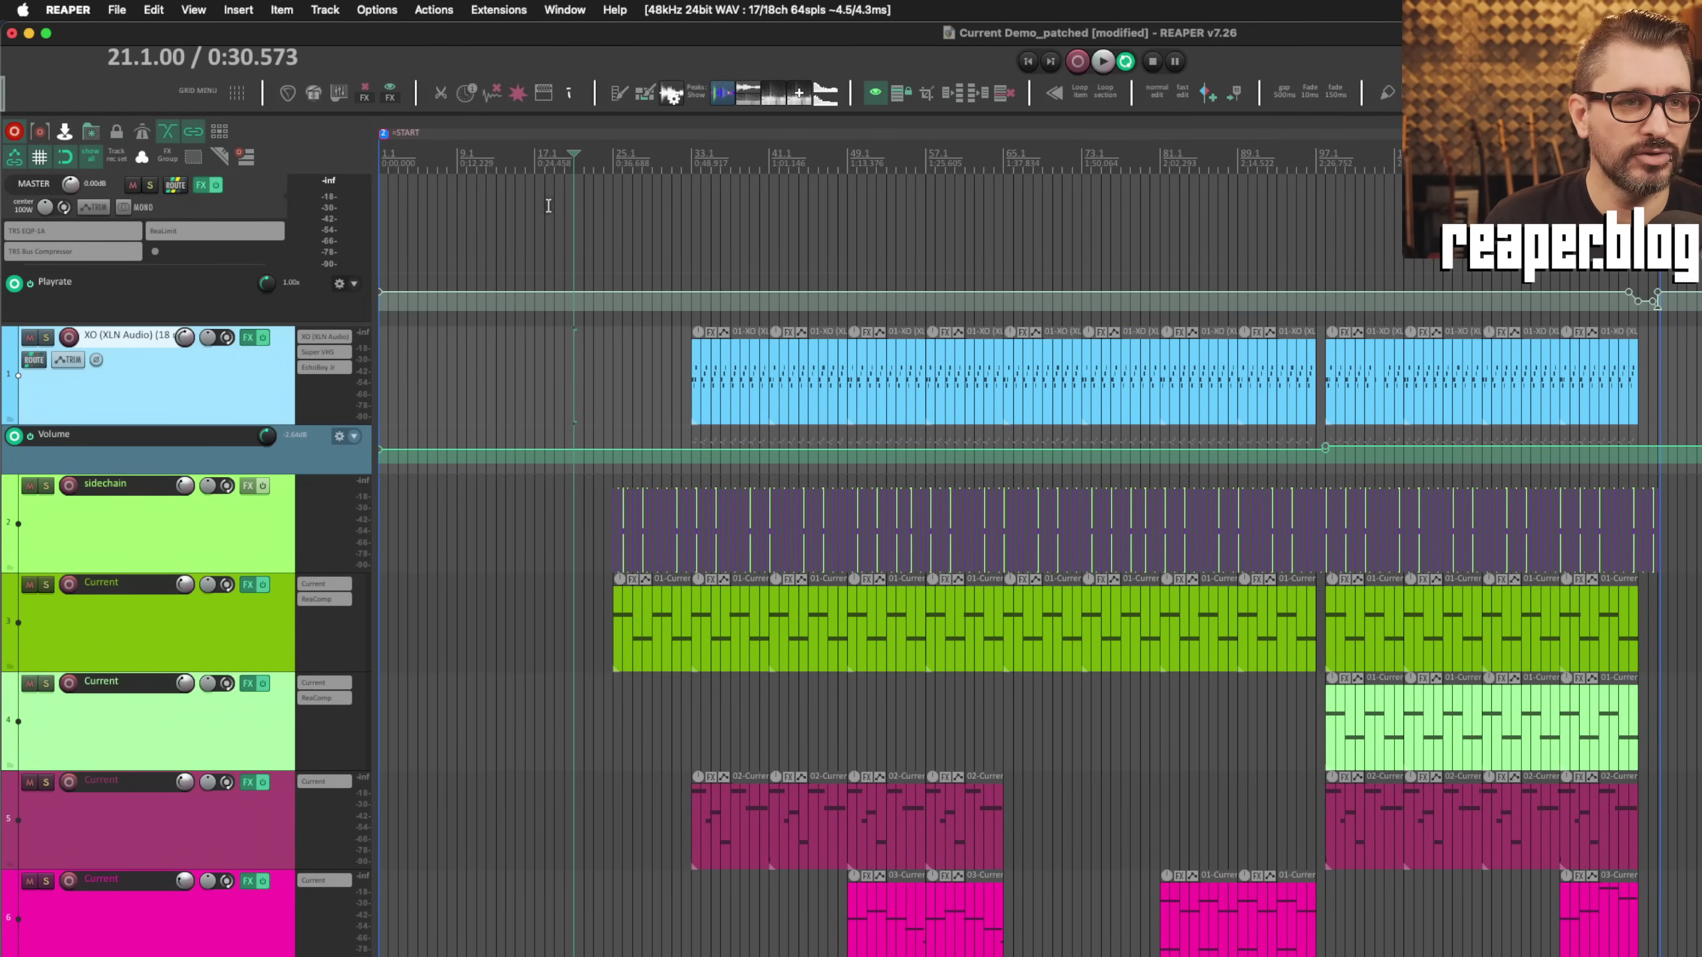
{"action": "right_click", "coordinate": [154, 93]}
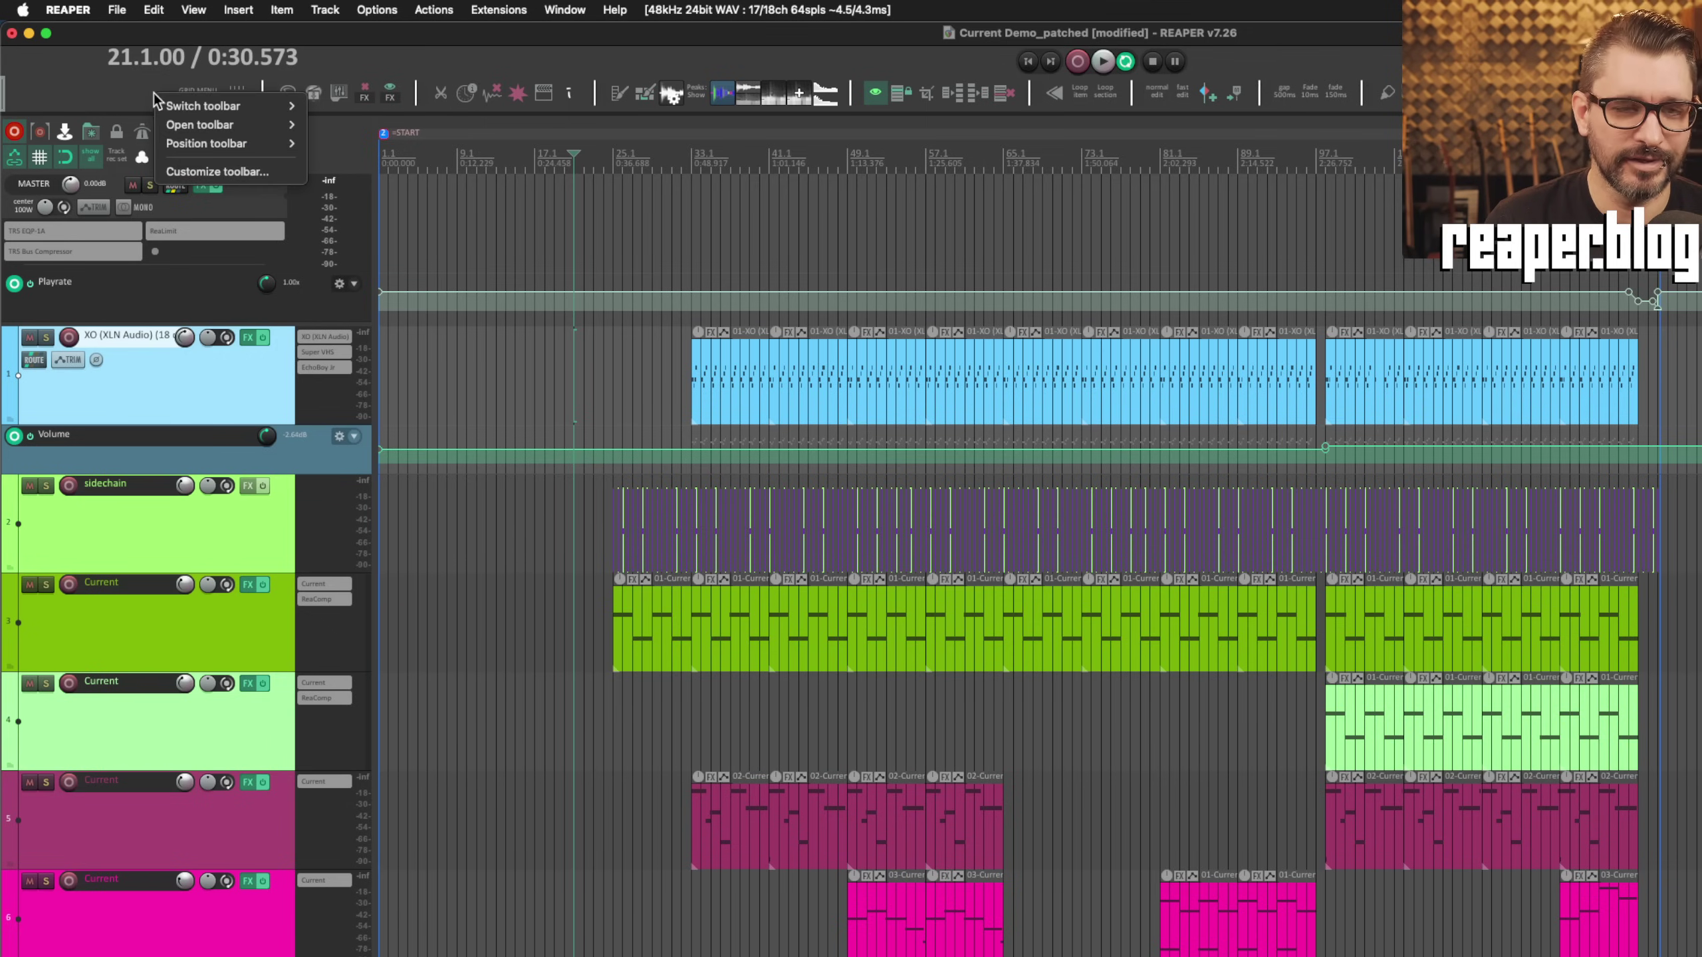
{"action": "left_click", "coordinate": [216, 170]}
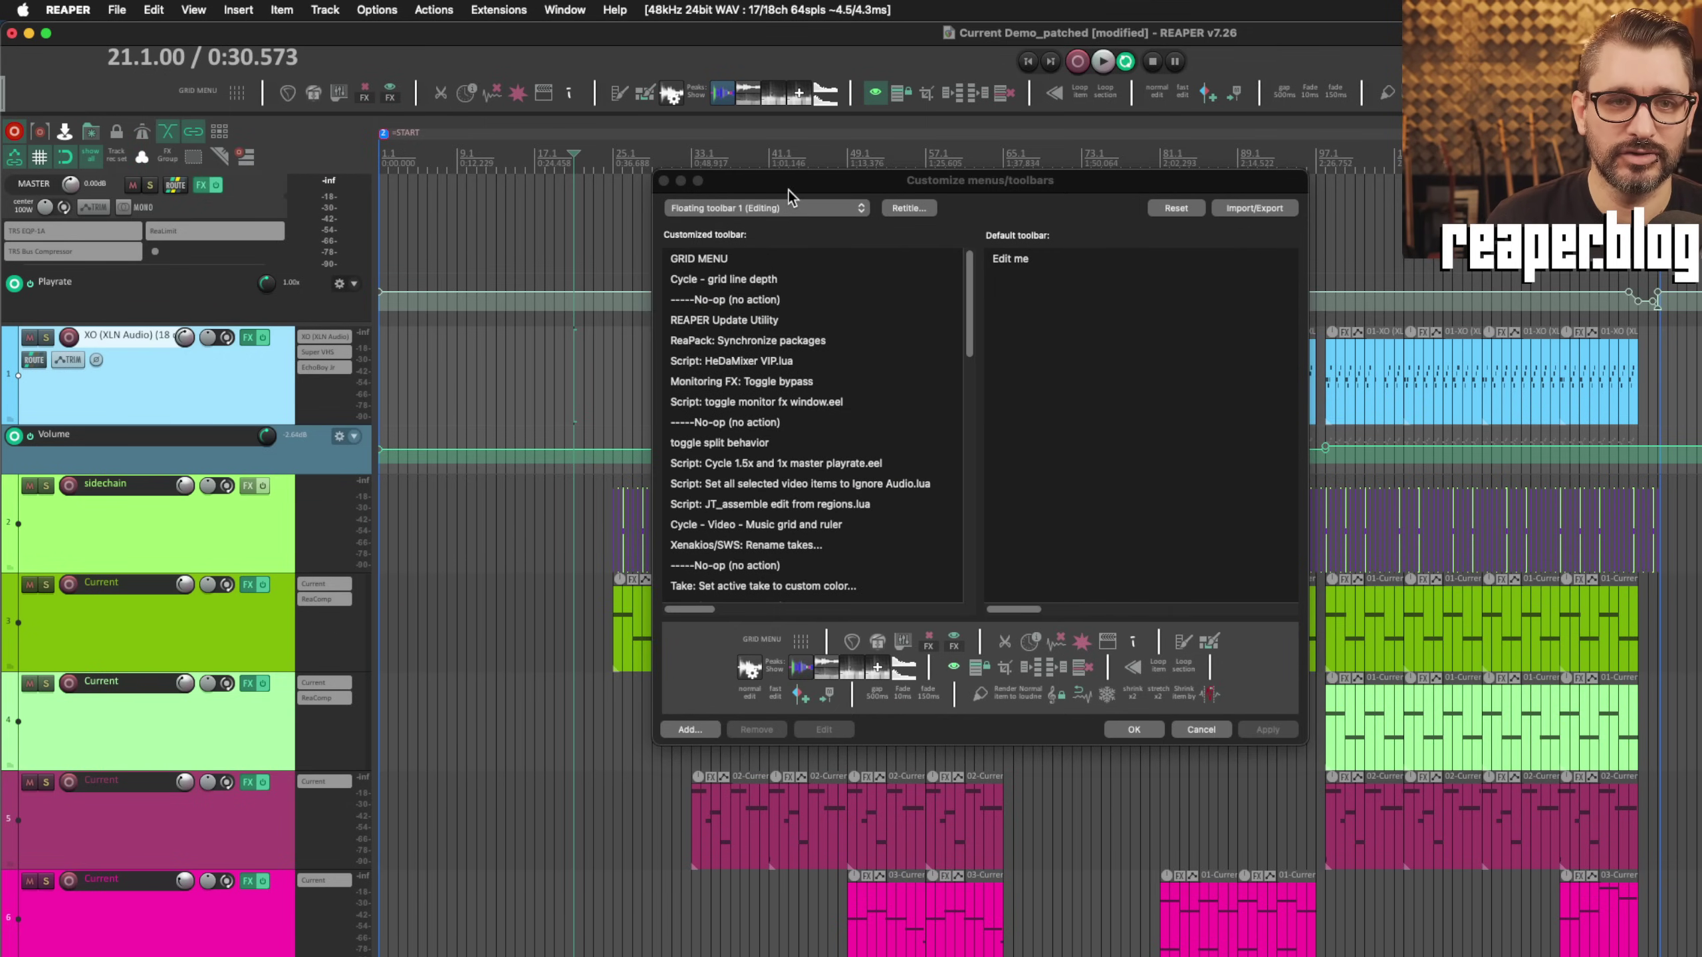
{"action": "left_click", "coordinate": [781, 210]}
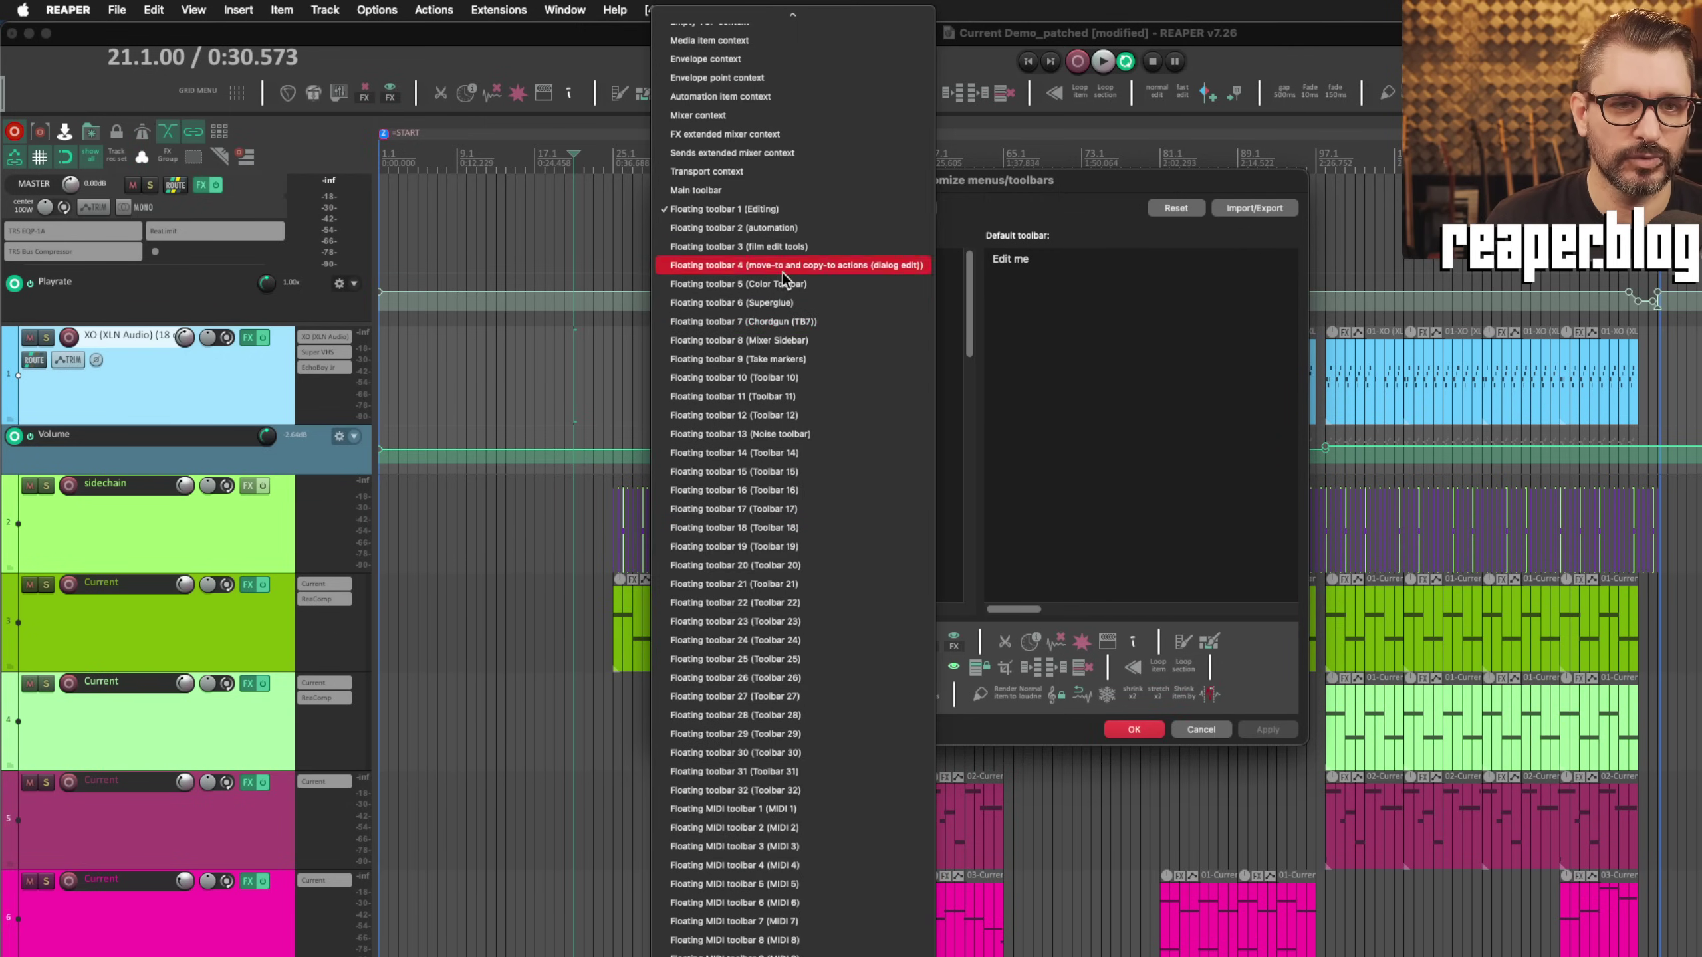
{"action": "left_click", "coordinate": [799, 790]}
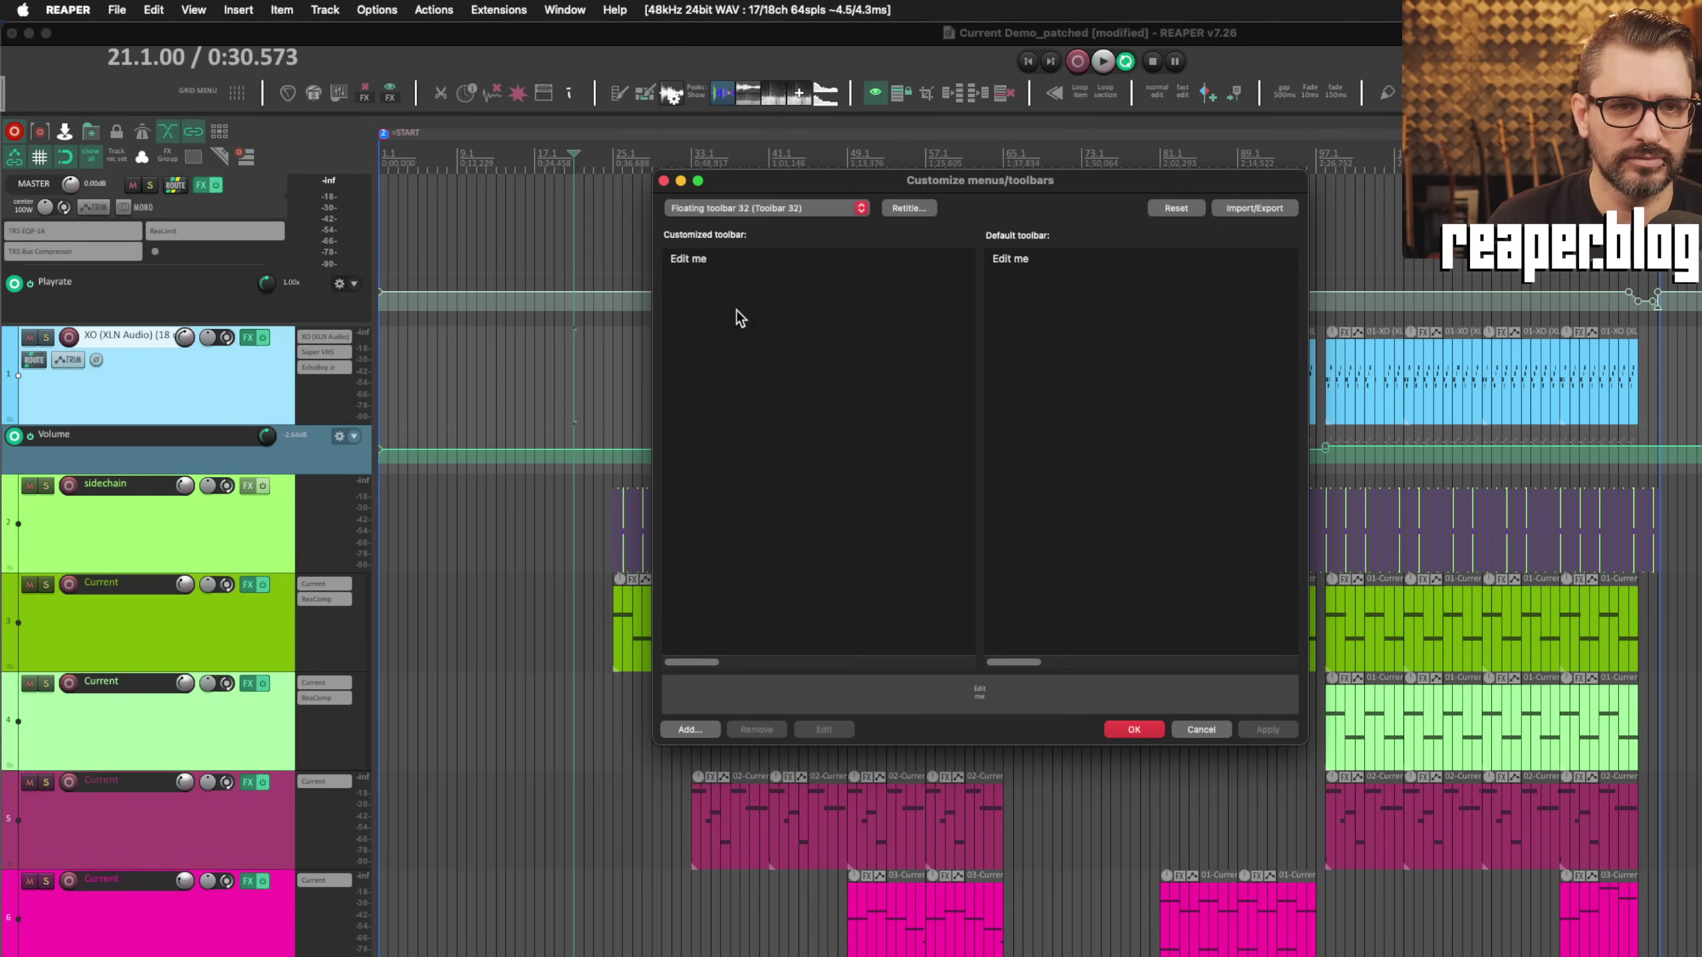
{"action": "left_click", "coordinate": [686, 258]}
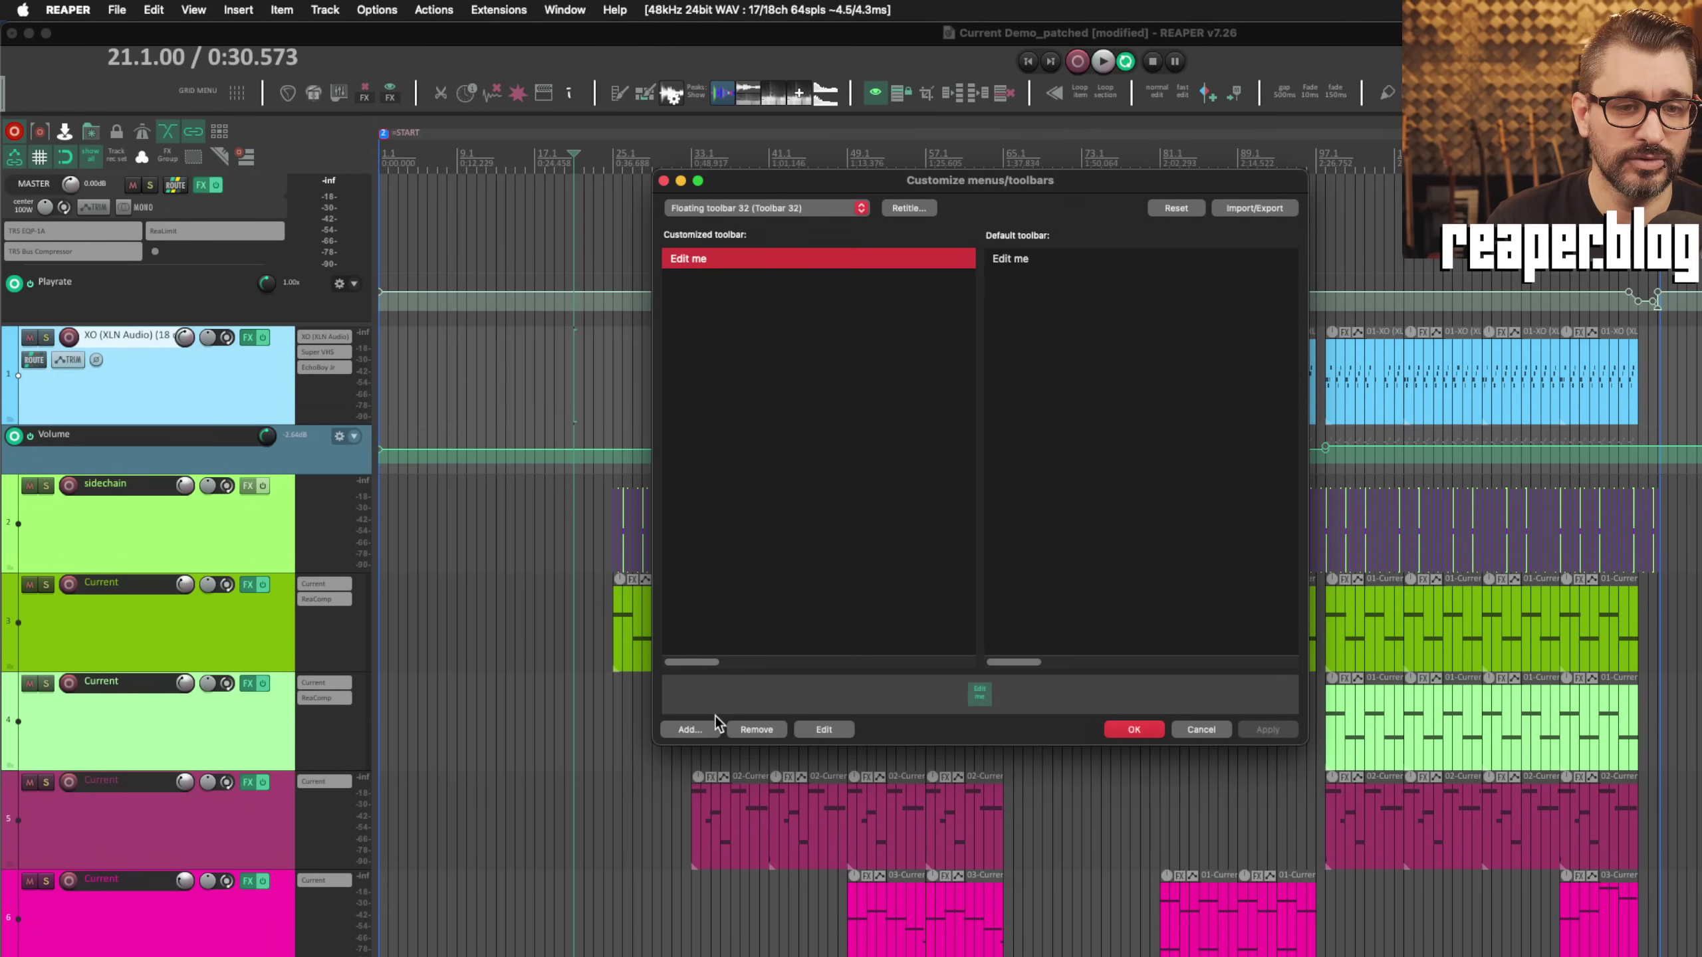
{"action": "left_click", "coordinate": [756, 729]}
Step: Add four custom actions, starting with add envelope transition left, to toolbar 32 and apply
{"action": "left_click", "coordinate": [690, 730]}
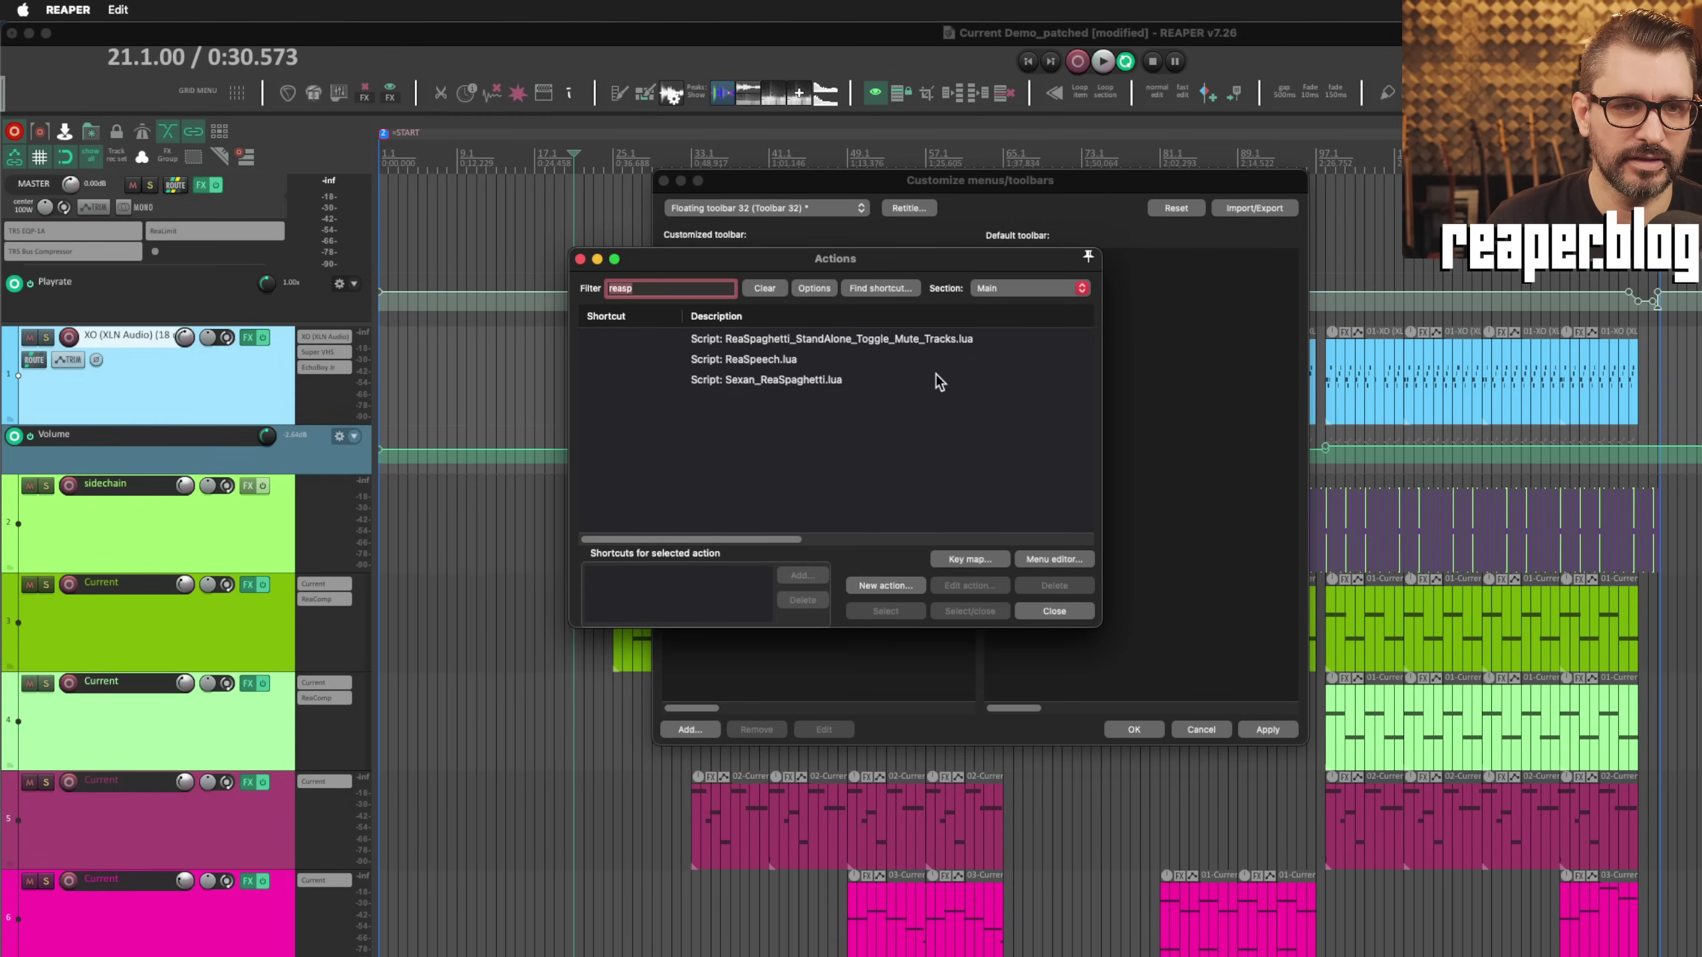
{"action": "left_click", "coordinate": [764, 288]}
{"action": "left_click", "coordinate": [851, 379]}
{"action": "left_click", "coordinate": [827, 441], "text": "shift"}
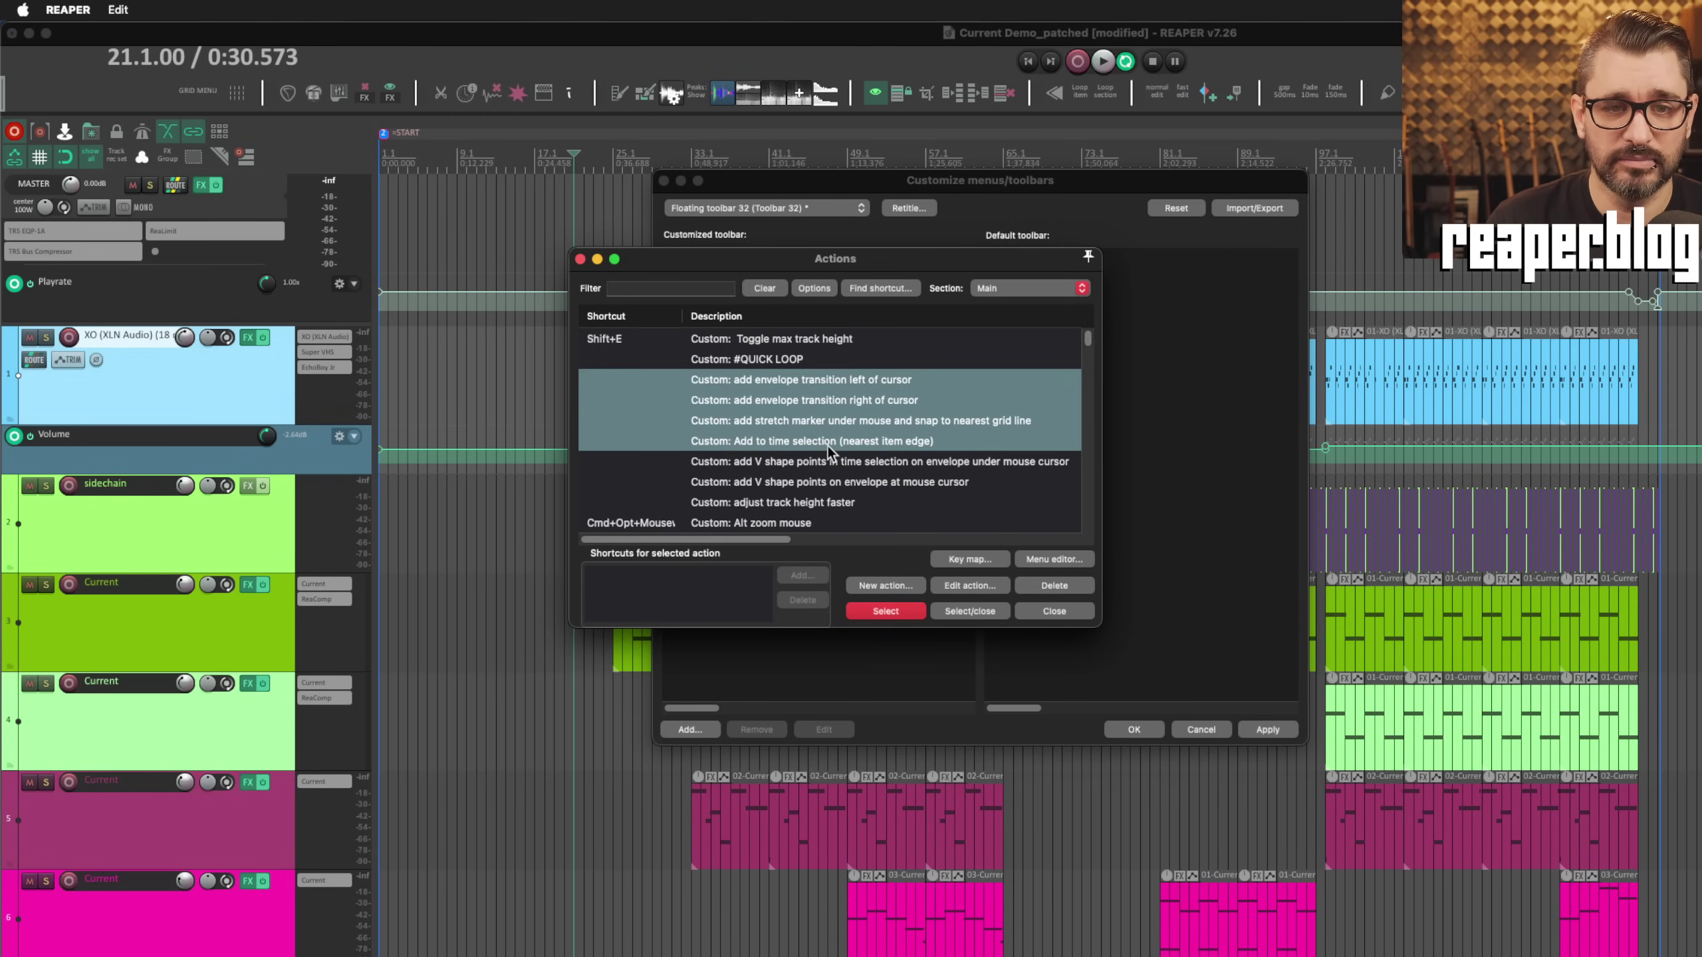
{"action": "left_click", "coordinate": [901, 612]}
{"action": "left_click", "coordinate": [1065, 610]}
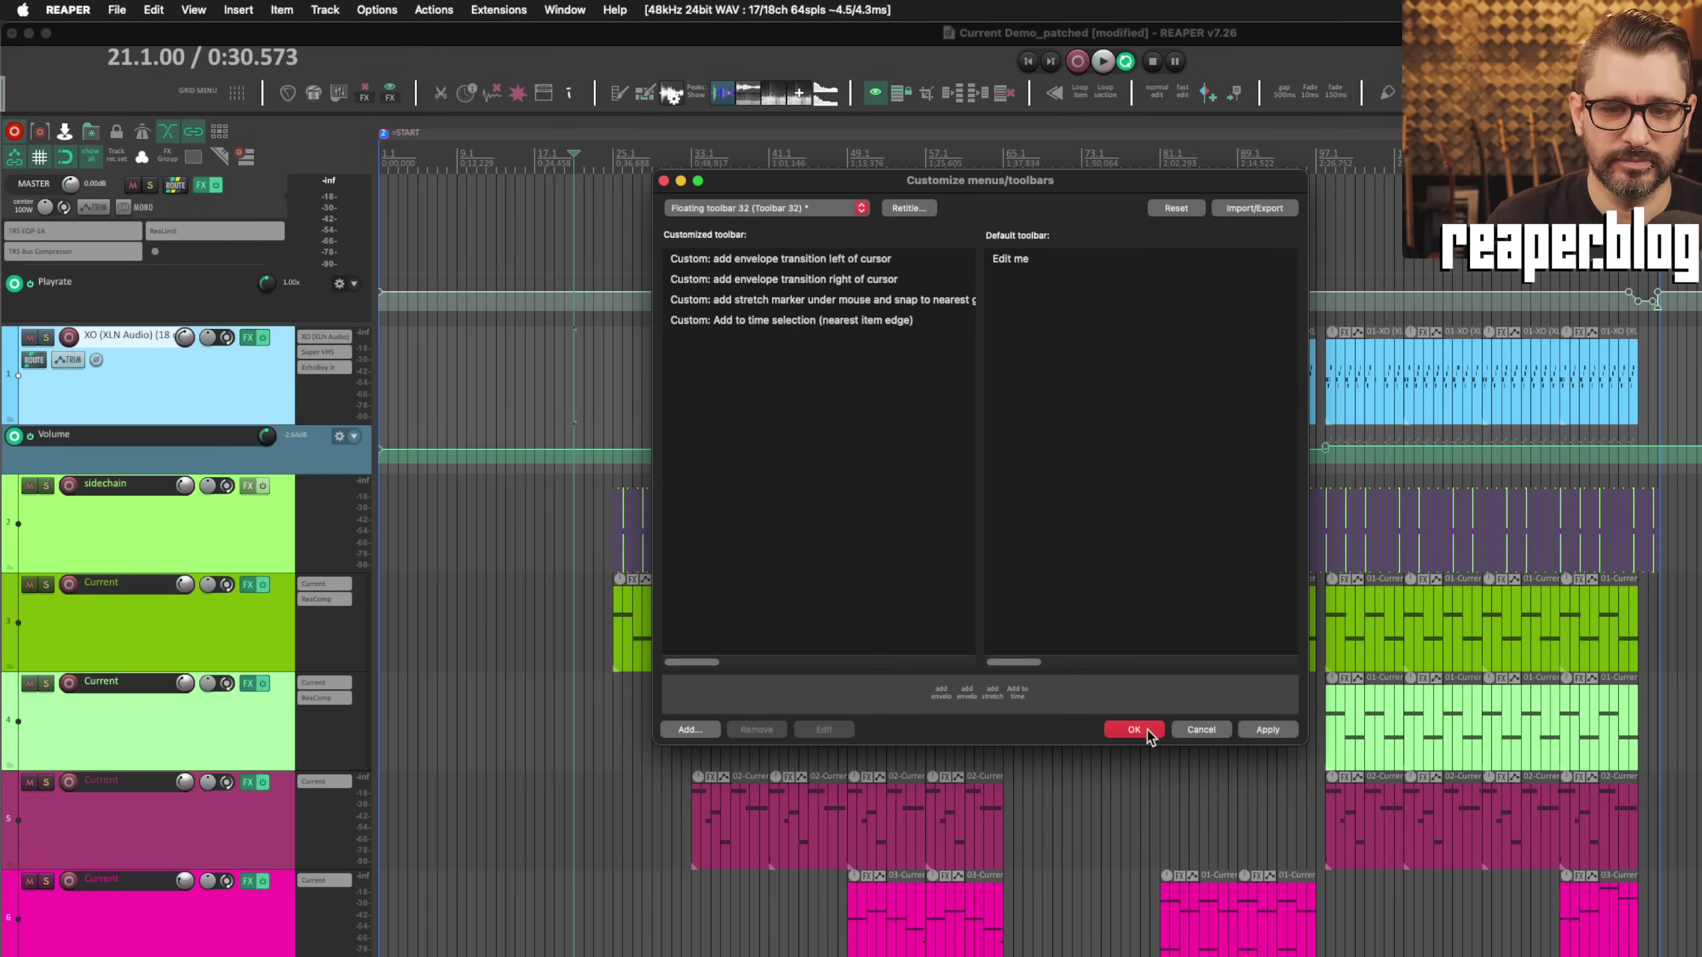
{"action": "left_click", "coordinate": [1266, 729]}
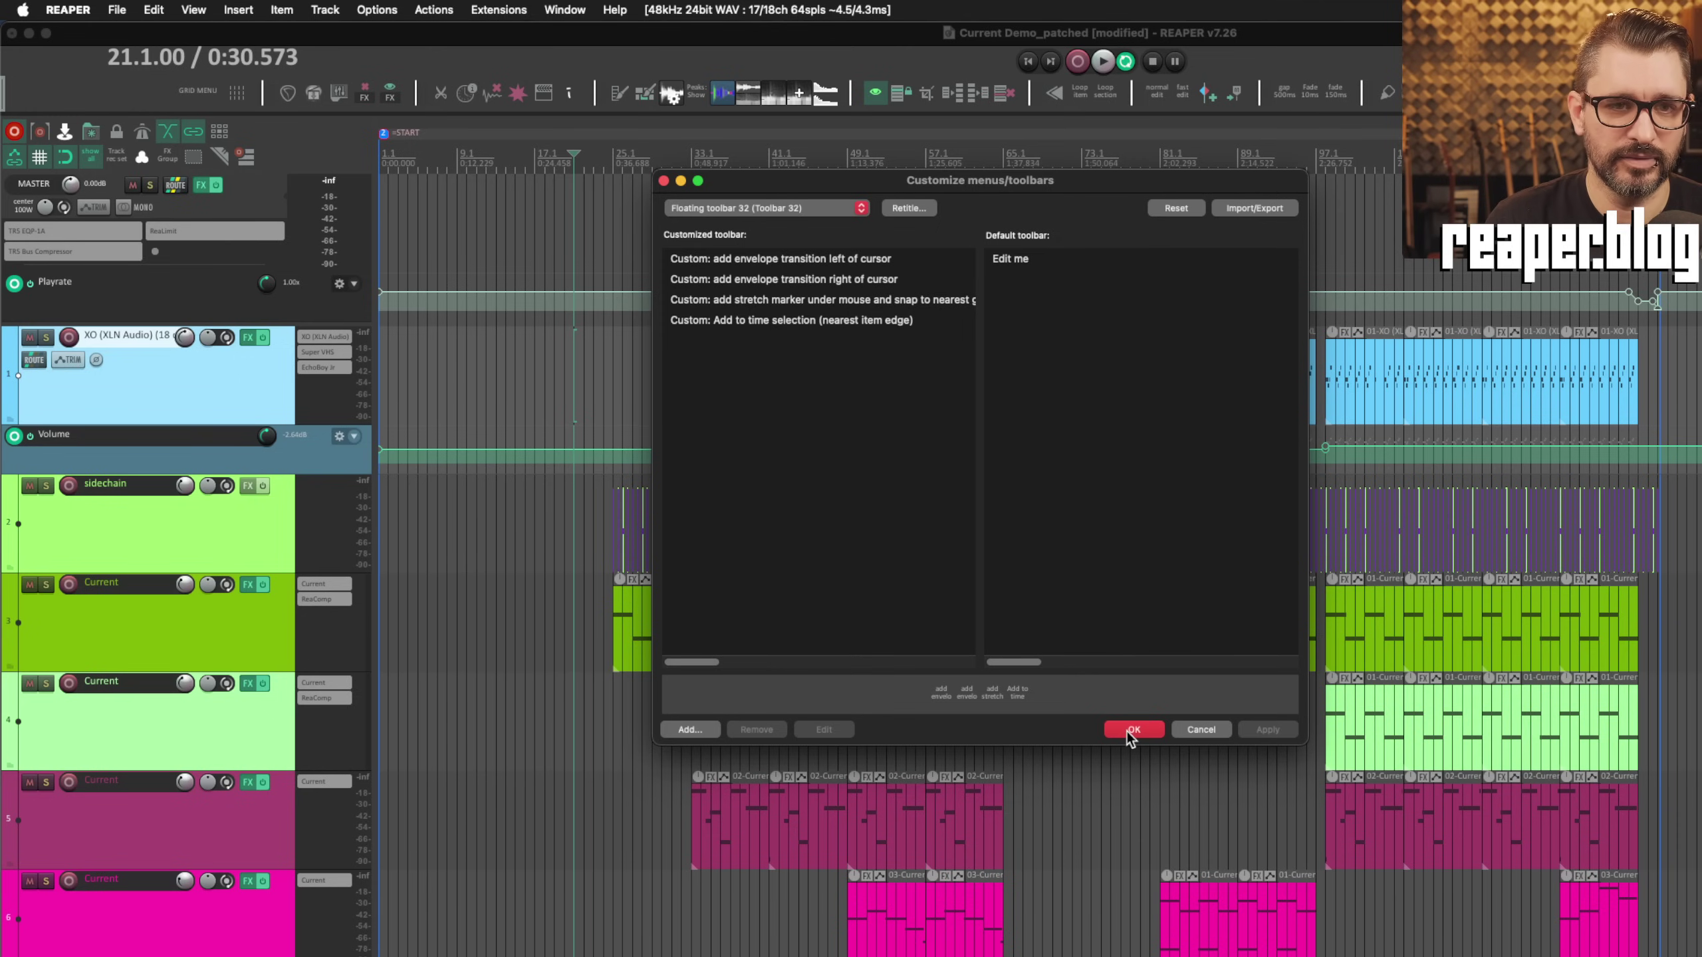
{"action": "left_click", "coordinate": [1131, 729]}
Step: Filter the Actions list for 'toolbar menu' and select 'Toolbars: Show toolbar 32 as menu'
{"action": "left_click", "coordinate": [692, 214]}
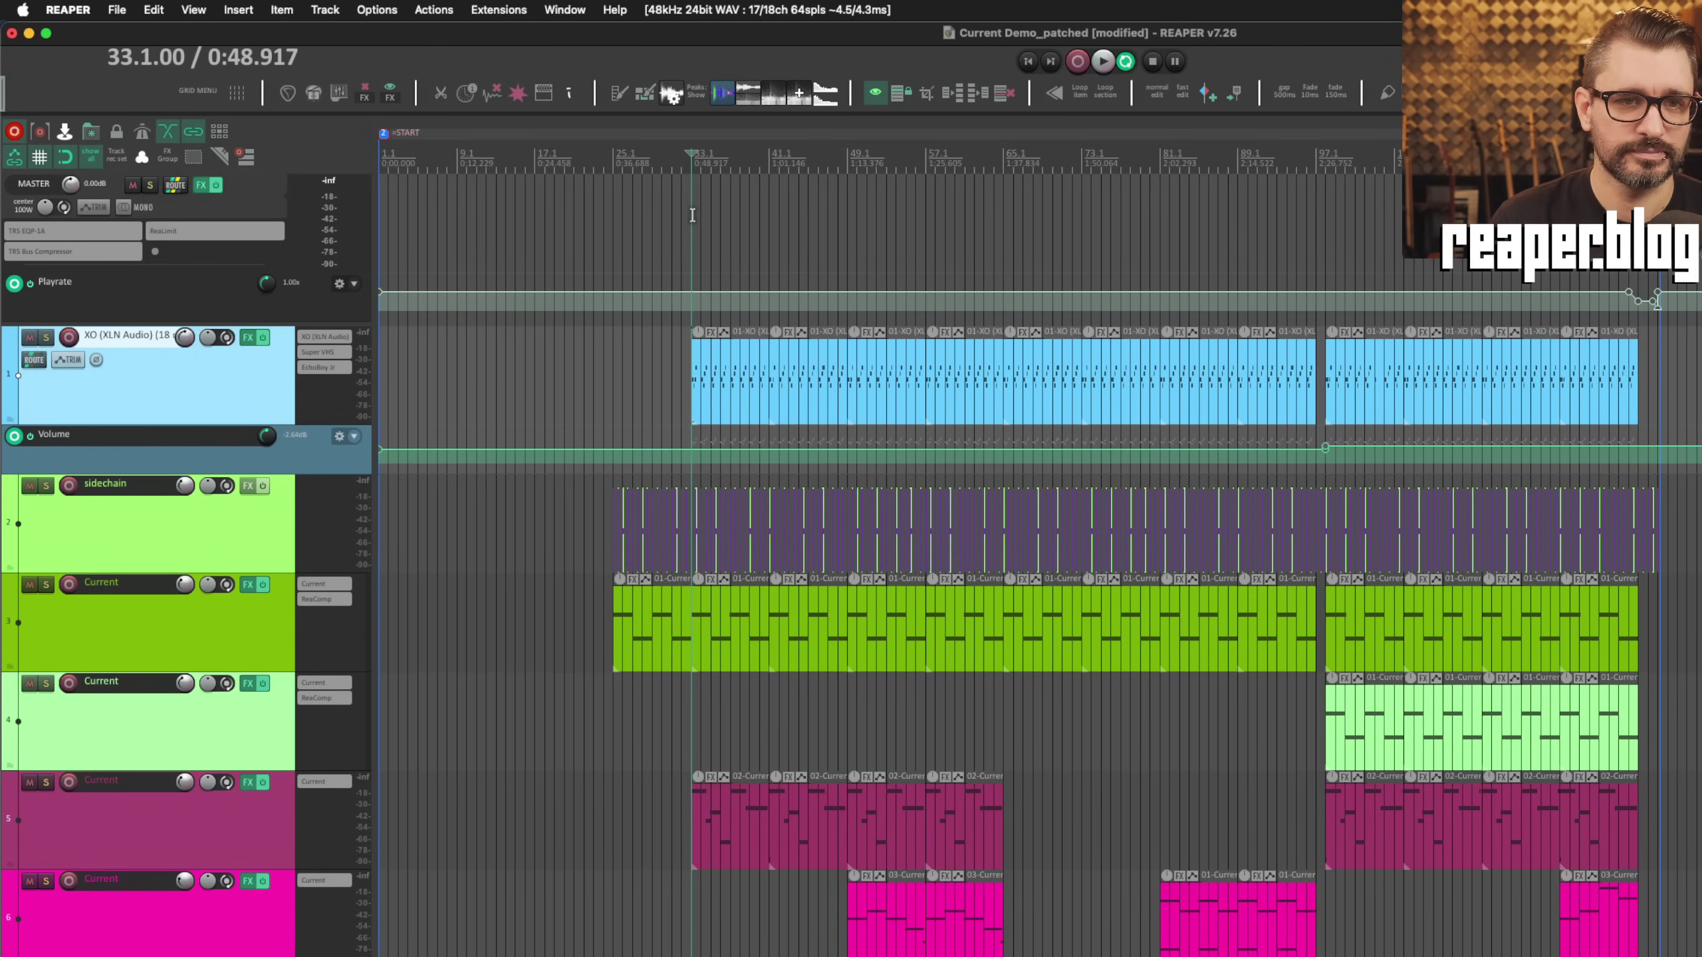
{"action": "key", "text": "shift+slash"}
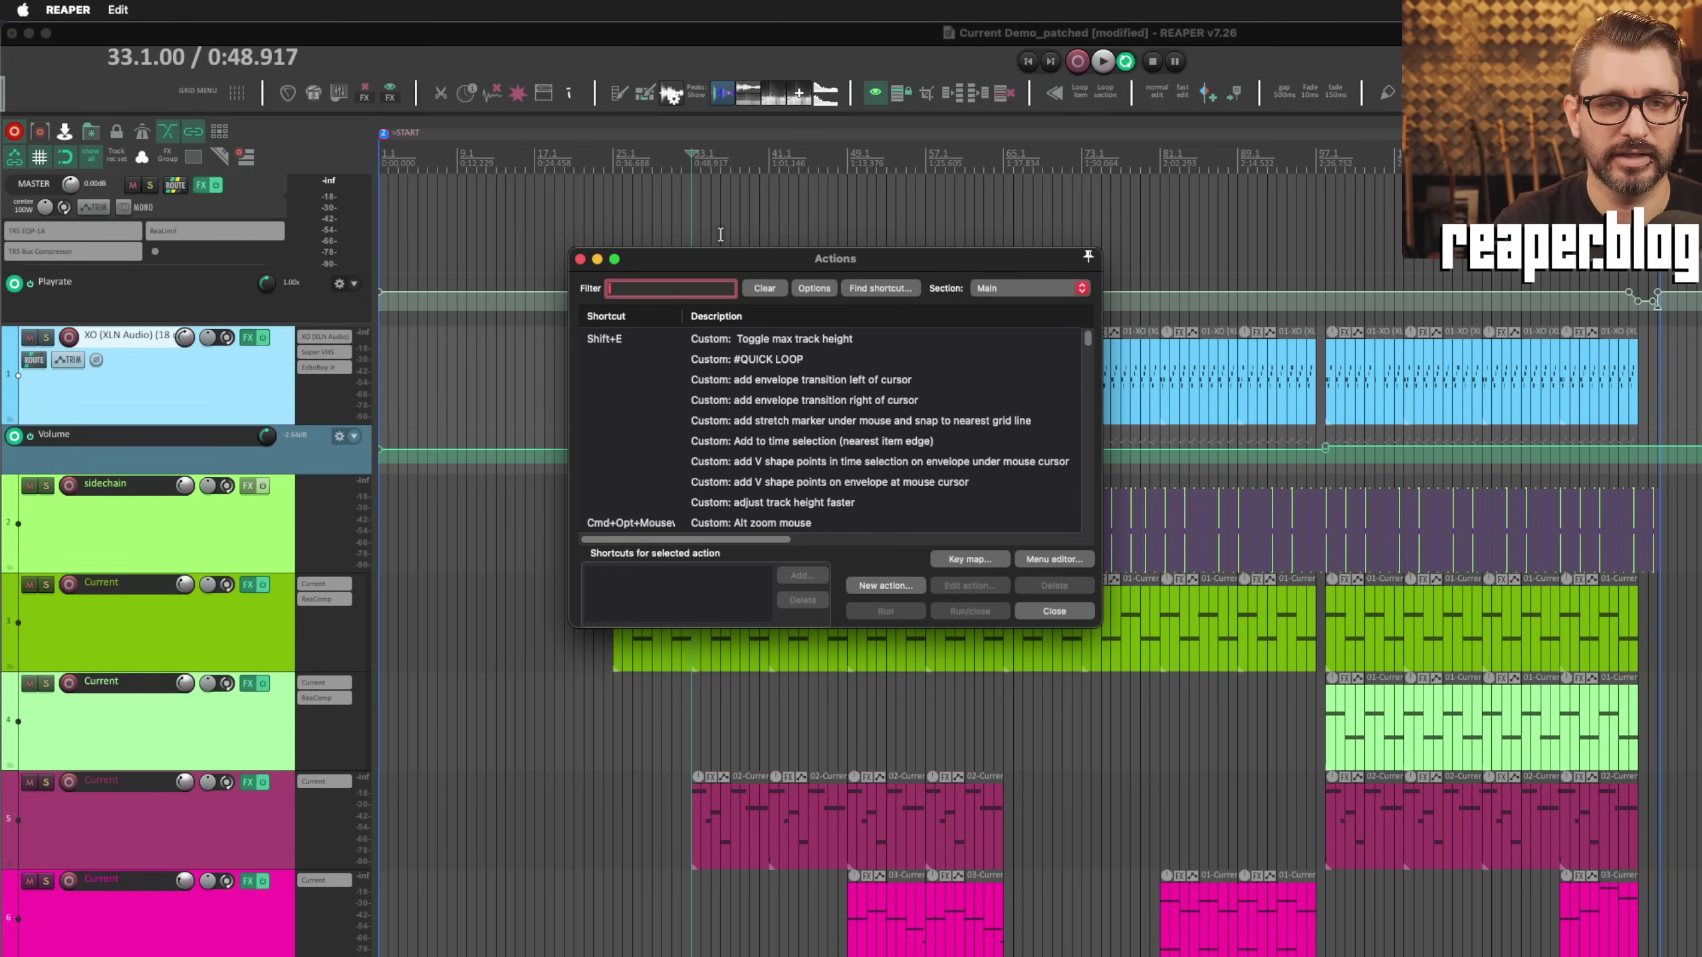
{"action": "type", "text": "t"}
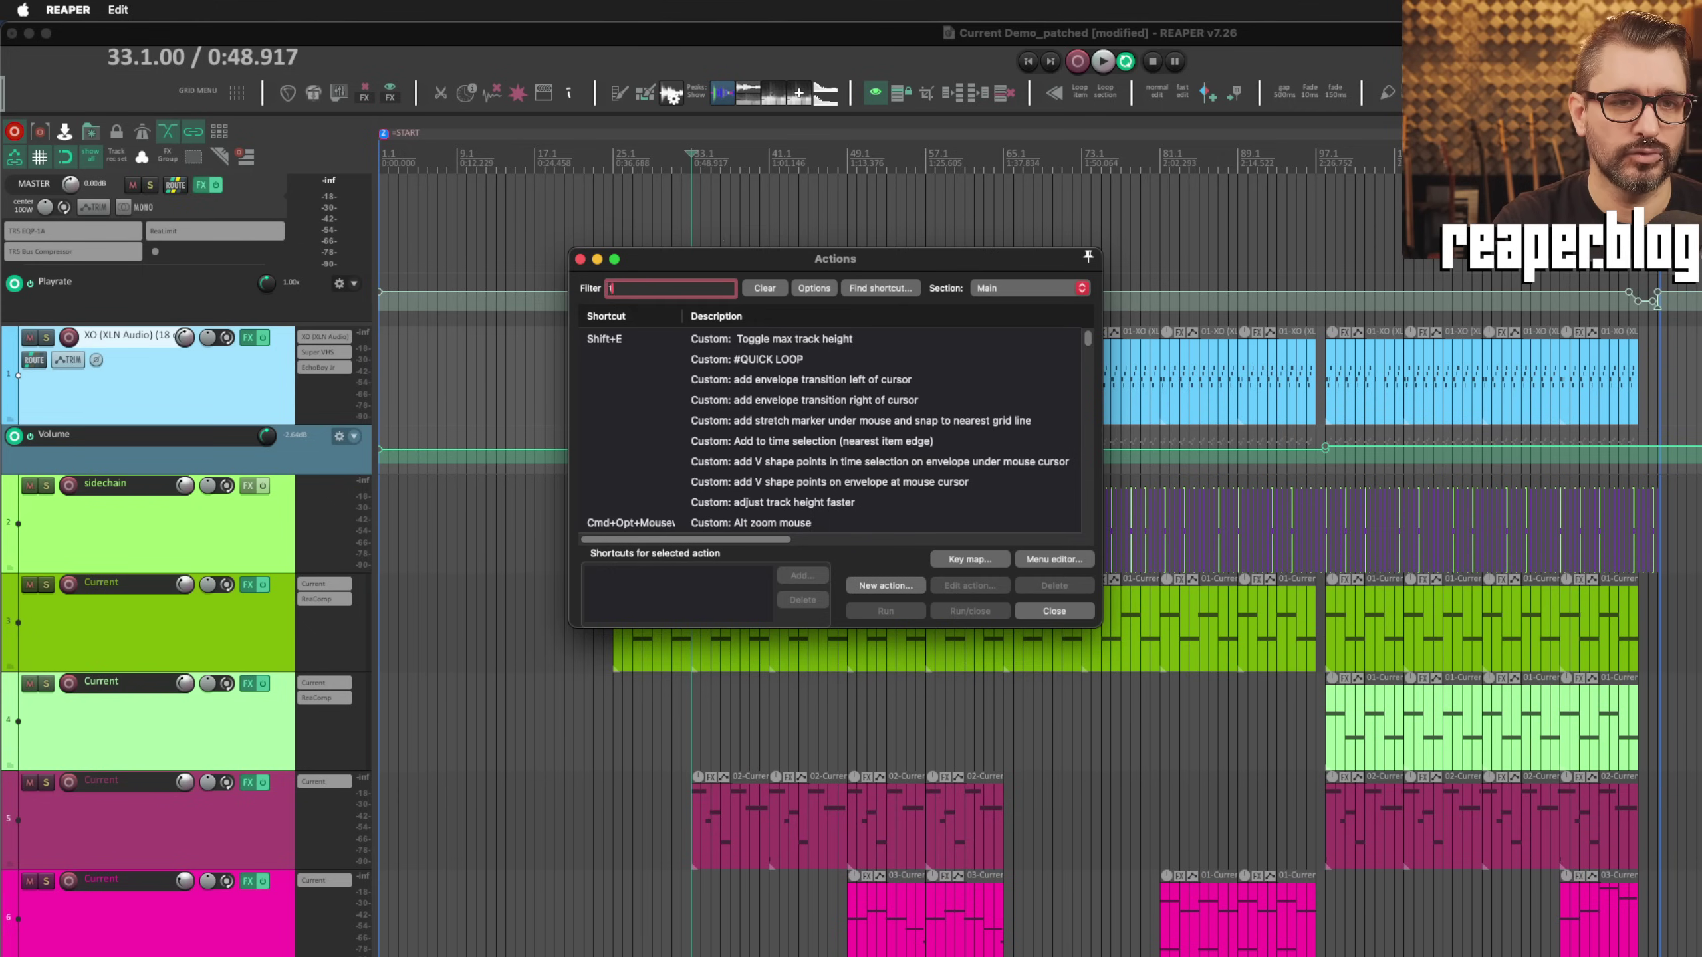
{"action": "type", "text": "oolbar menu"}
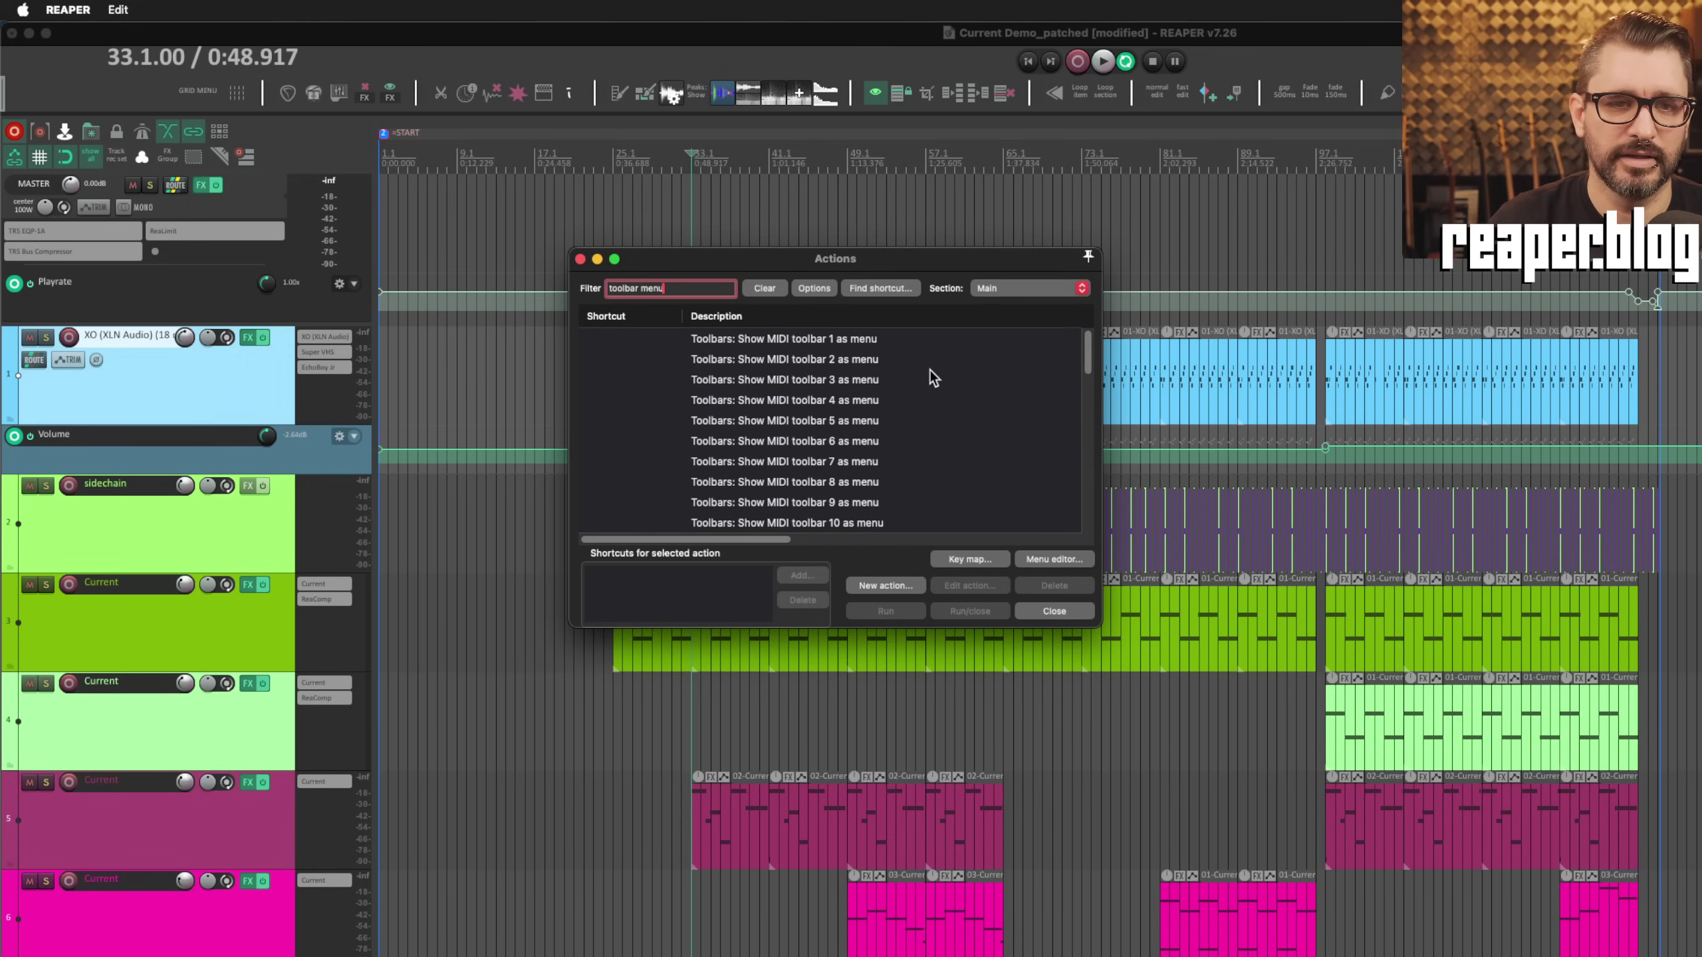
{"action": "left_click_drag", "start_coordinate": [1084, 362], "coordinate": [1083, 395]}
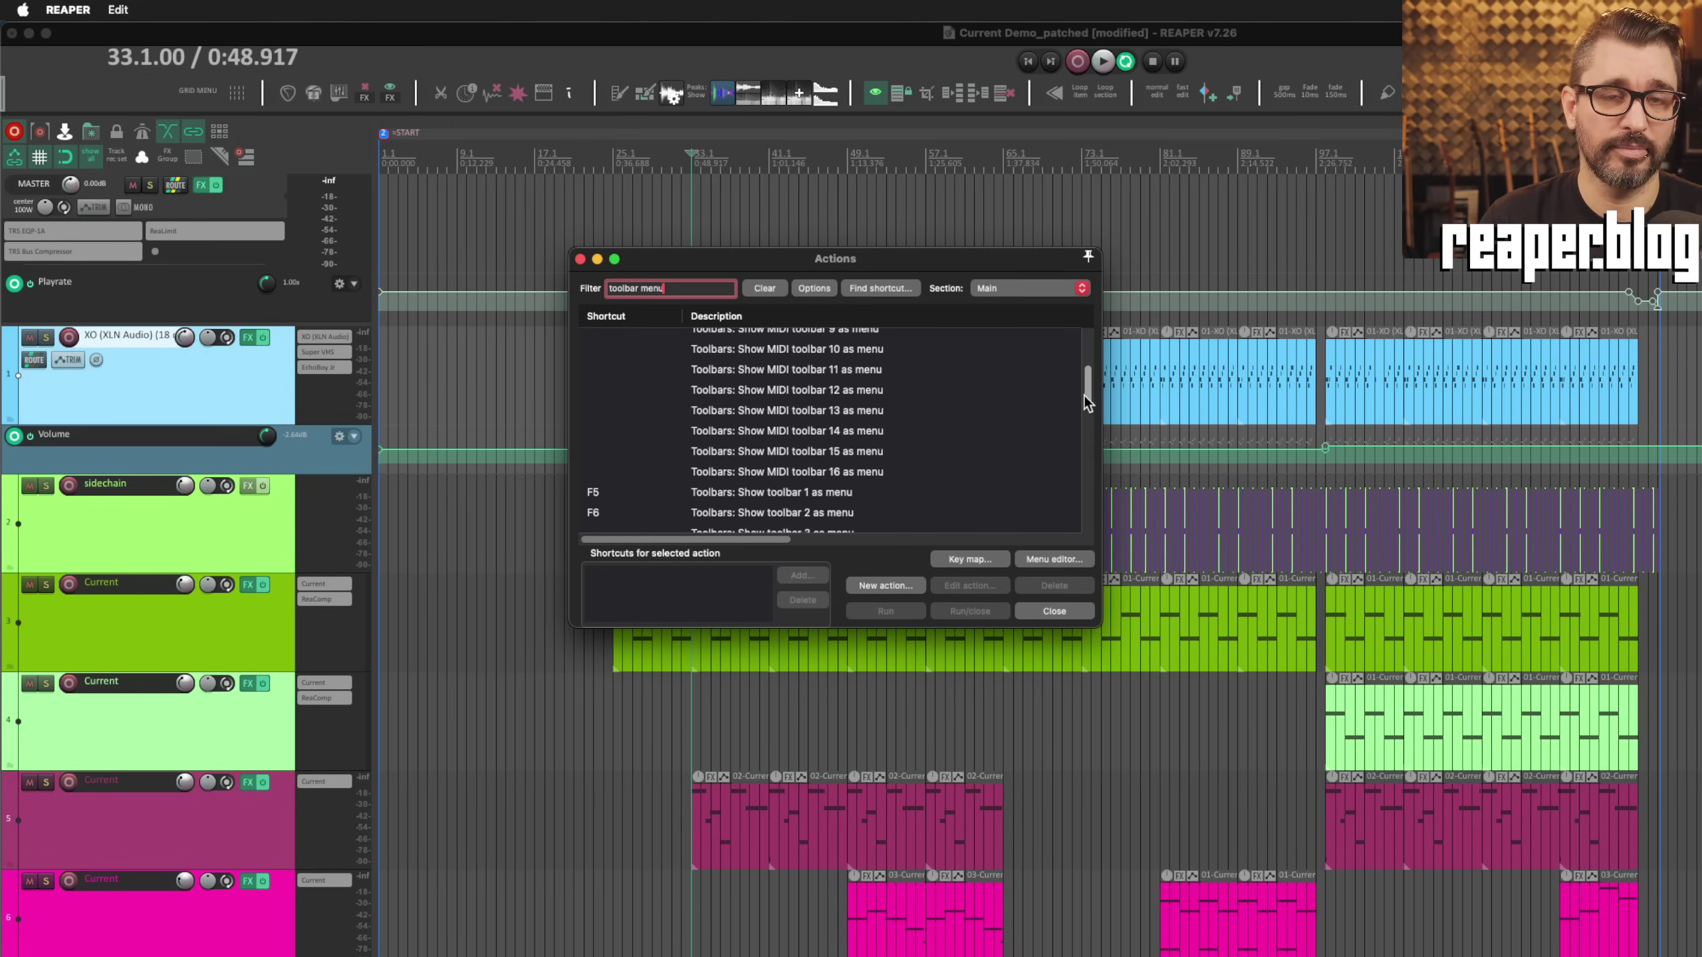
{"action": "left_click_drag", "start_coordinate": [1083, 395], "coordinate": [1058, 538]}
{"action": "left_click", "coordinate": [814, 526]}
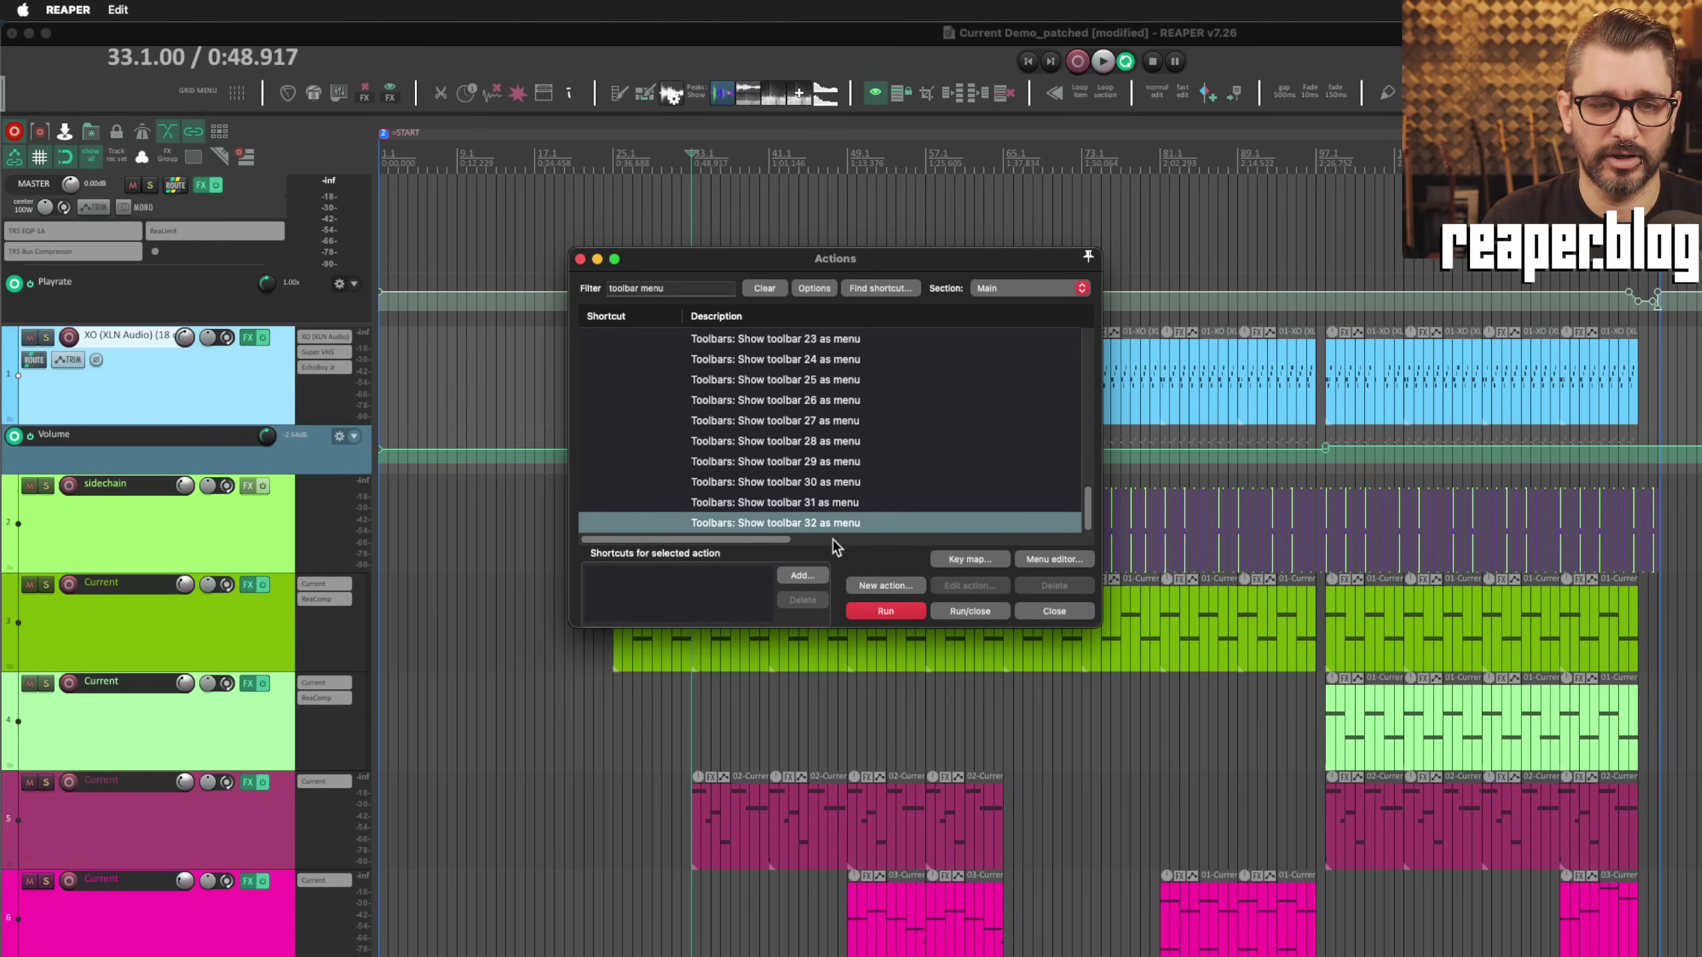
Step: Assign F5 to that action, overriding toolbar 1's mapping, and close the Actions list
{"action": "left_click", "coordinate": [797, 576]}
{"action": "key", "text": "F5"}
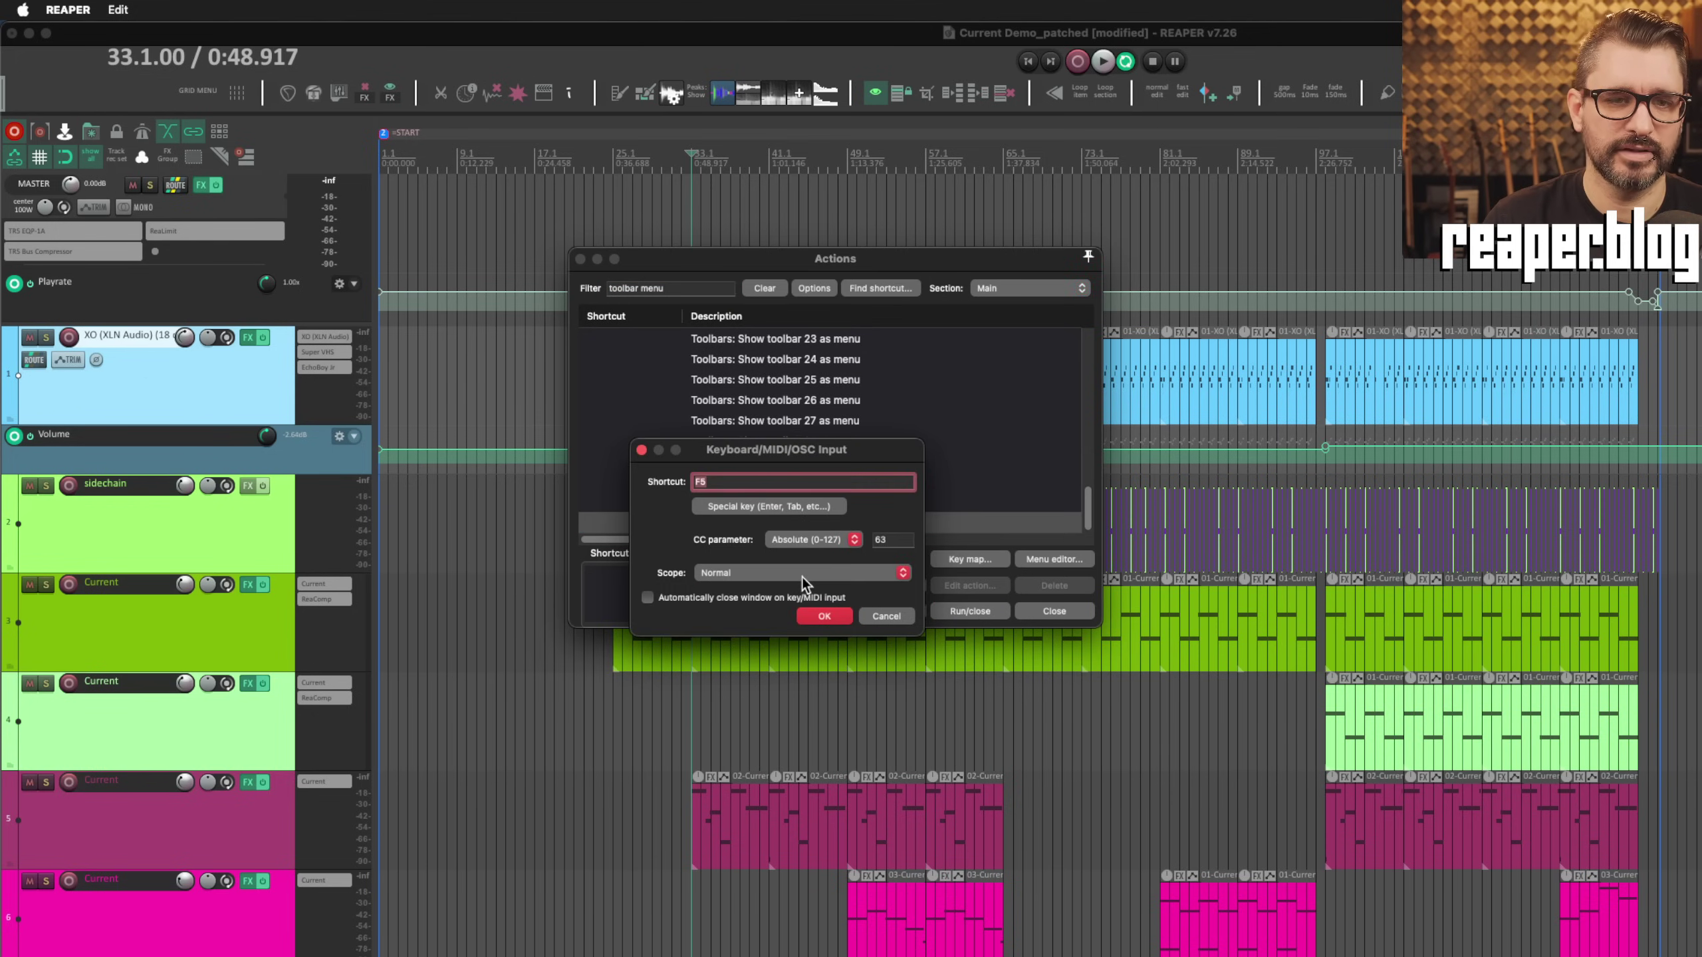
{"action": "left_click", "coordinate": [813, 617]}
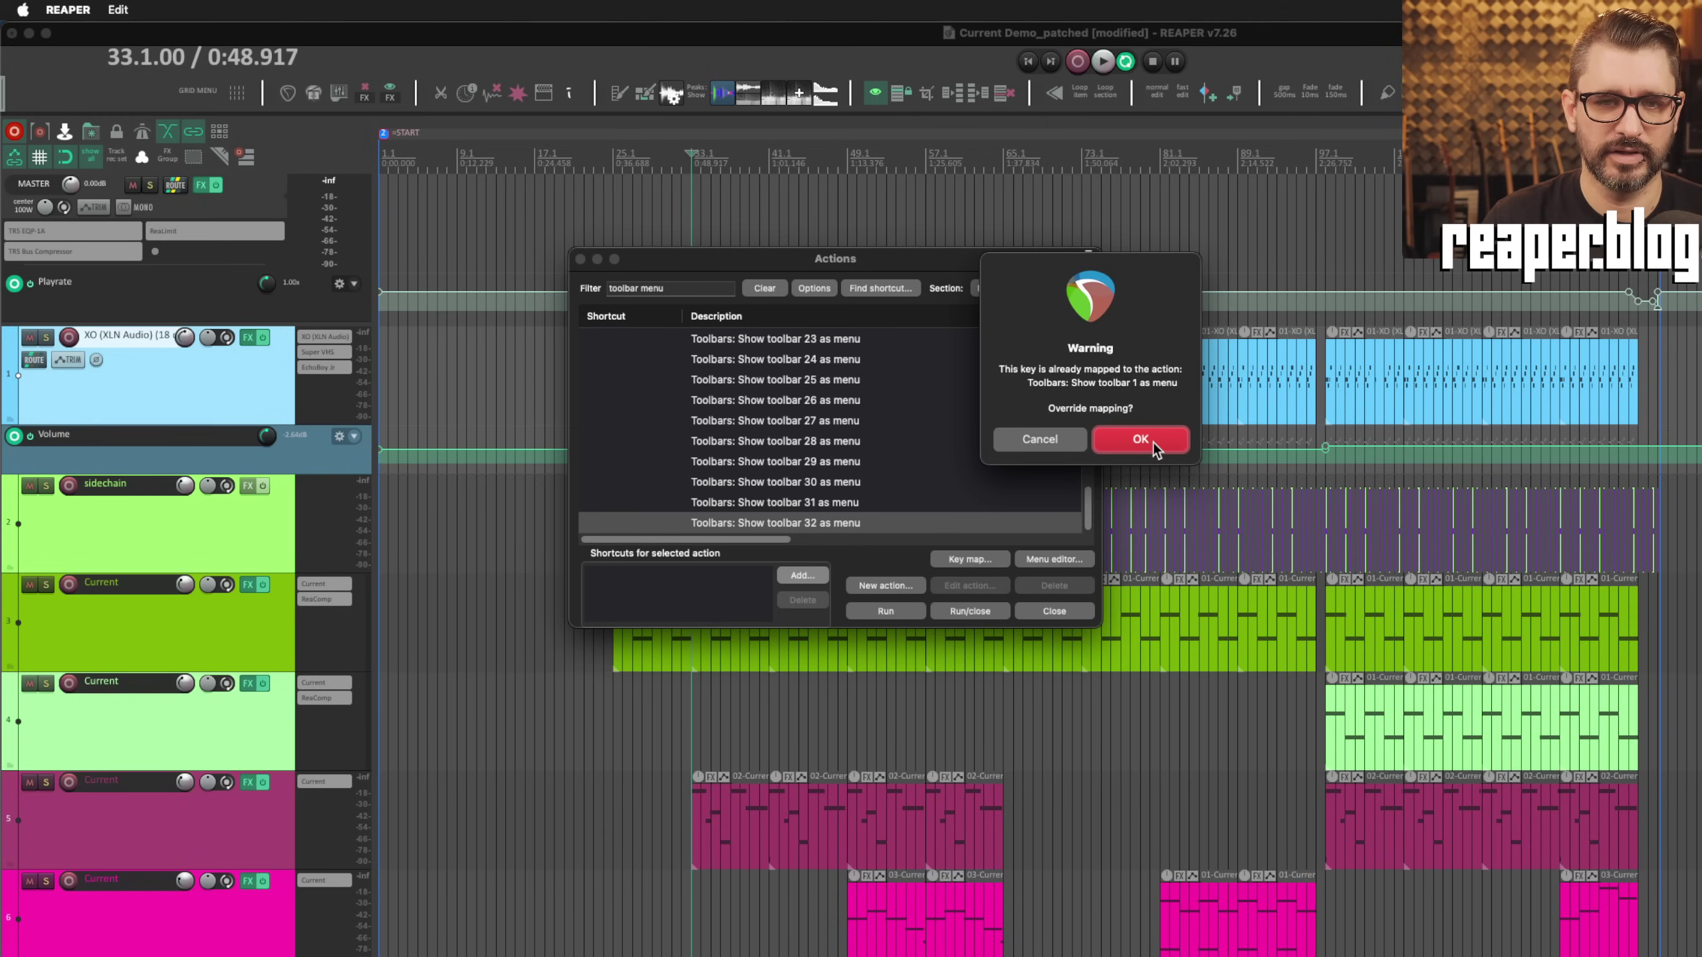
{"action": "left_click", "coordinate": [1139, 441]}
{"action": "left_click", "coordinate": [775, 215]}
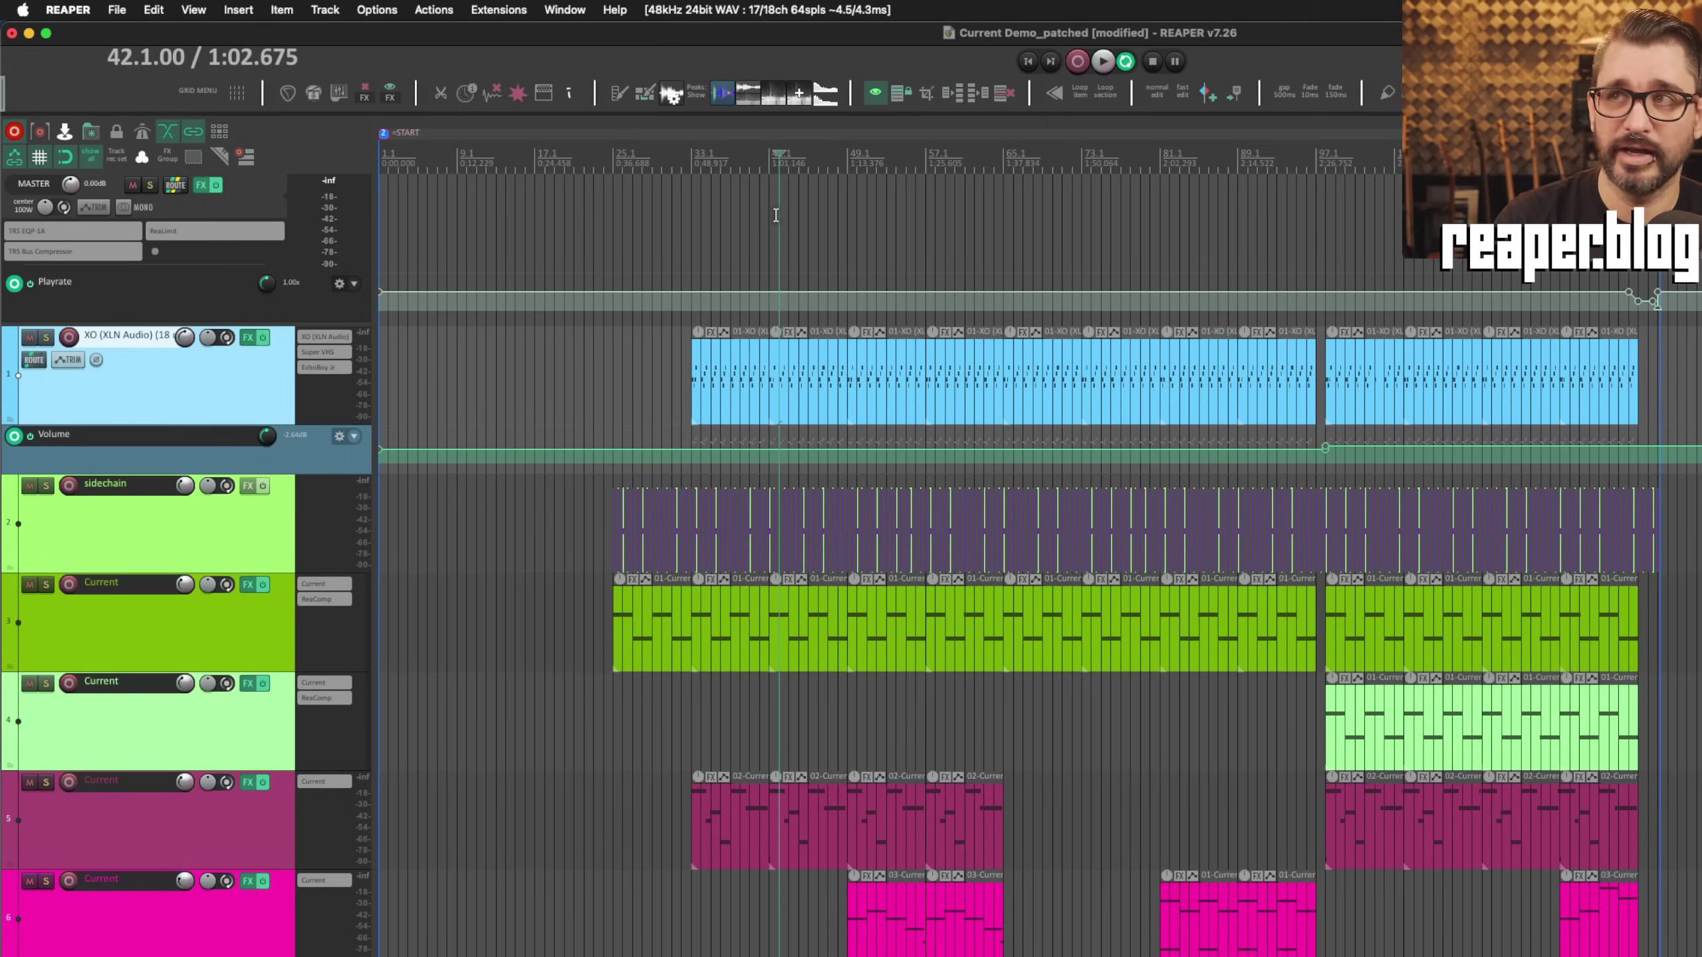
{"action": "key", "text": "F5"}
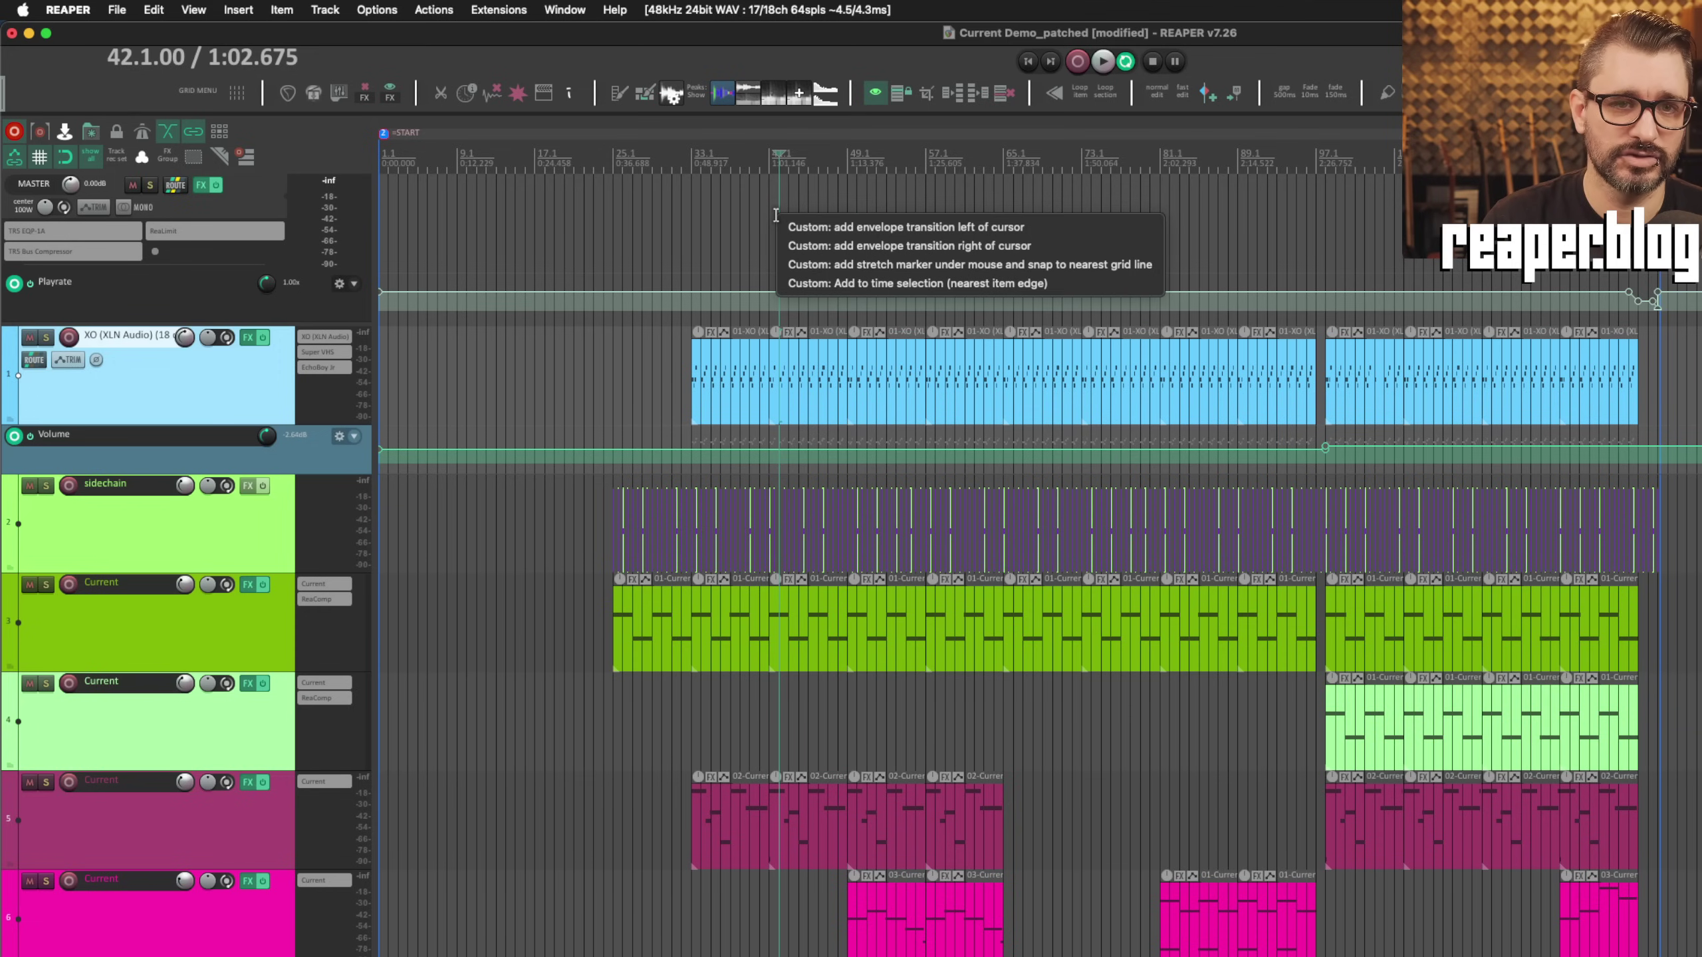
{"action": "key", "text": "Up"}
{"action": "key", "text": "Up"}
{"action": "key", "text": "Up"}
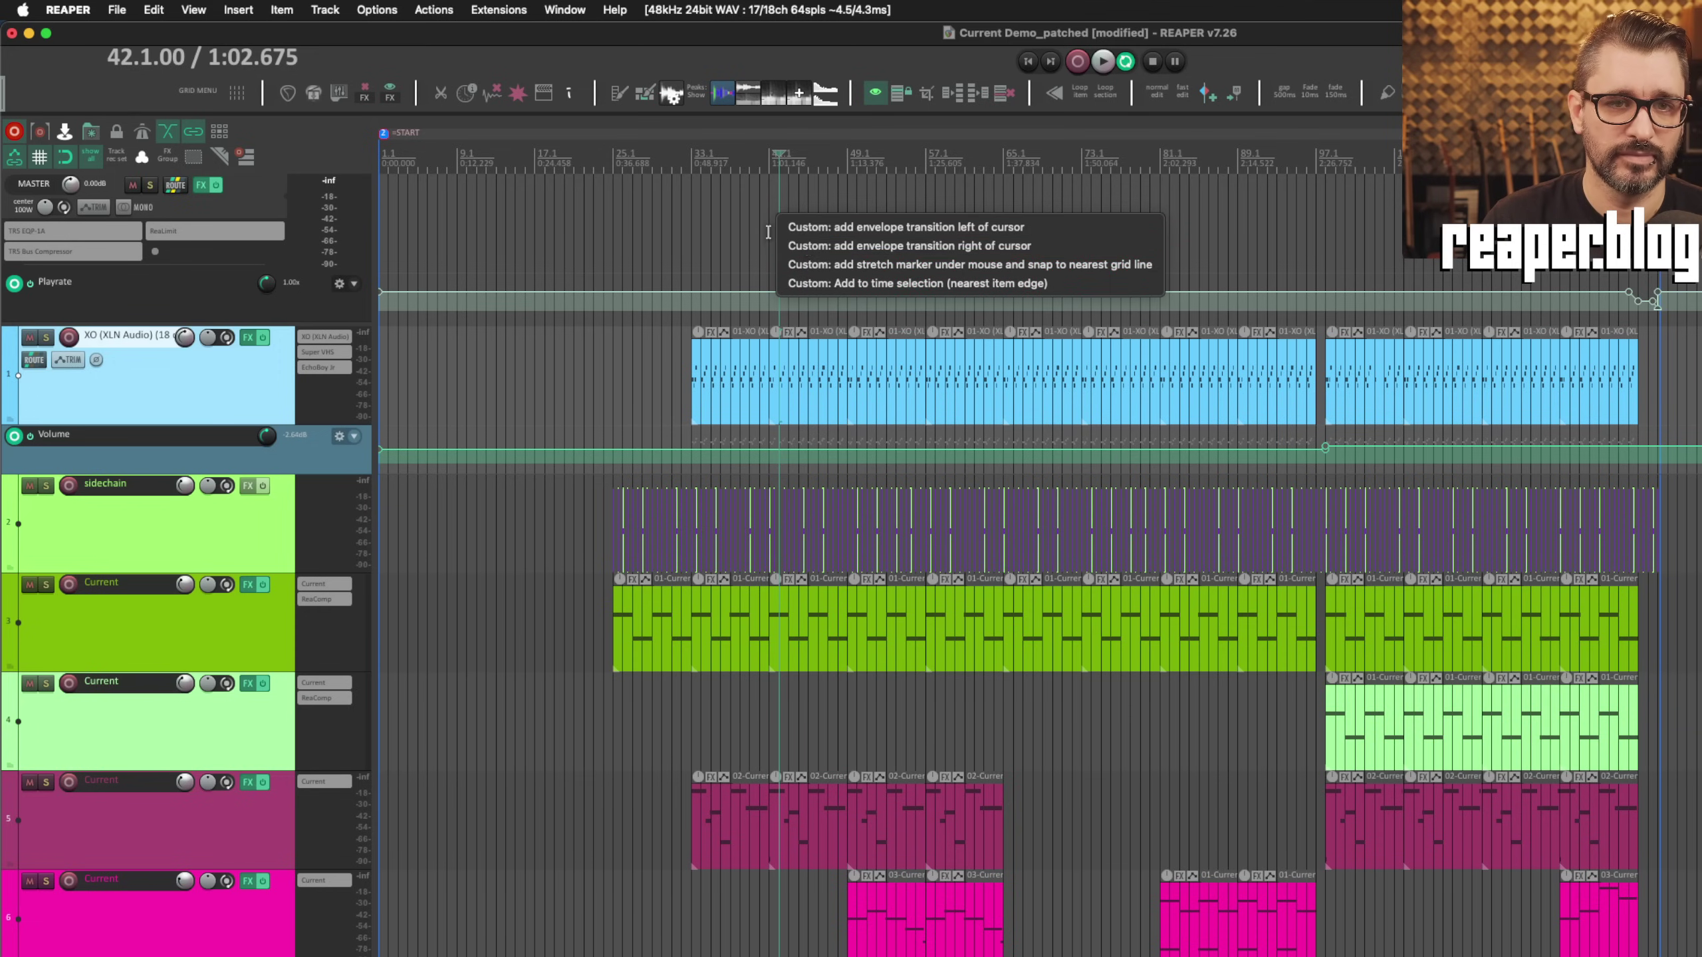
{"action": "key", "text": "Escape"}
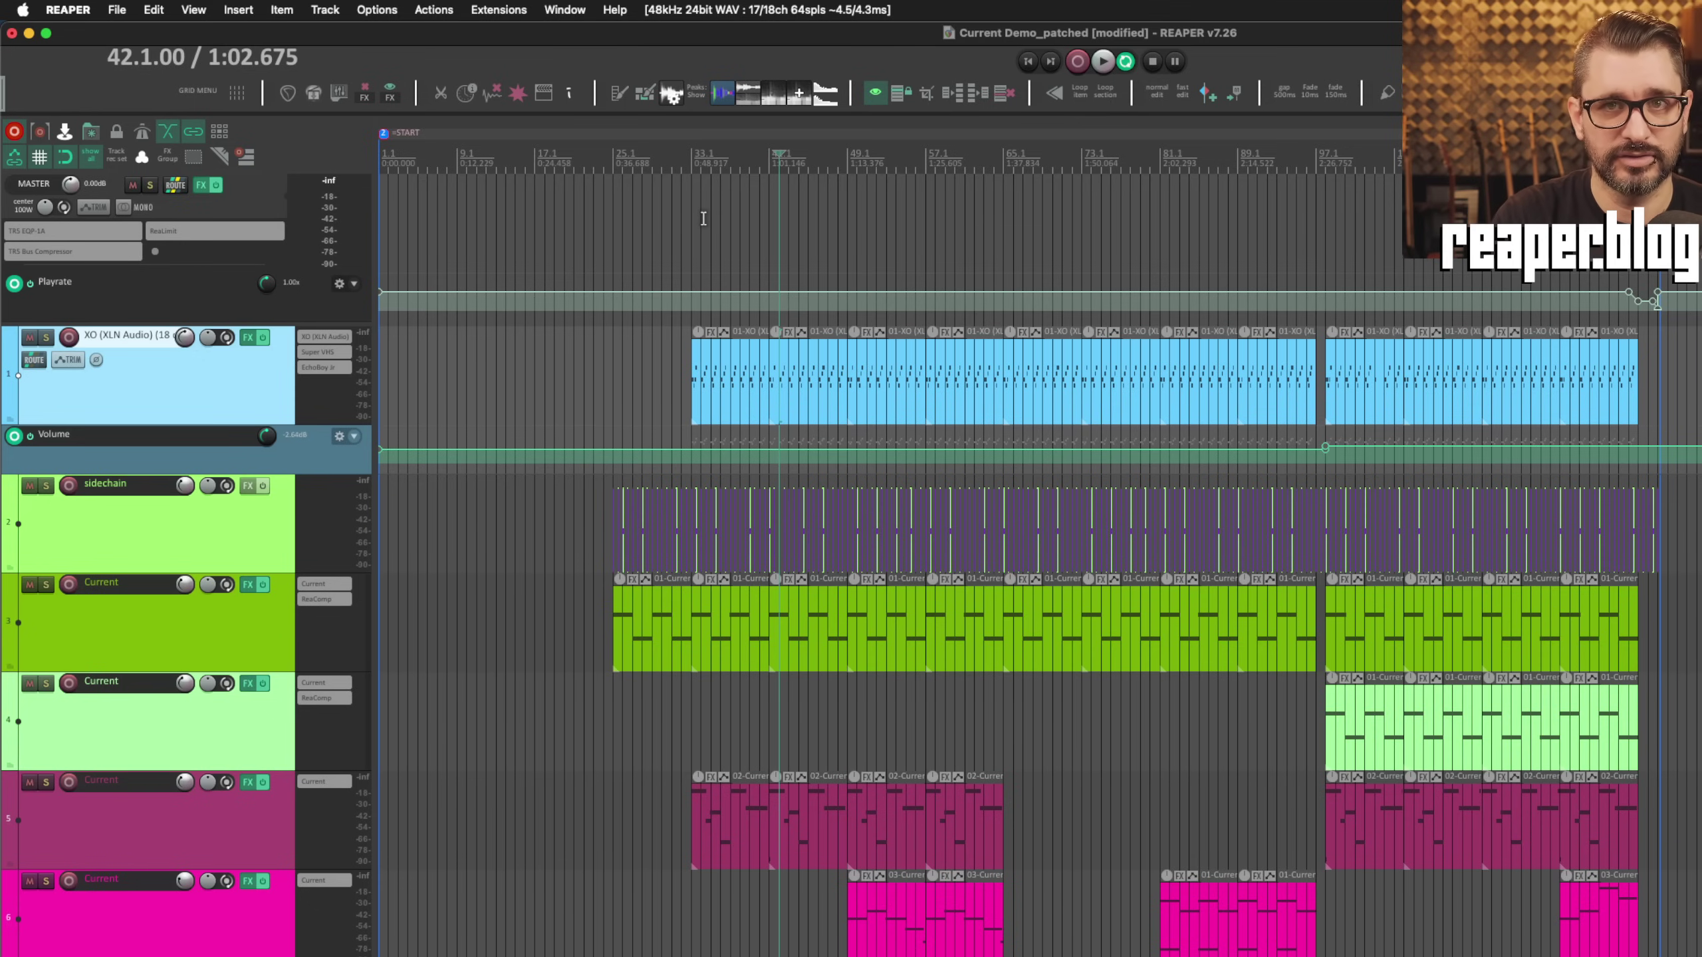
{"action": "right_click", "coordinate": [770, 210]}
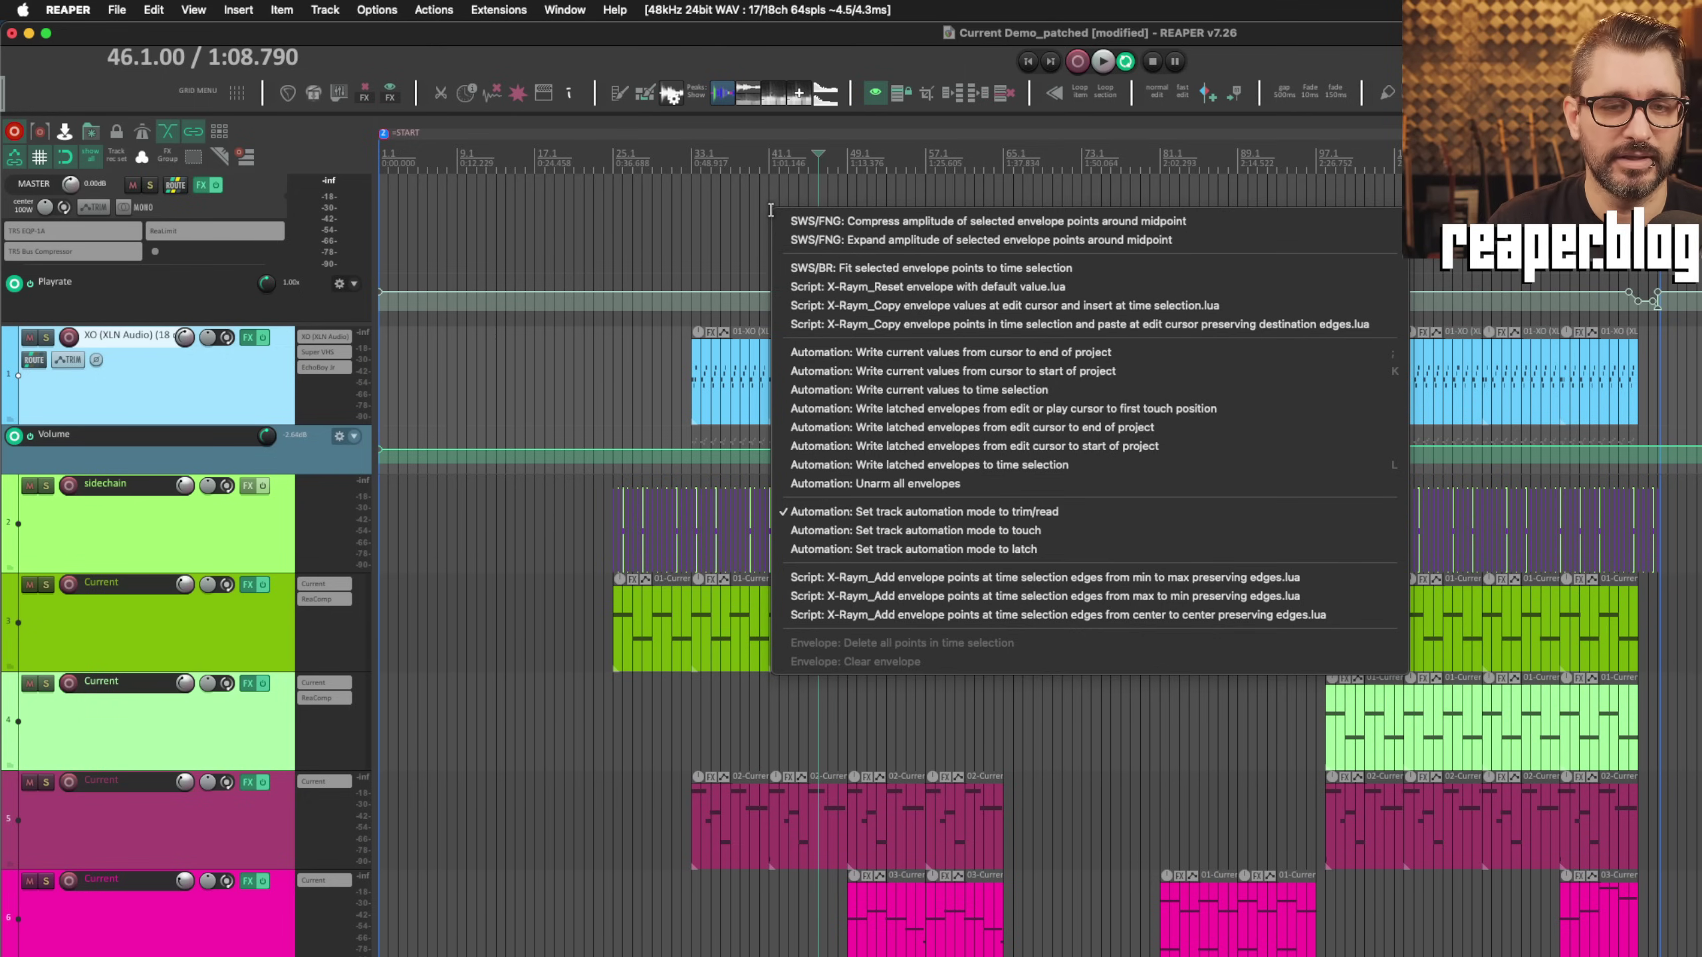
{"action": "left_click", "coordinate": [764, 203]}
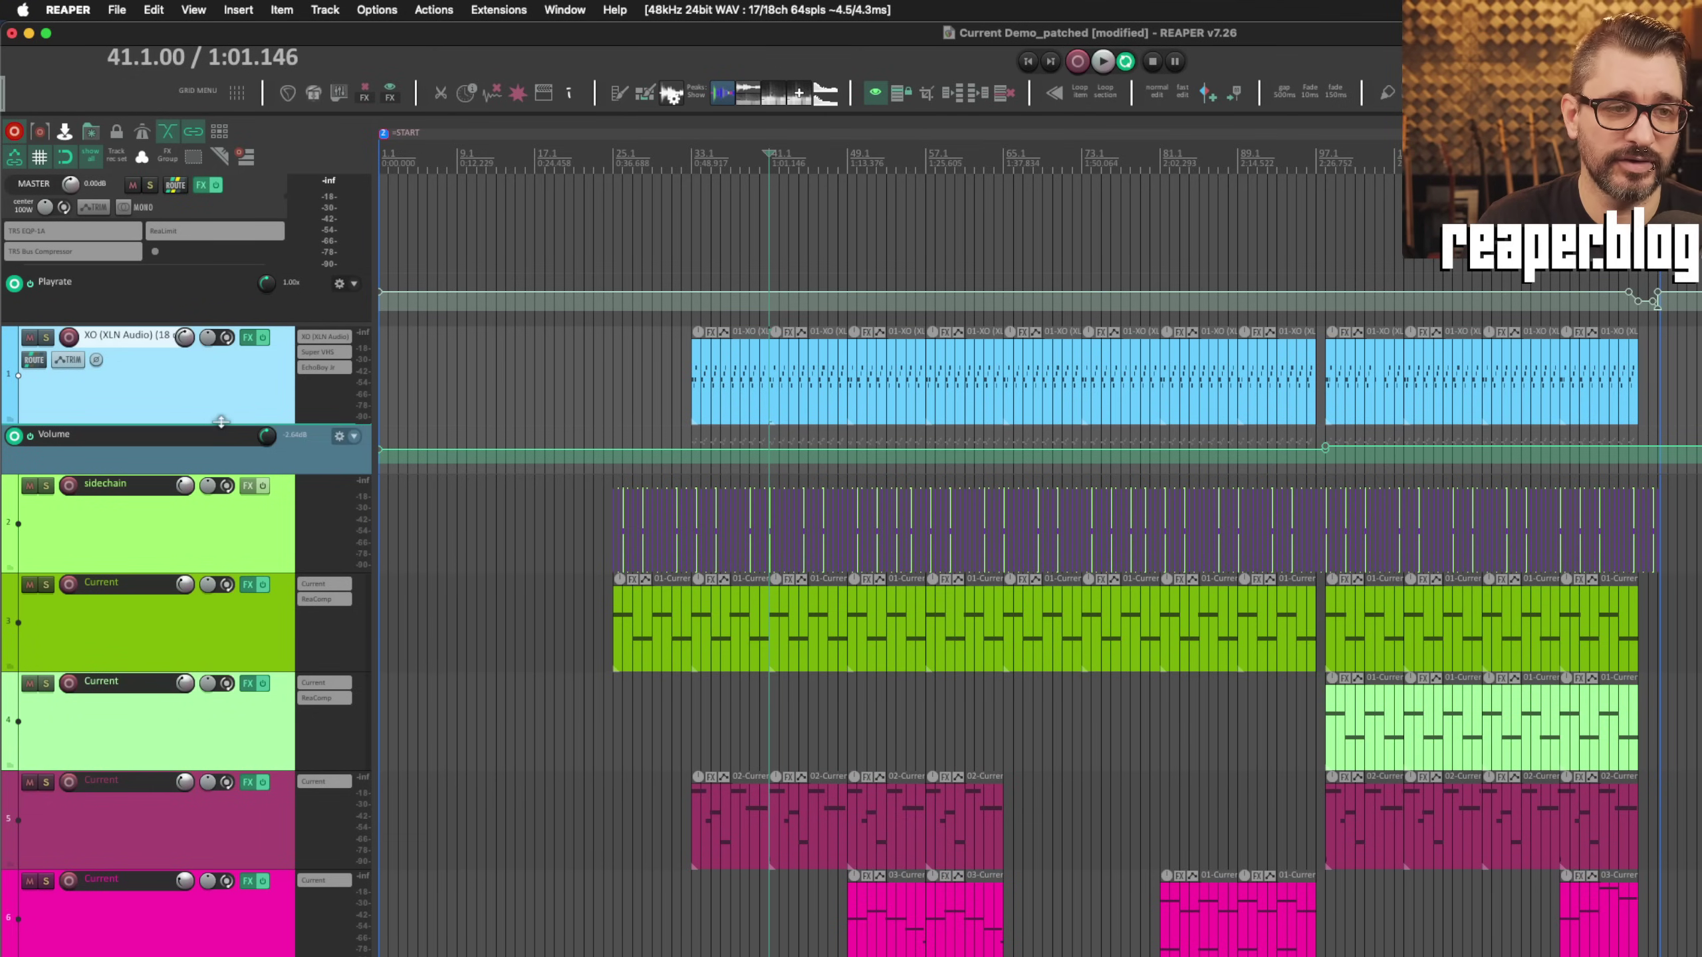
Step: Drag the XO and sidechain track panels' bottom edges down to enlarge both tracks
{"action": "left_click", "coordinate": [254, 547]}
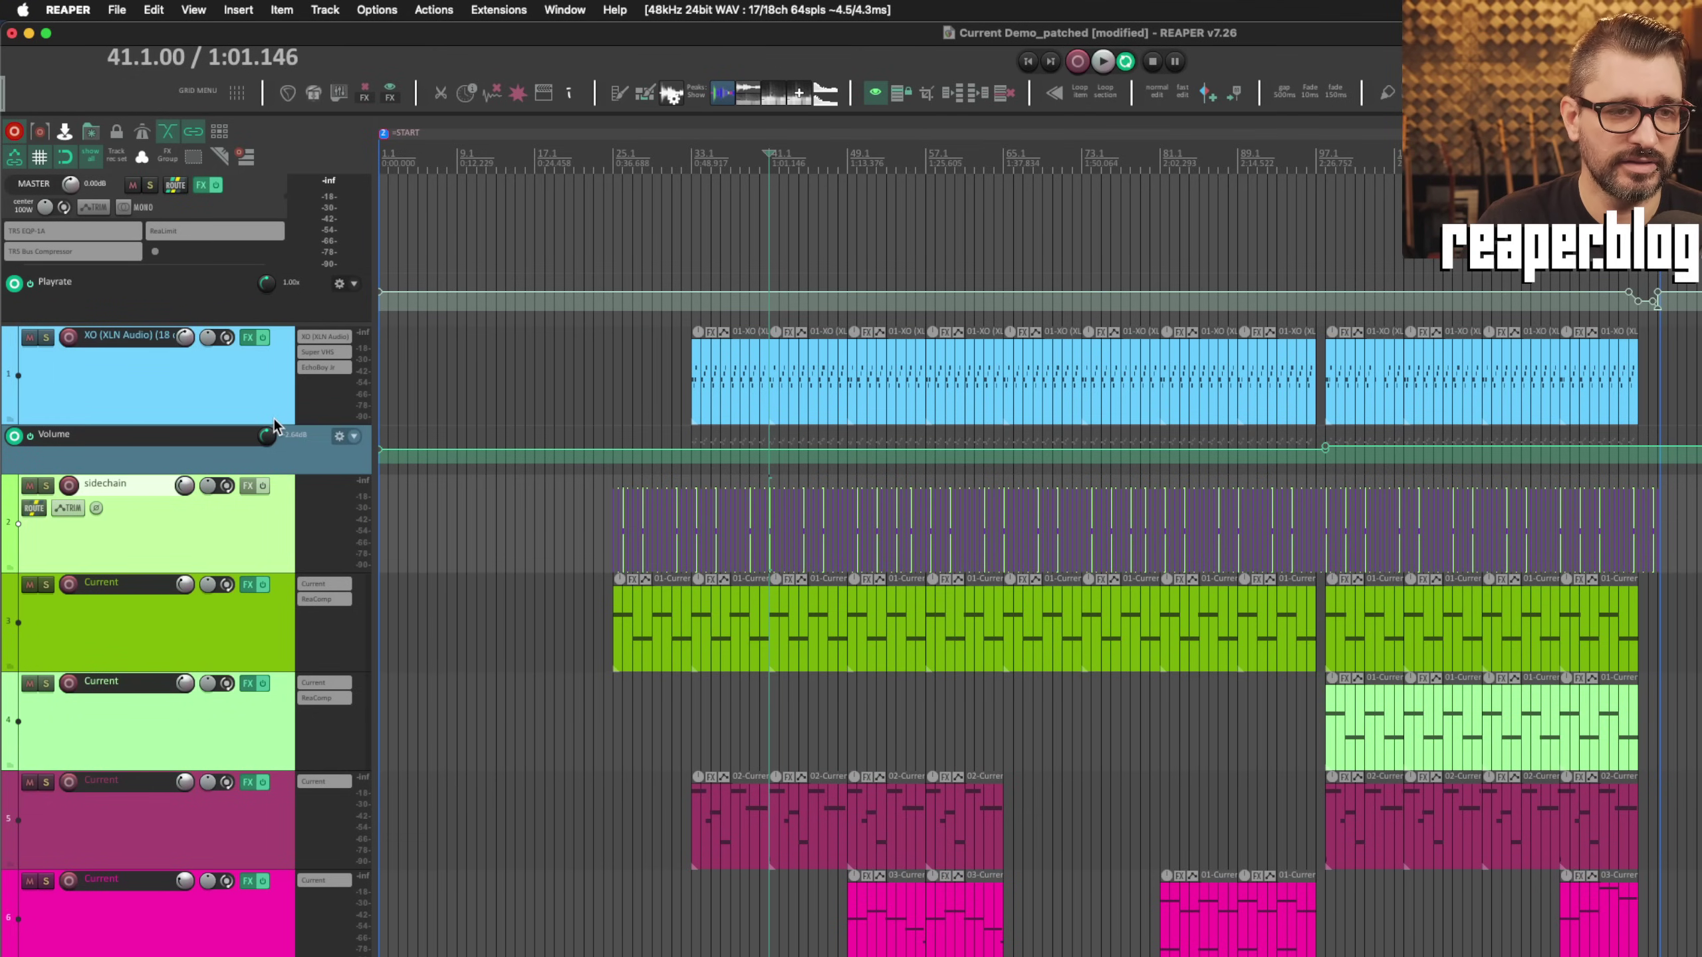
{"action": "left_click_drag", "start_coordinate": [276, 425], "coordinate": [261, 573]}
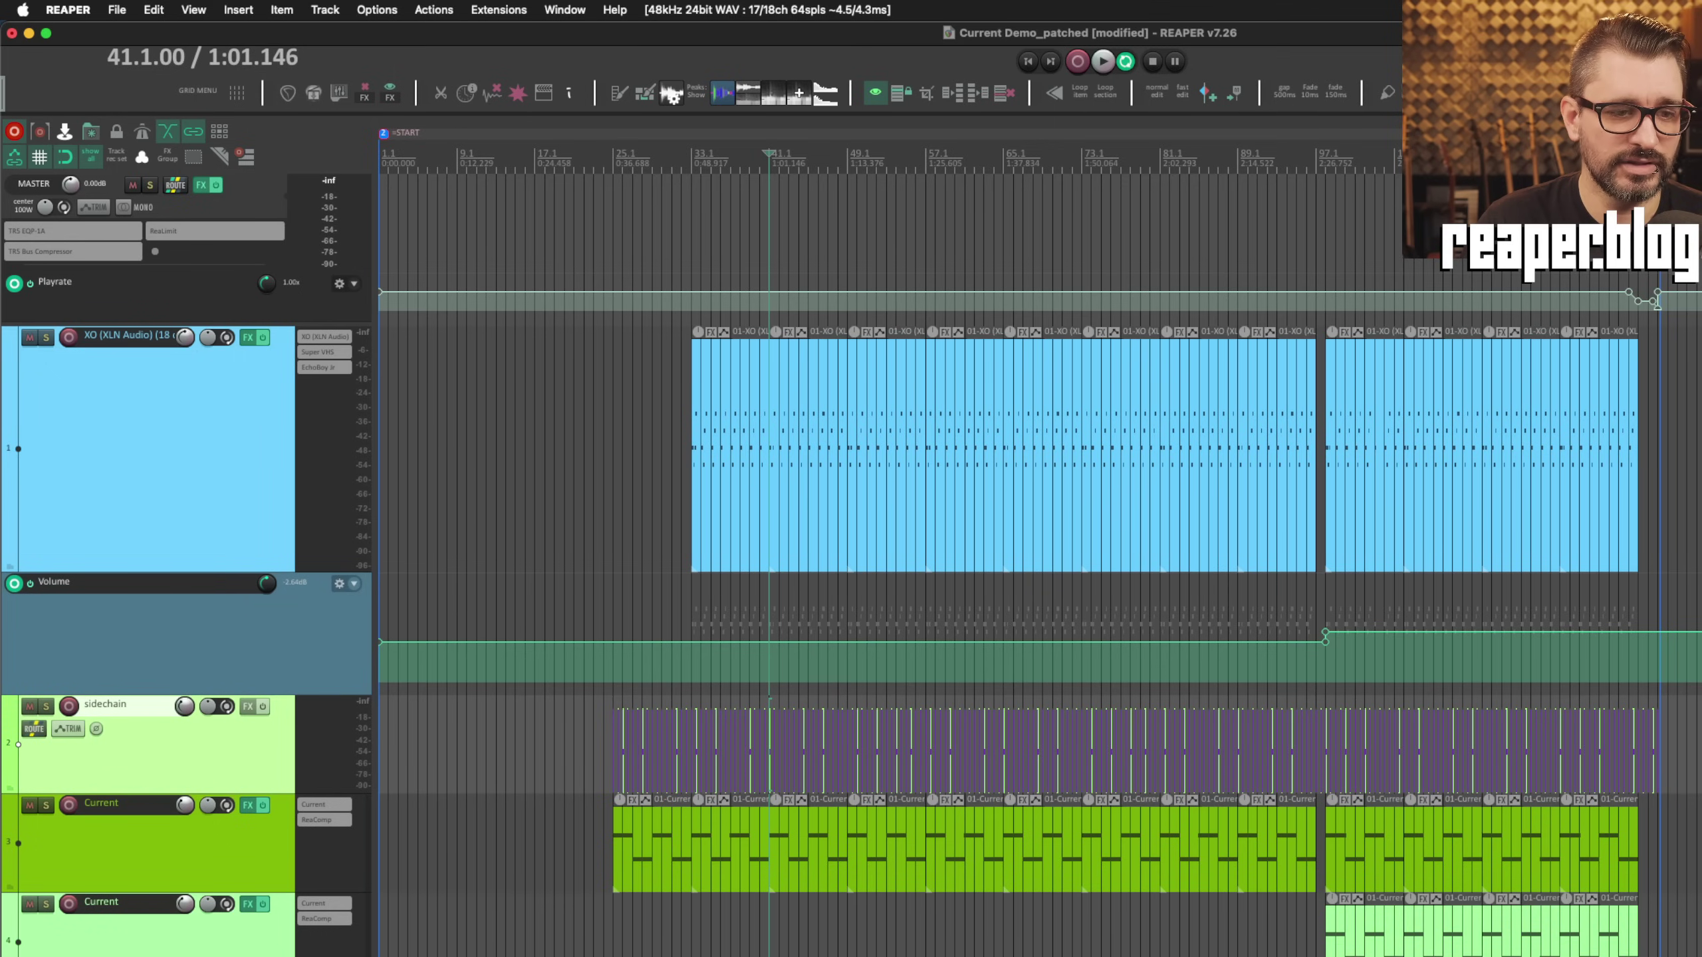
{"action": "left_click", "coordinate": [816, 666]}
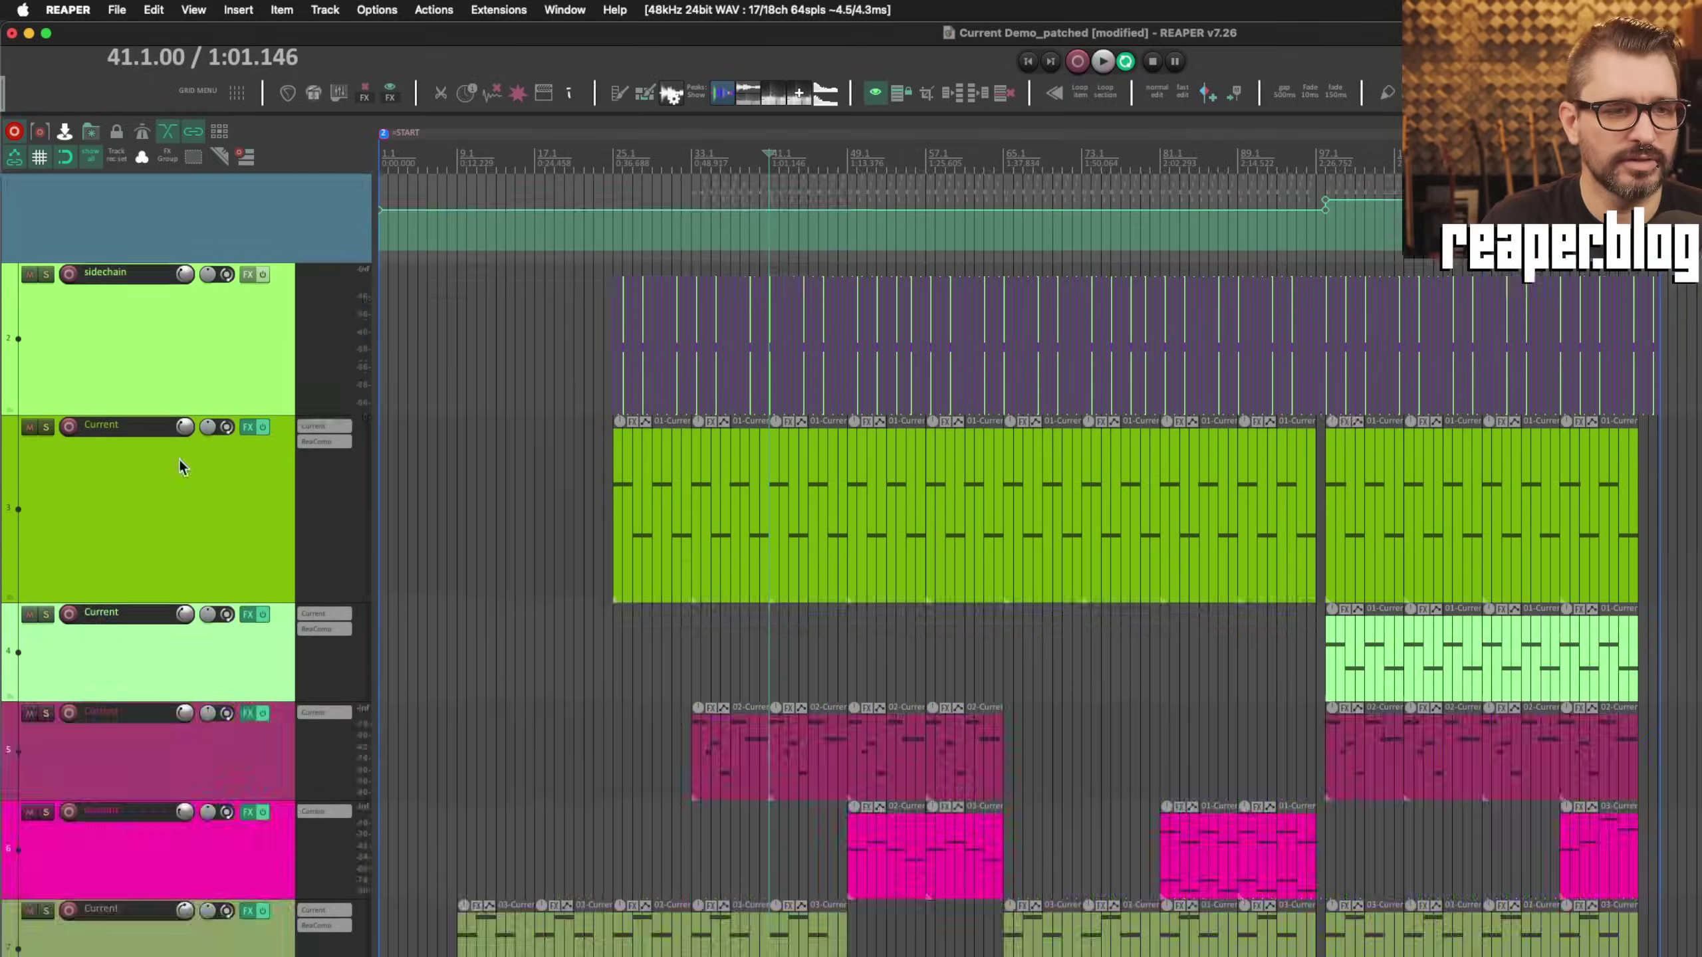
{"action": "scroll", "coordinate": [178, 458], "scroll_direction": "down", "scroll_amount": 3}
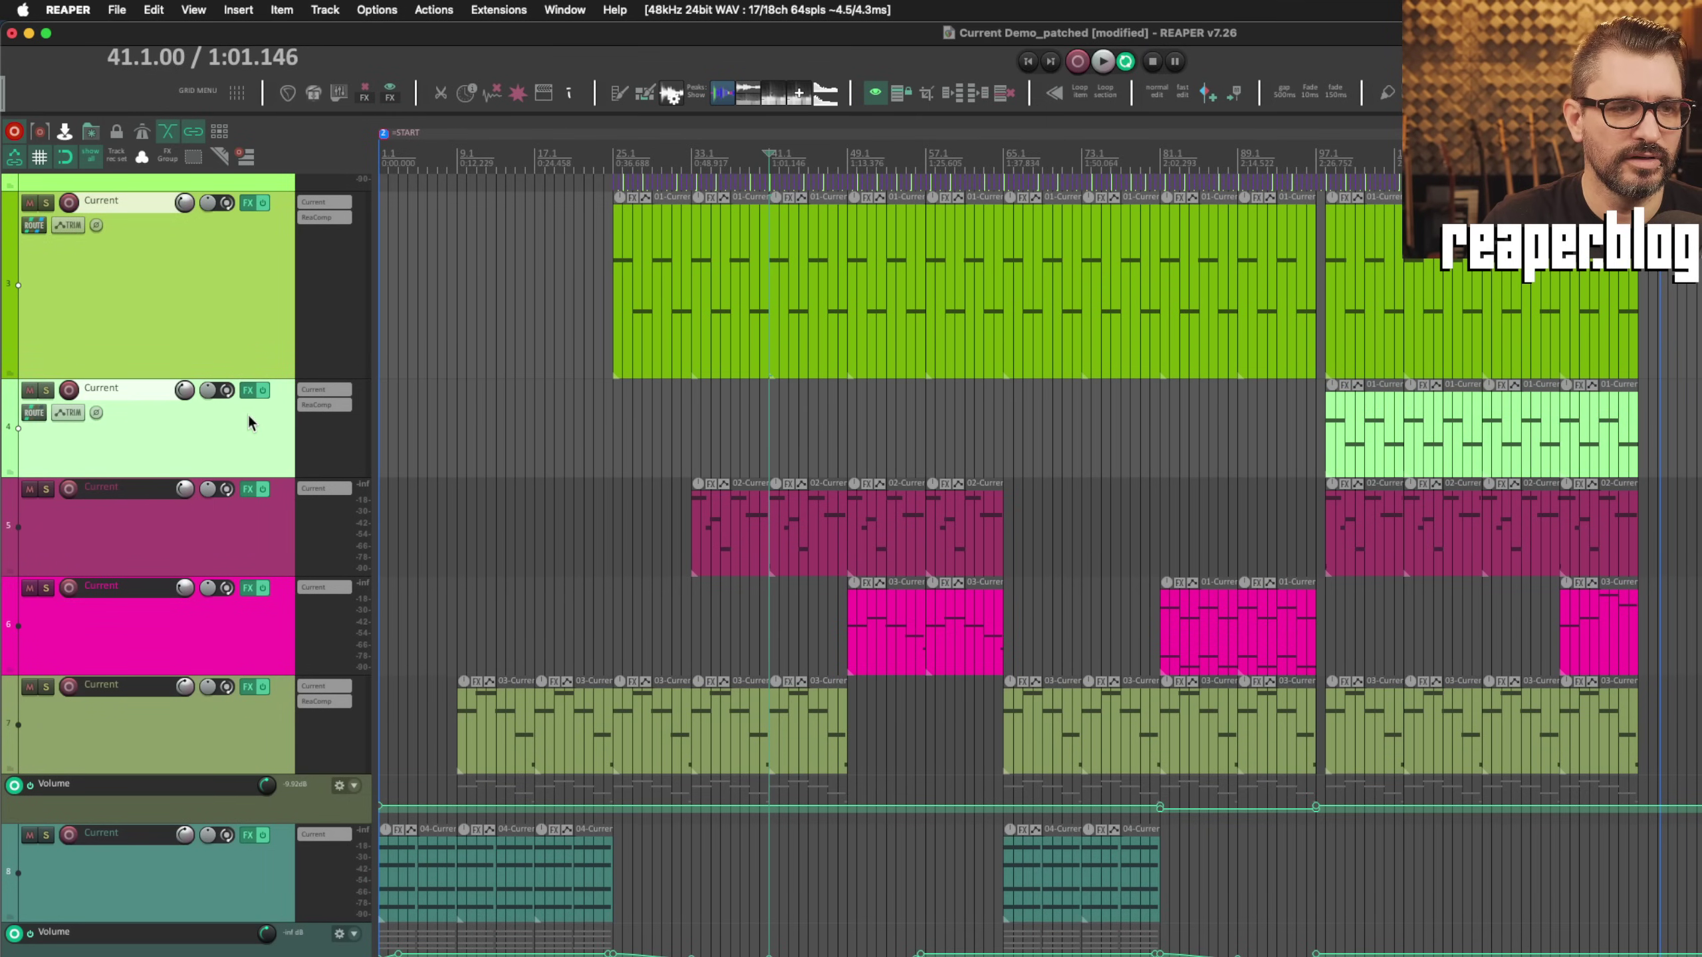
{"action": "left_click", "coordinate": [38, 227]}
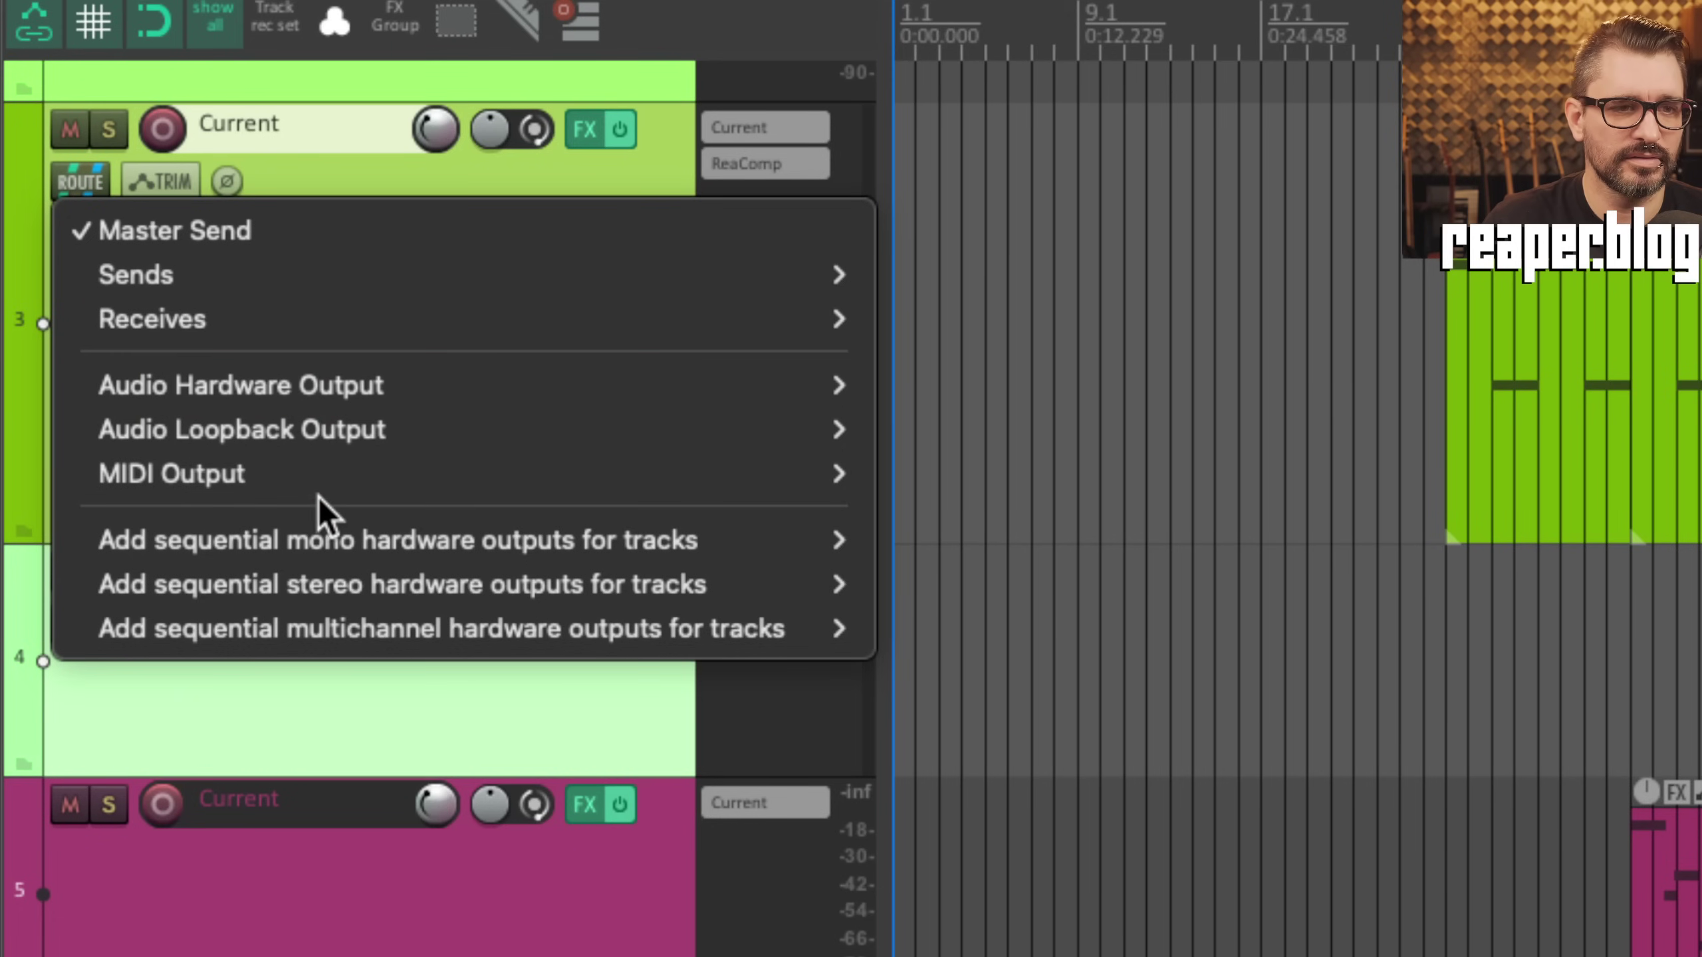
{"action": "mouse_move", "coordinate": [289, 549]}
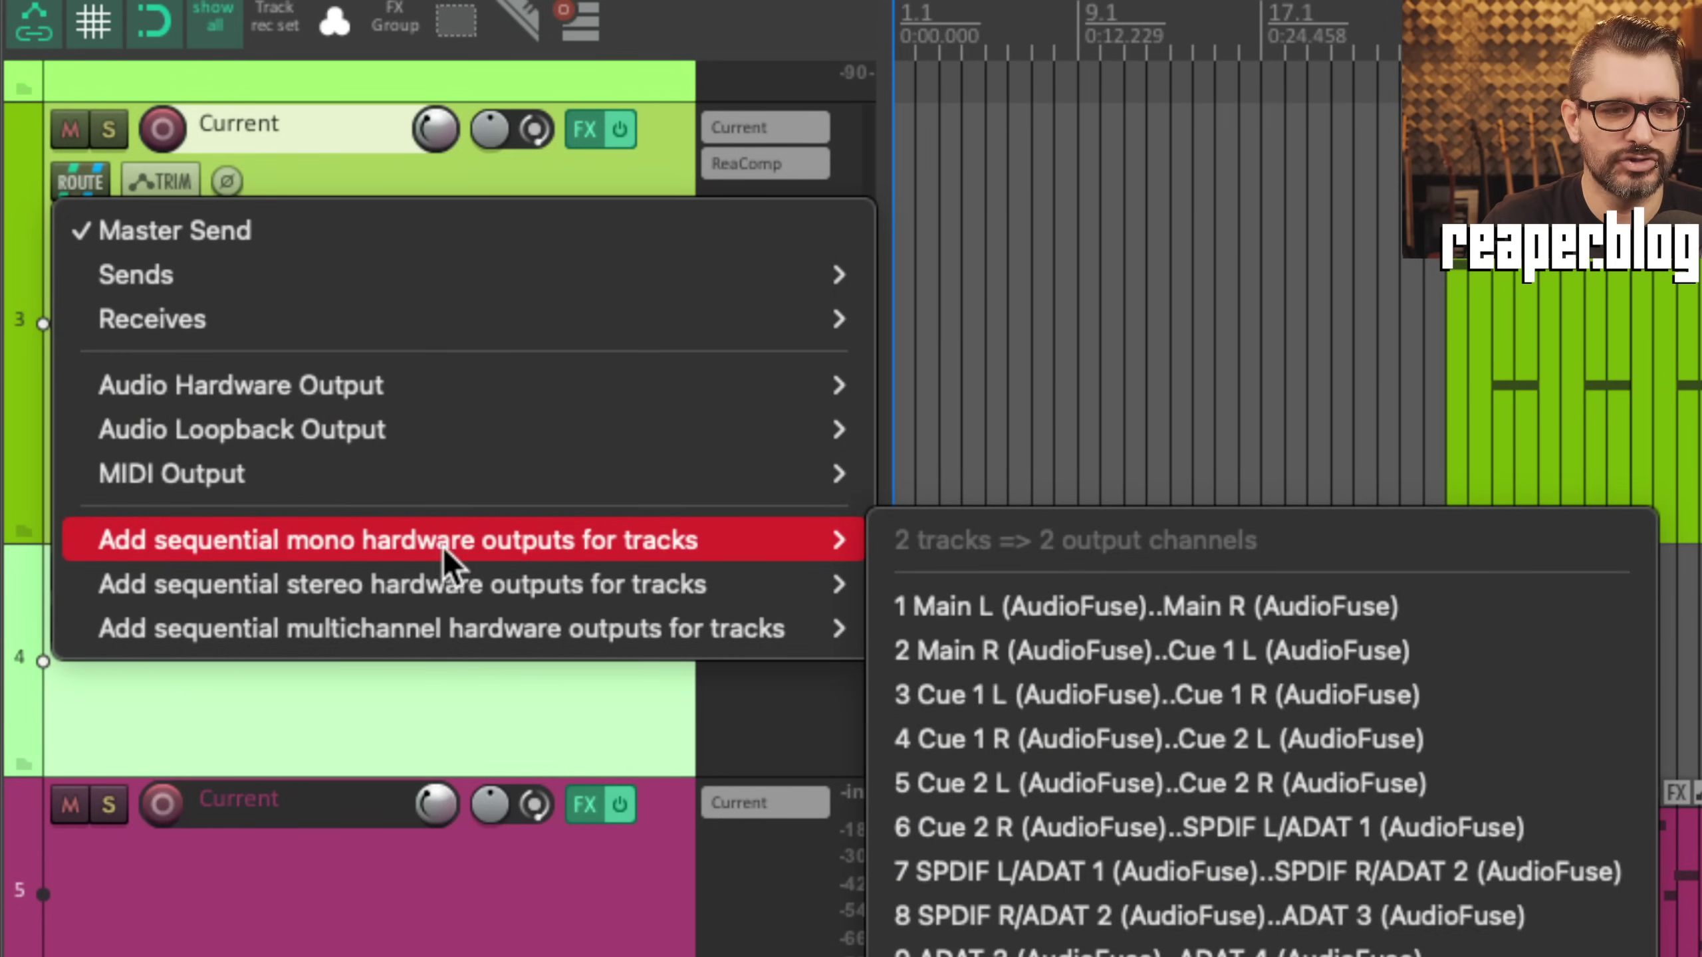
{"action": "mouse_move", "coordinate": [536, 570]}
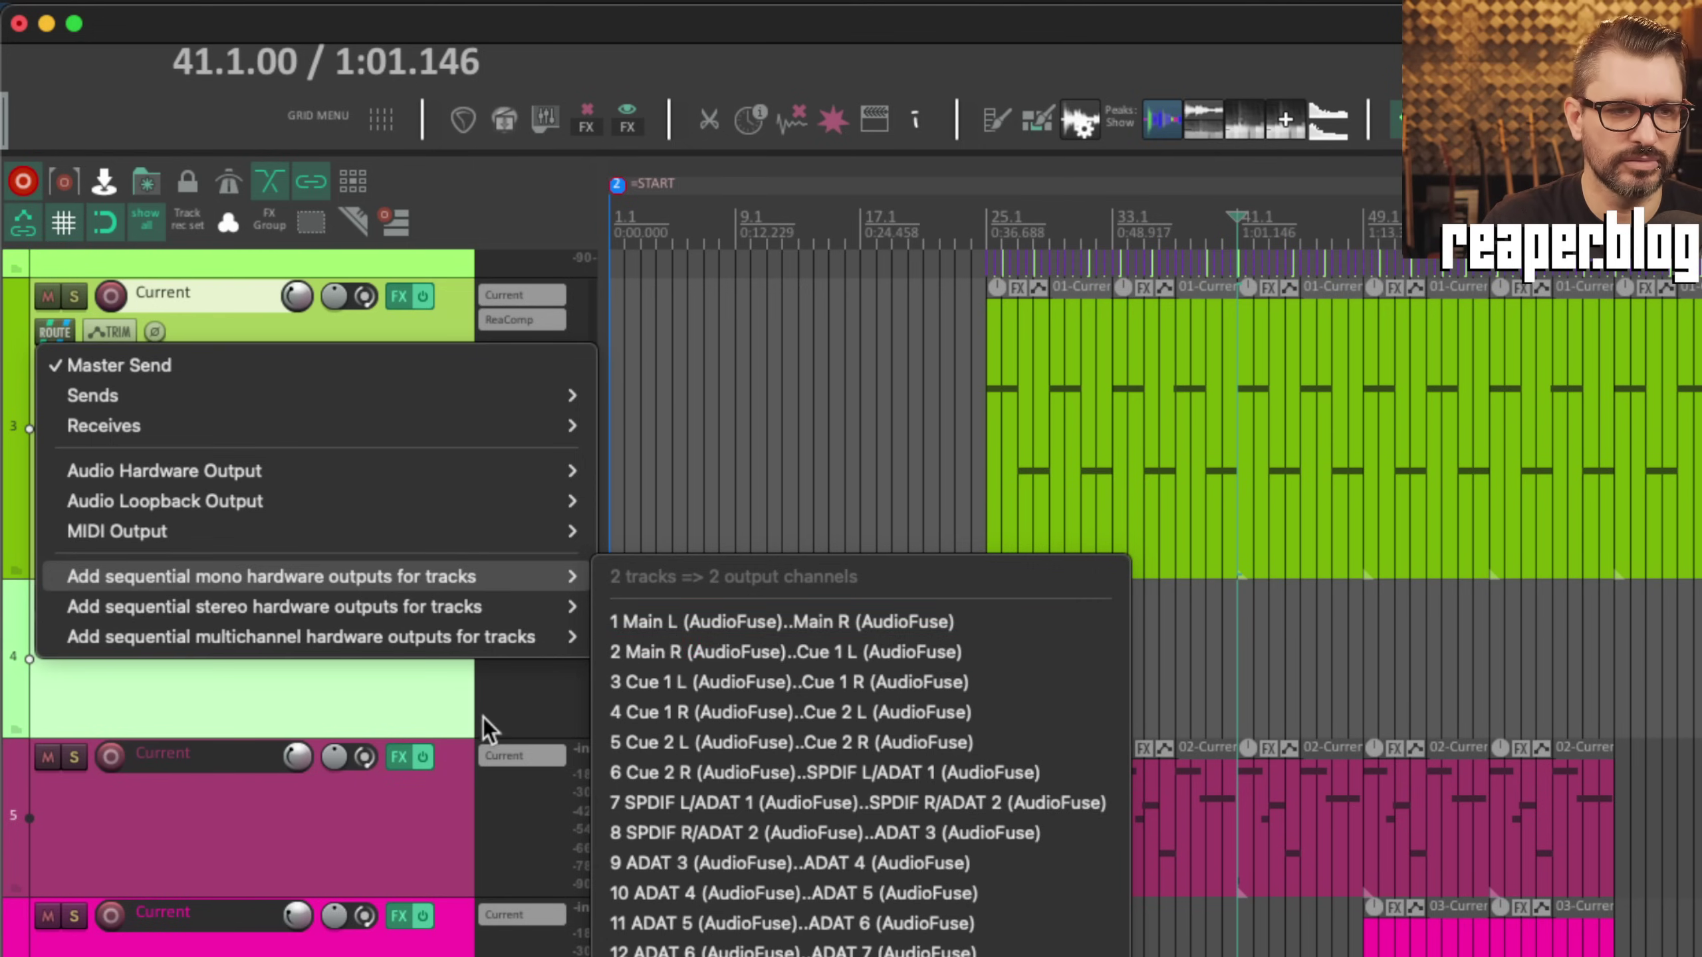
{"action": "left_click", "coordinate": [445, 712]}
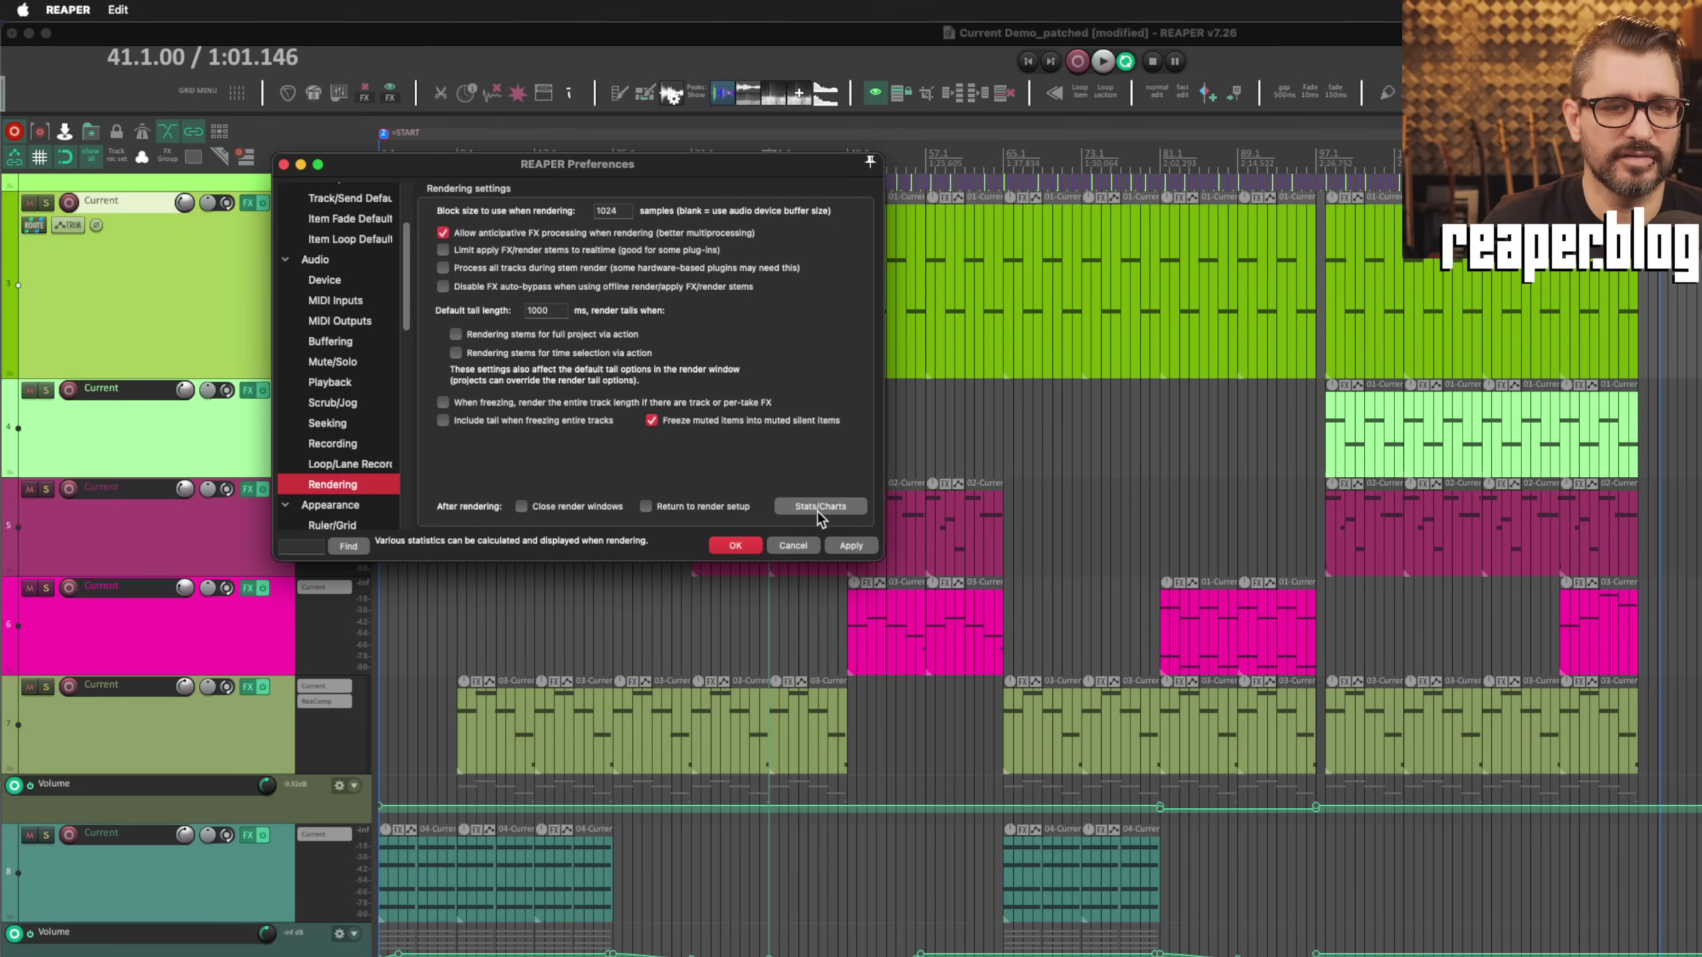
Step: Browse the Rendering page's Stats/Charts options and dismiss the menu without changing anything
{"action": "left_click", "coordinate": [835, 512]}
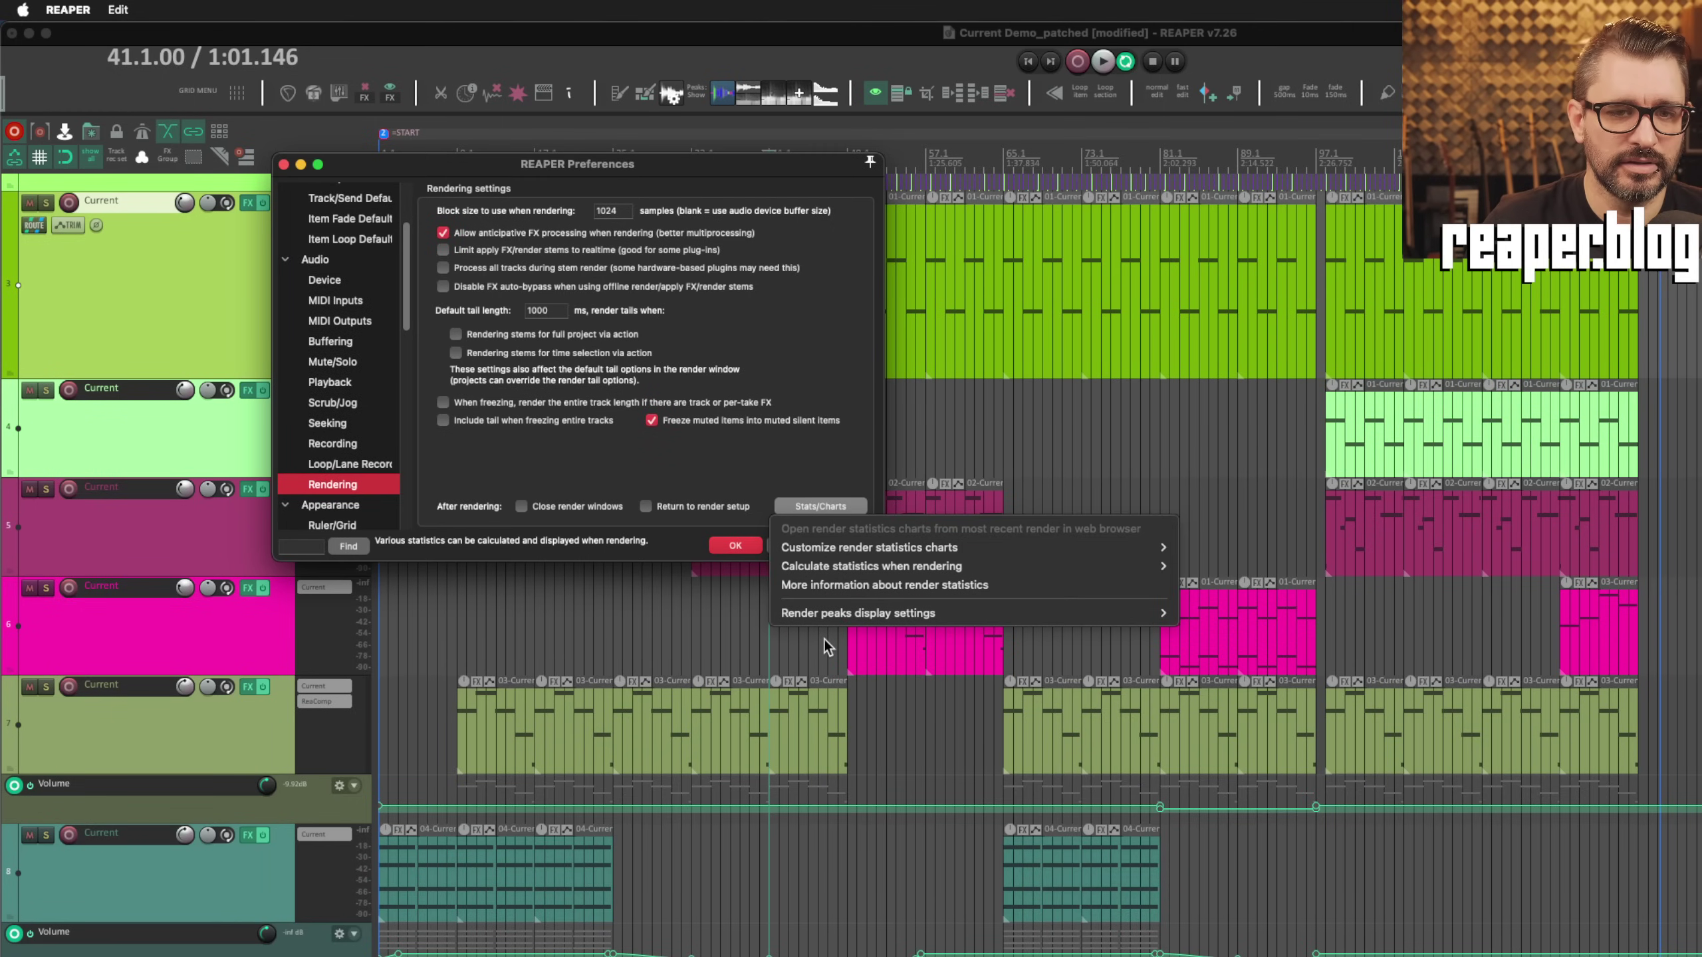
{"action": "mouse_move", "coordinate": [827, 618]}
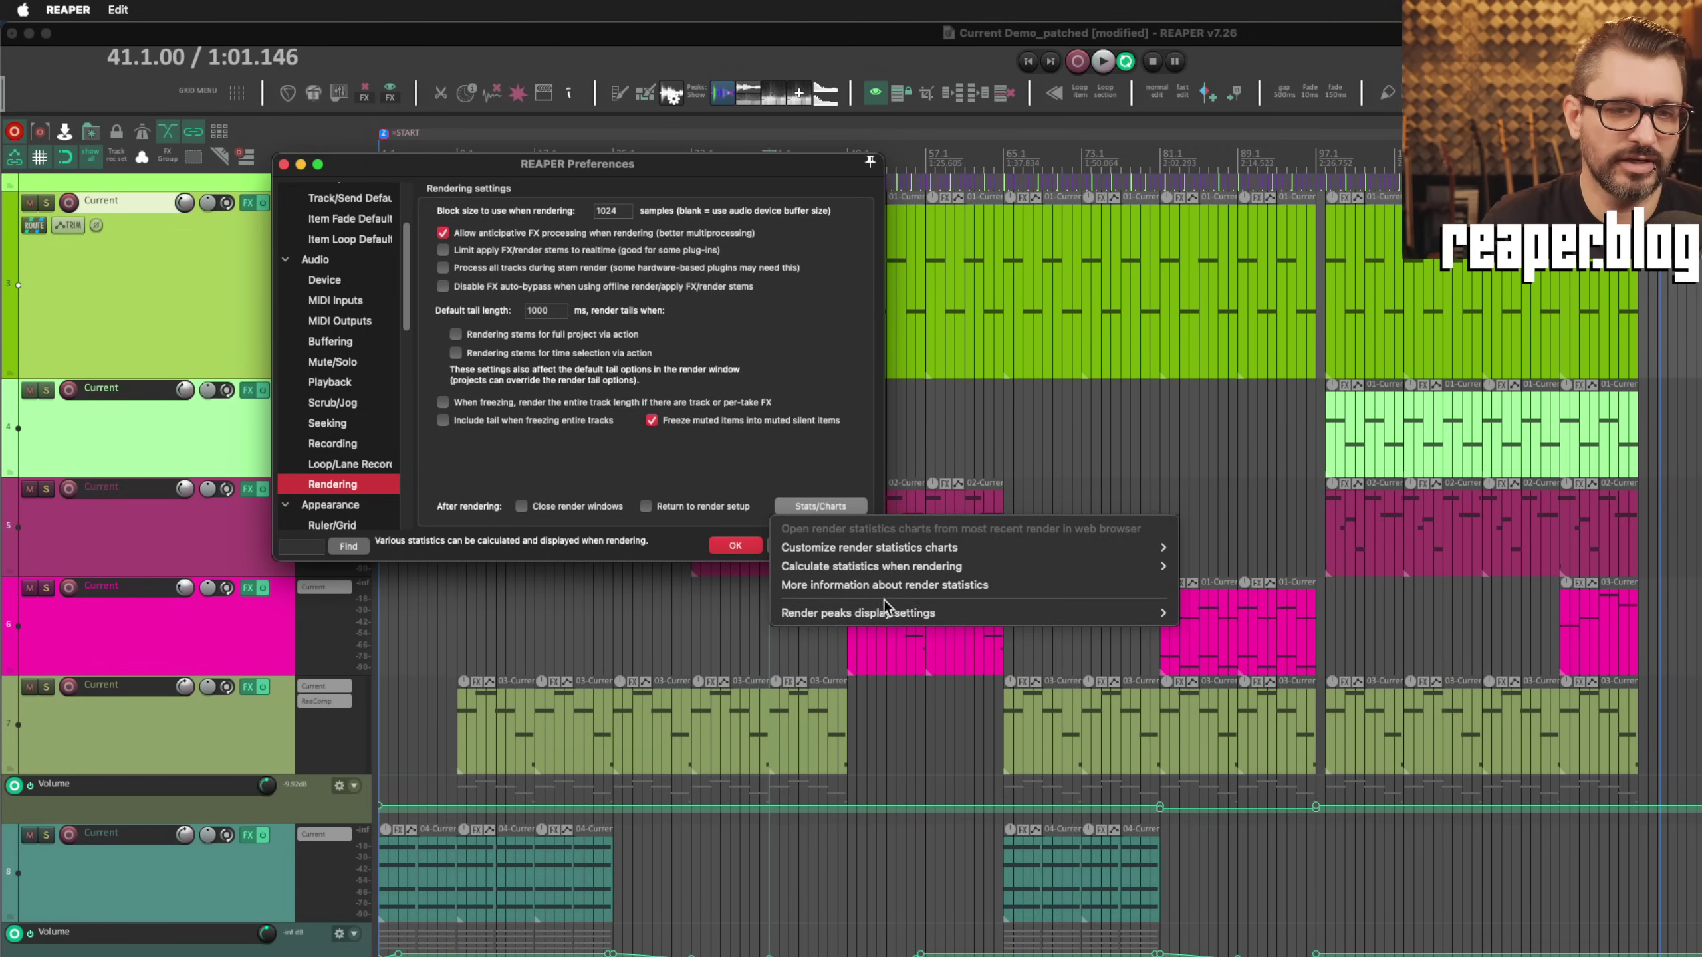
{"action": "left_click", "coordinate": [807, 488]}
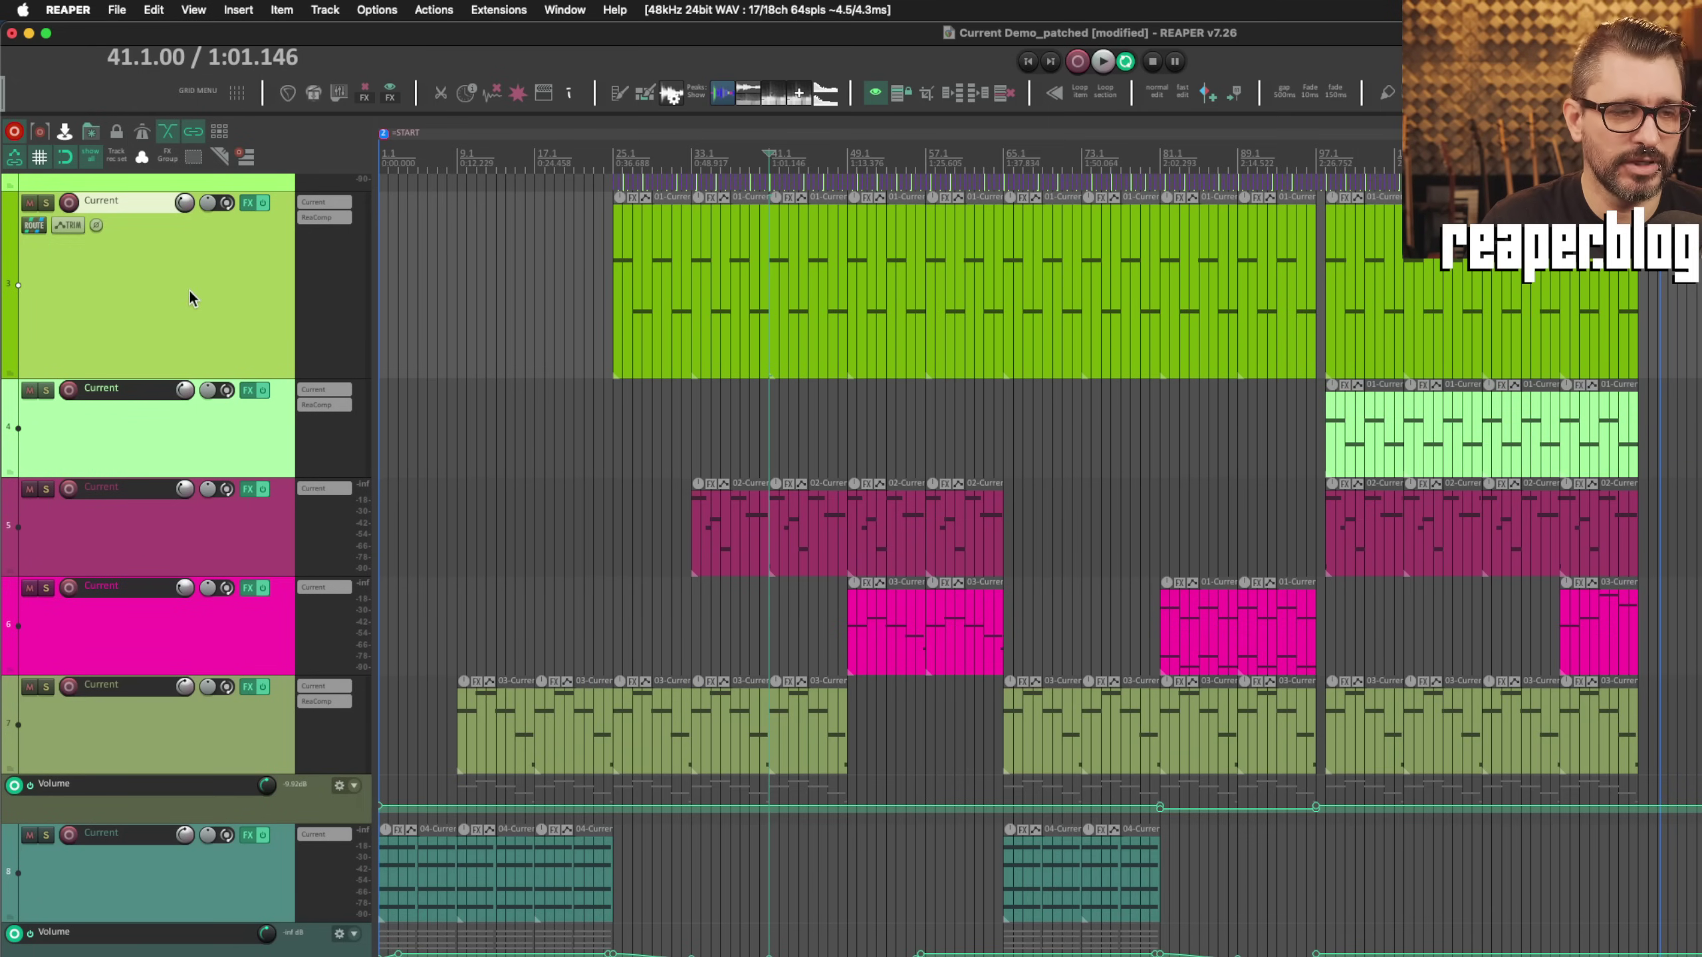
Step: Render the project mix to one MP3 file and move the progress window aside
{"action": "key", "text": "super+alt+r"}
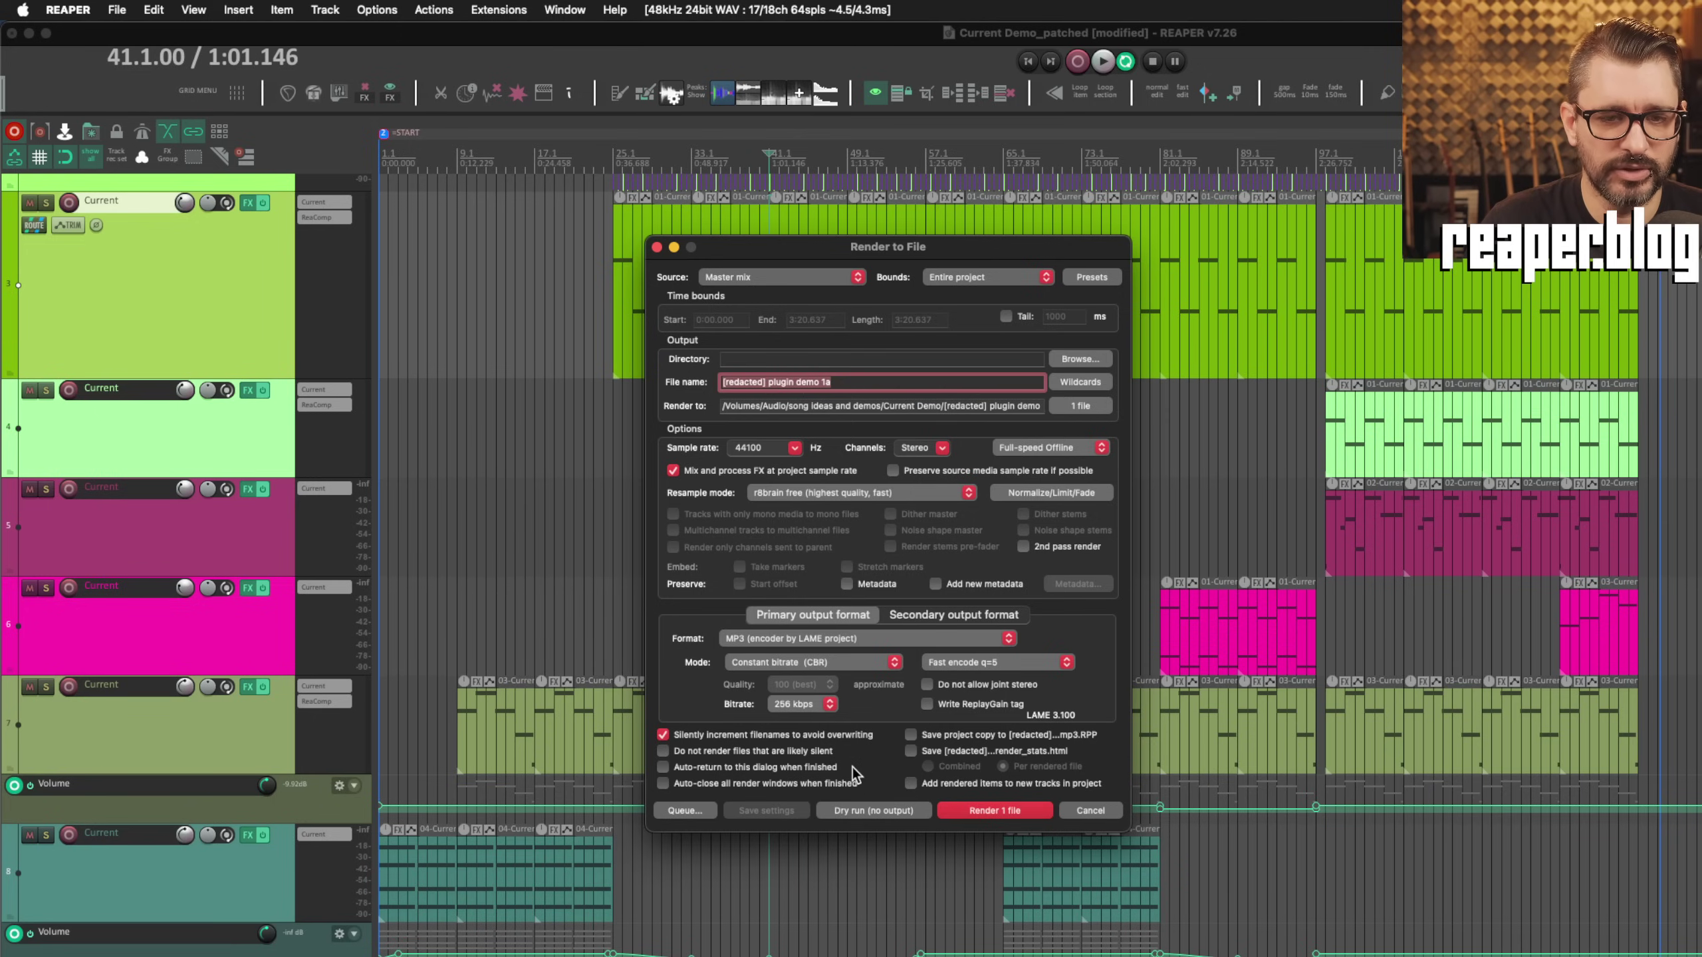
{"action": "left_click", "coordinate": [998, 811]}
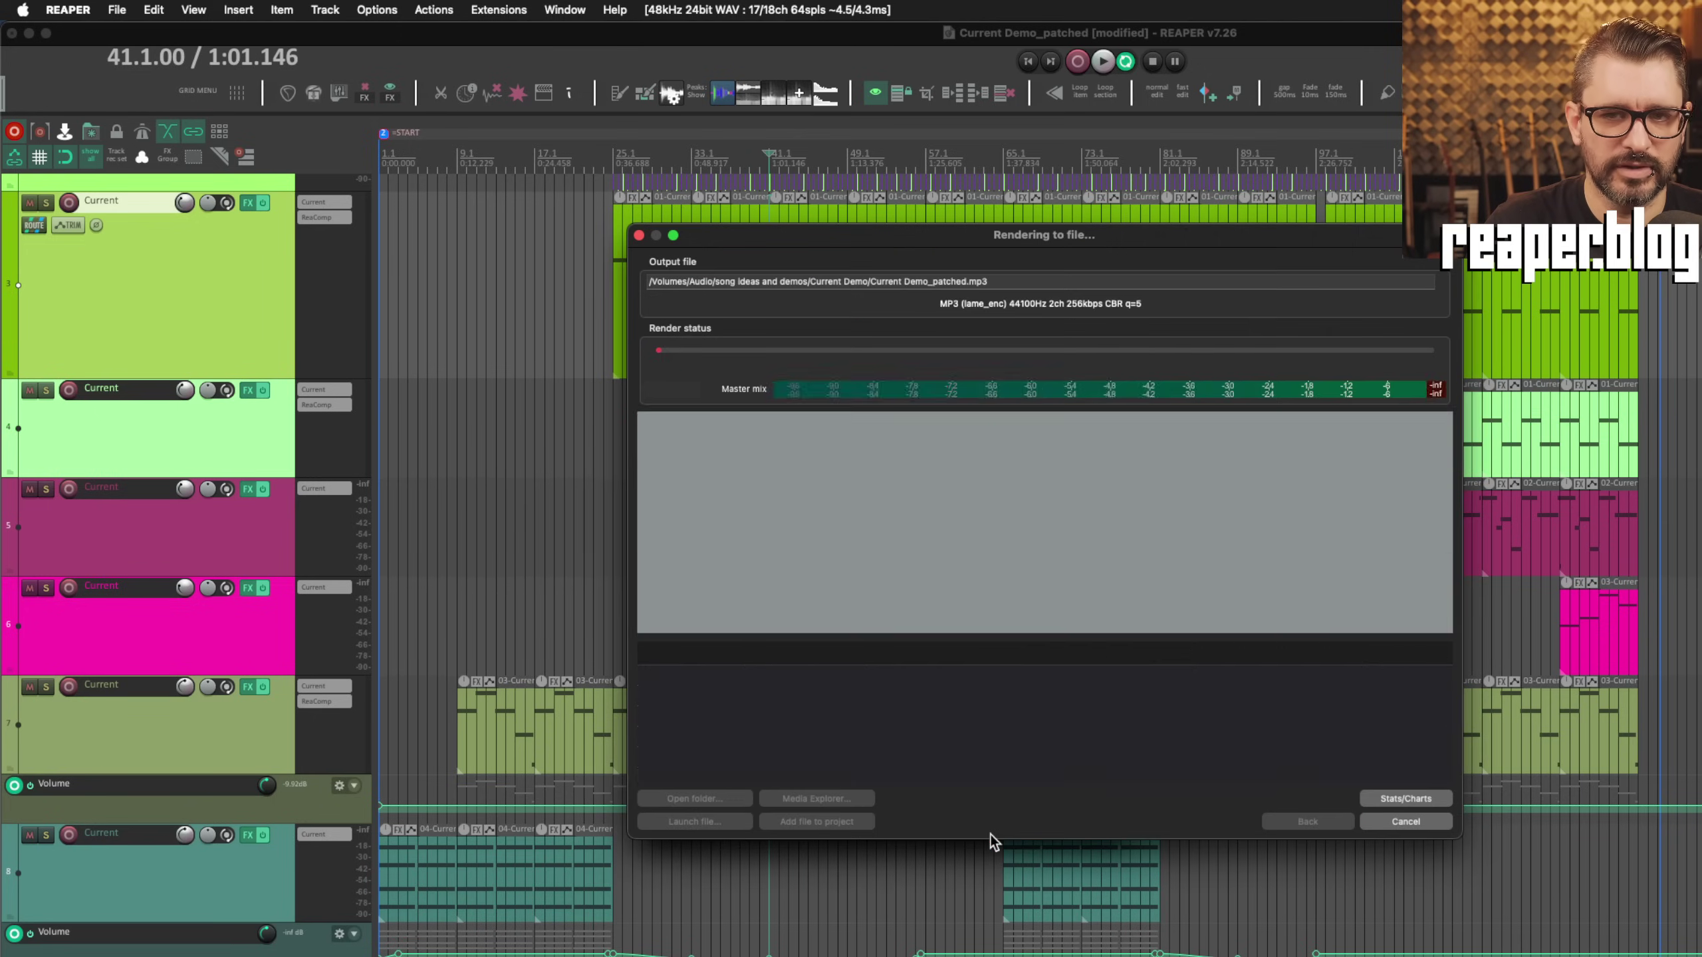
{"action": "left_click_drag", "start_coordinate": [875, 243], "coordinate": [922, 218]}
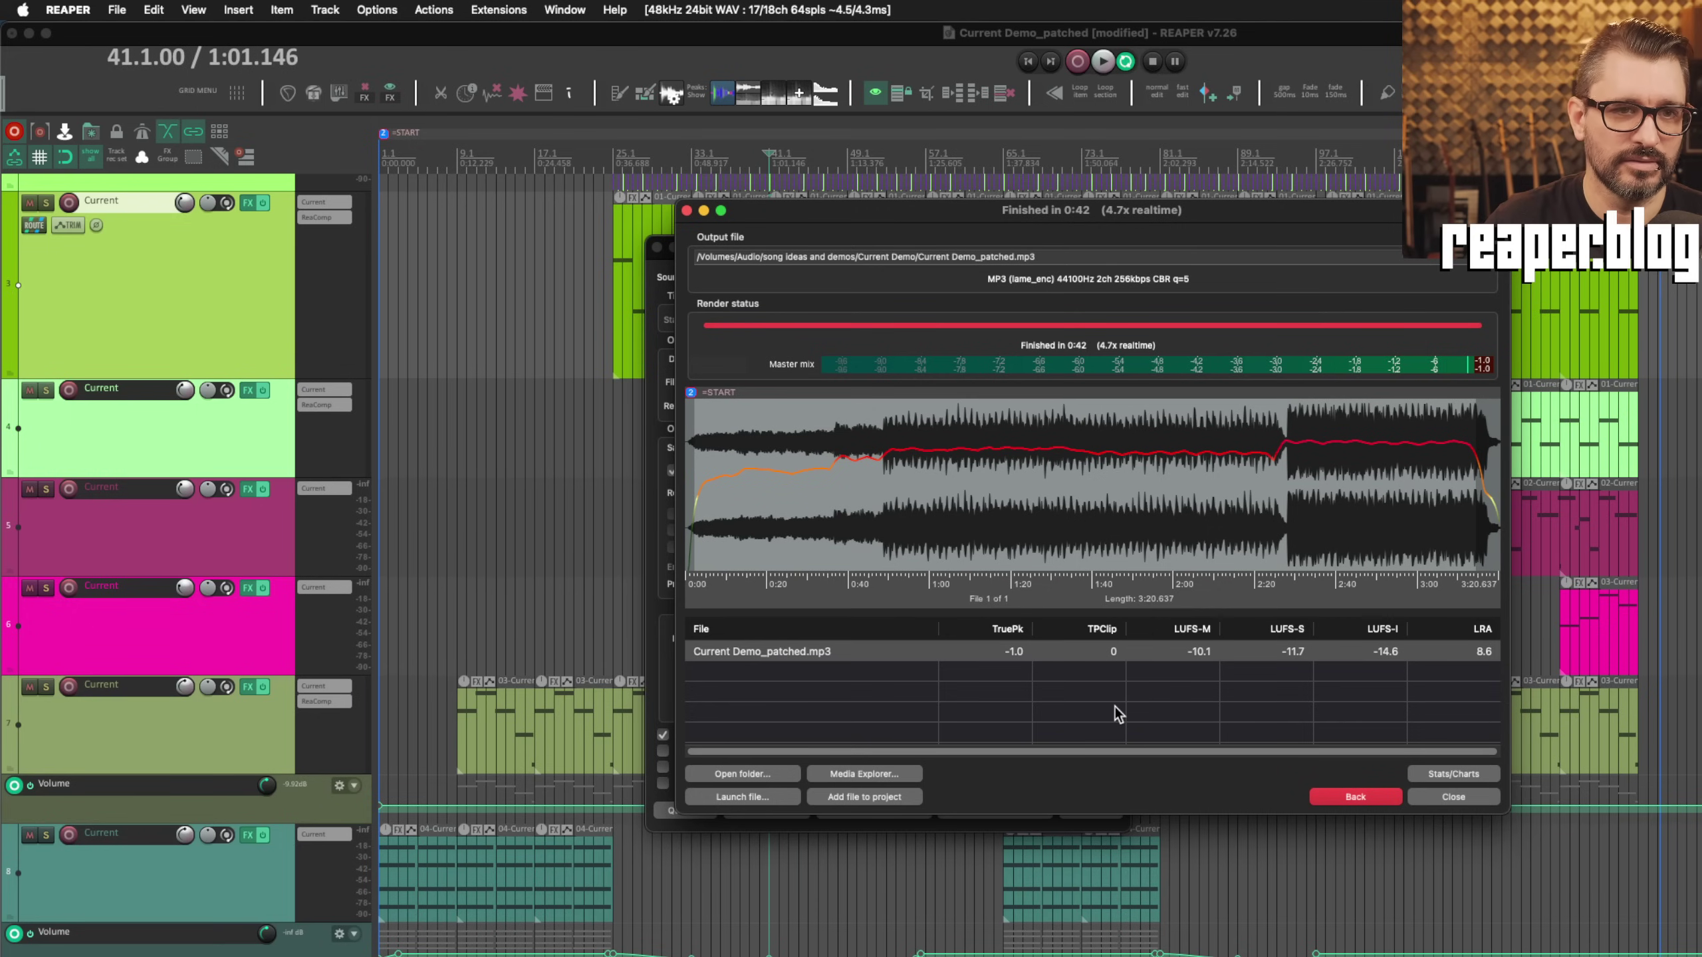
Step: Drag the finished-render window right to uncover the Render to File settings
{"action": "left_click_drag", "start_coordinate": [956, 211], "coordinate": [980, 271]}
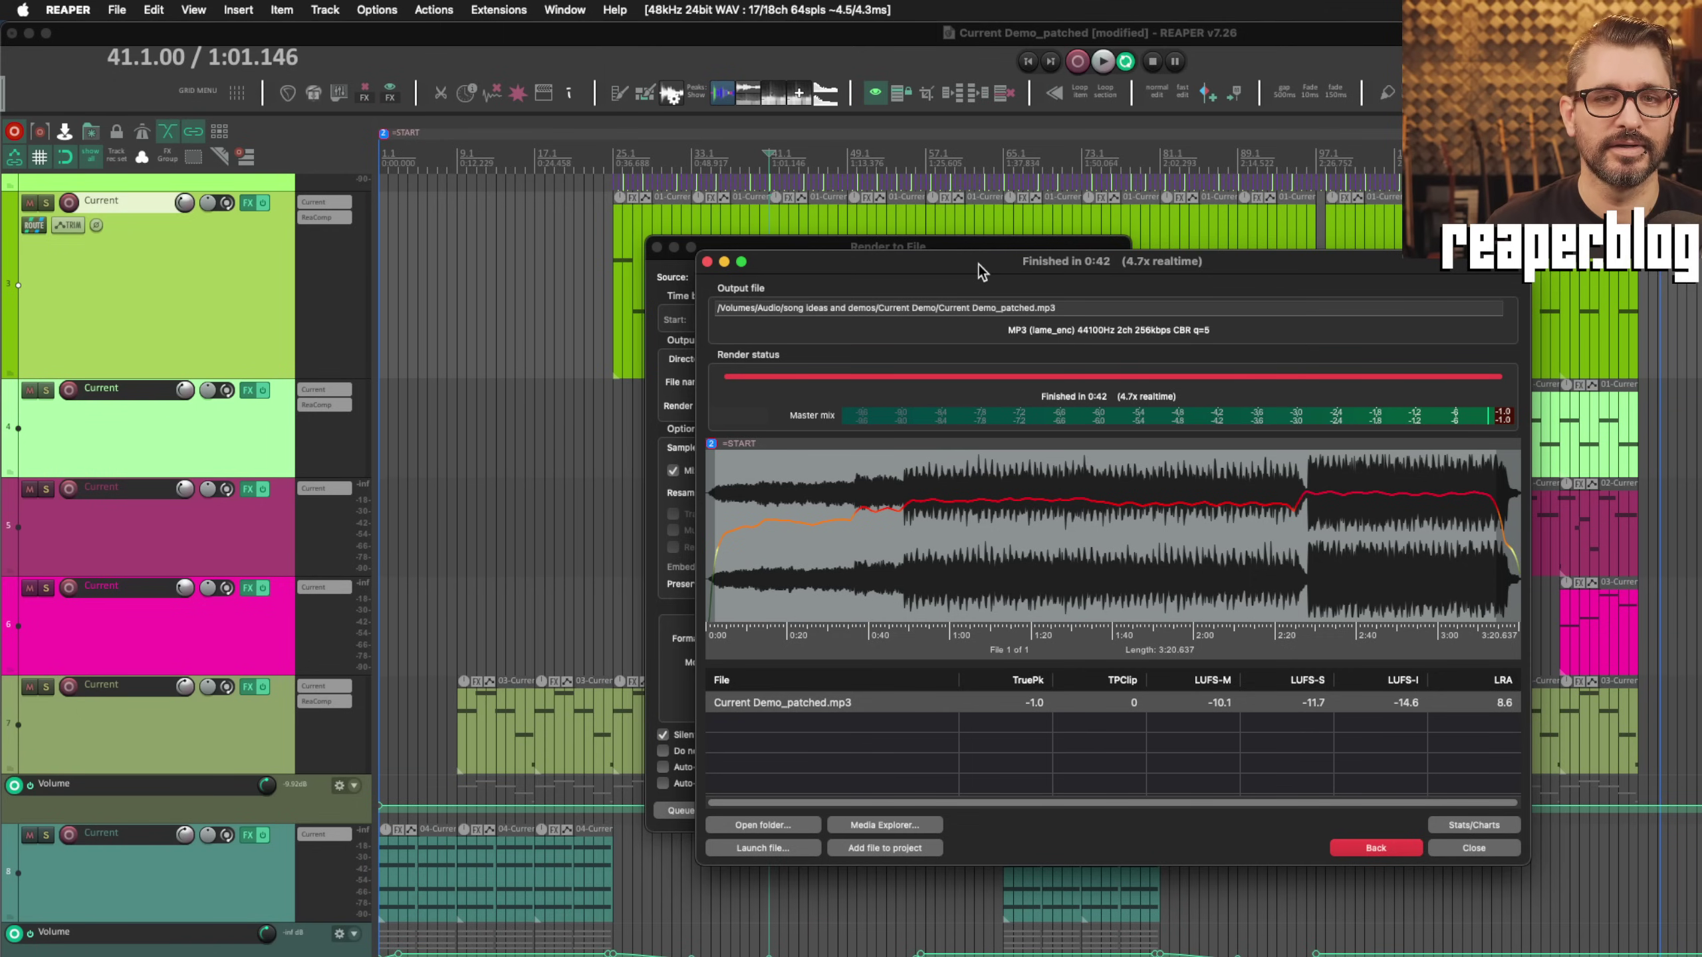
{"action": "left_click_drag", "start_coordinate": [980, 271], "coordinate": [1061, 273]}
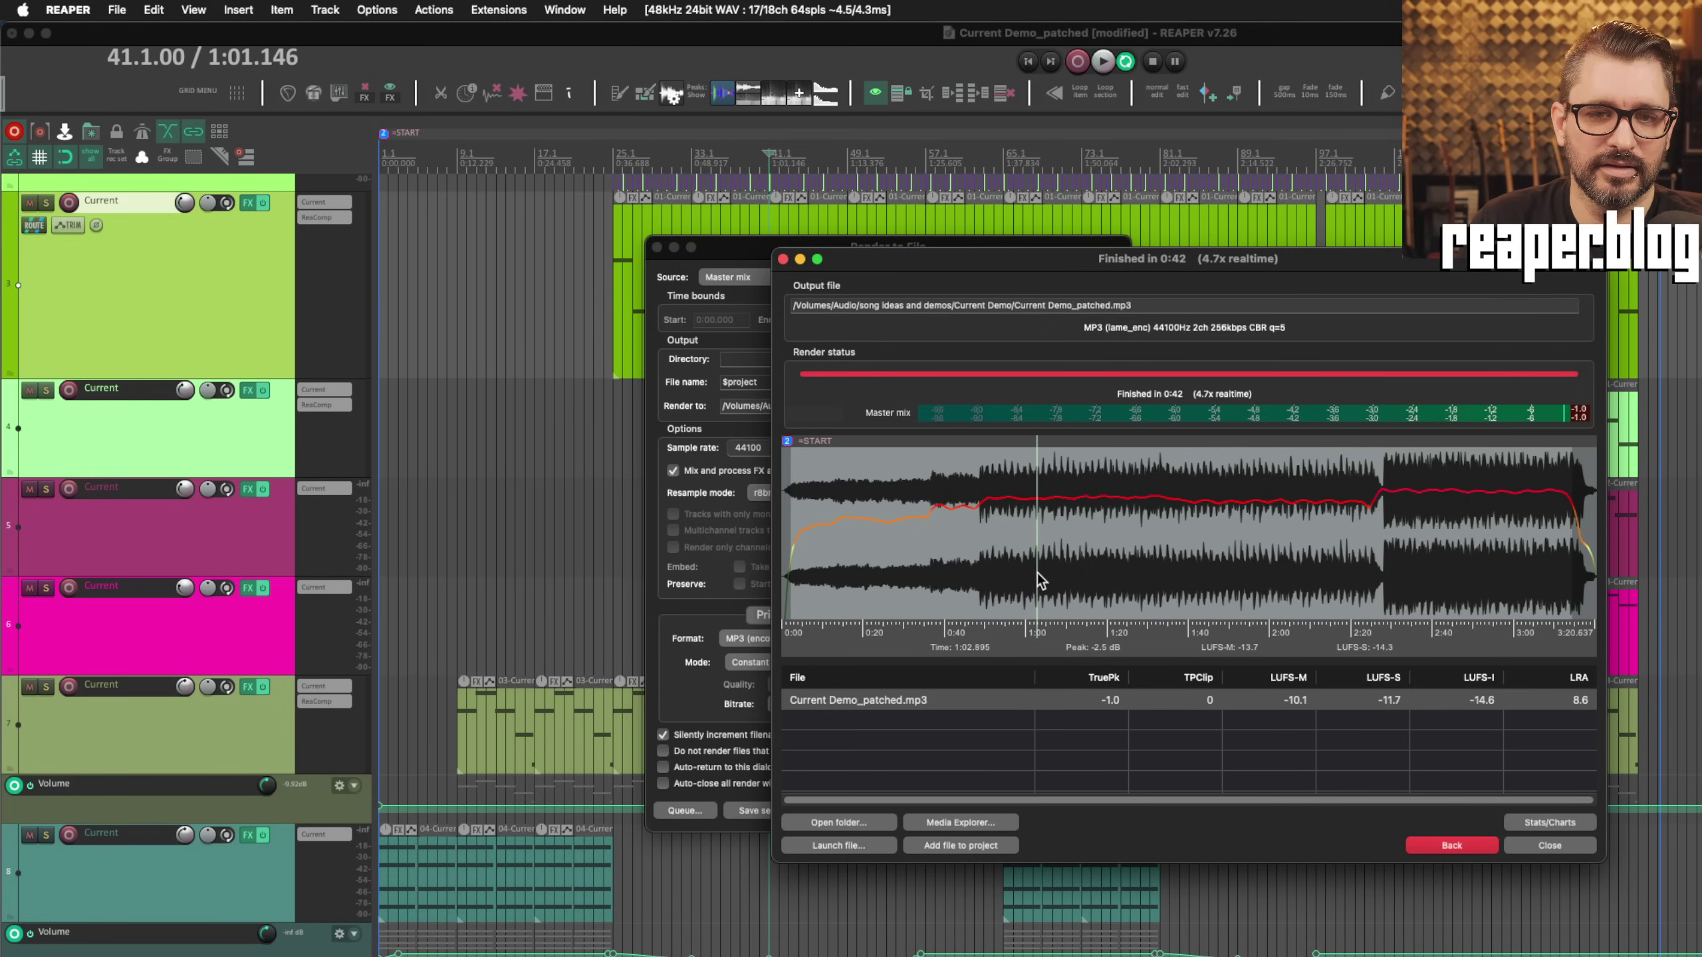
Step: Scrub across the loudness graph and insert project marker 3 at 1:27.634
{"action": "left_click_drag", "start_coordinate": [1073, 546], "coordinate": [1338, 542]}
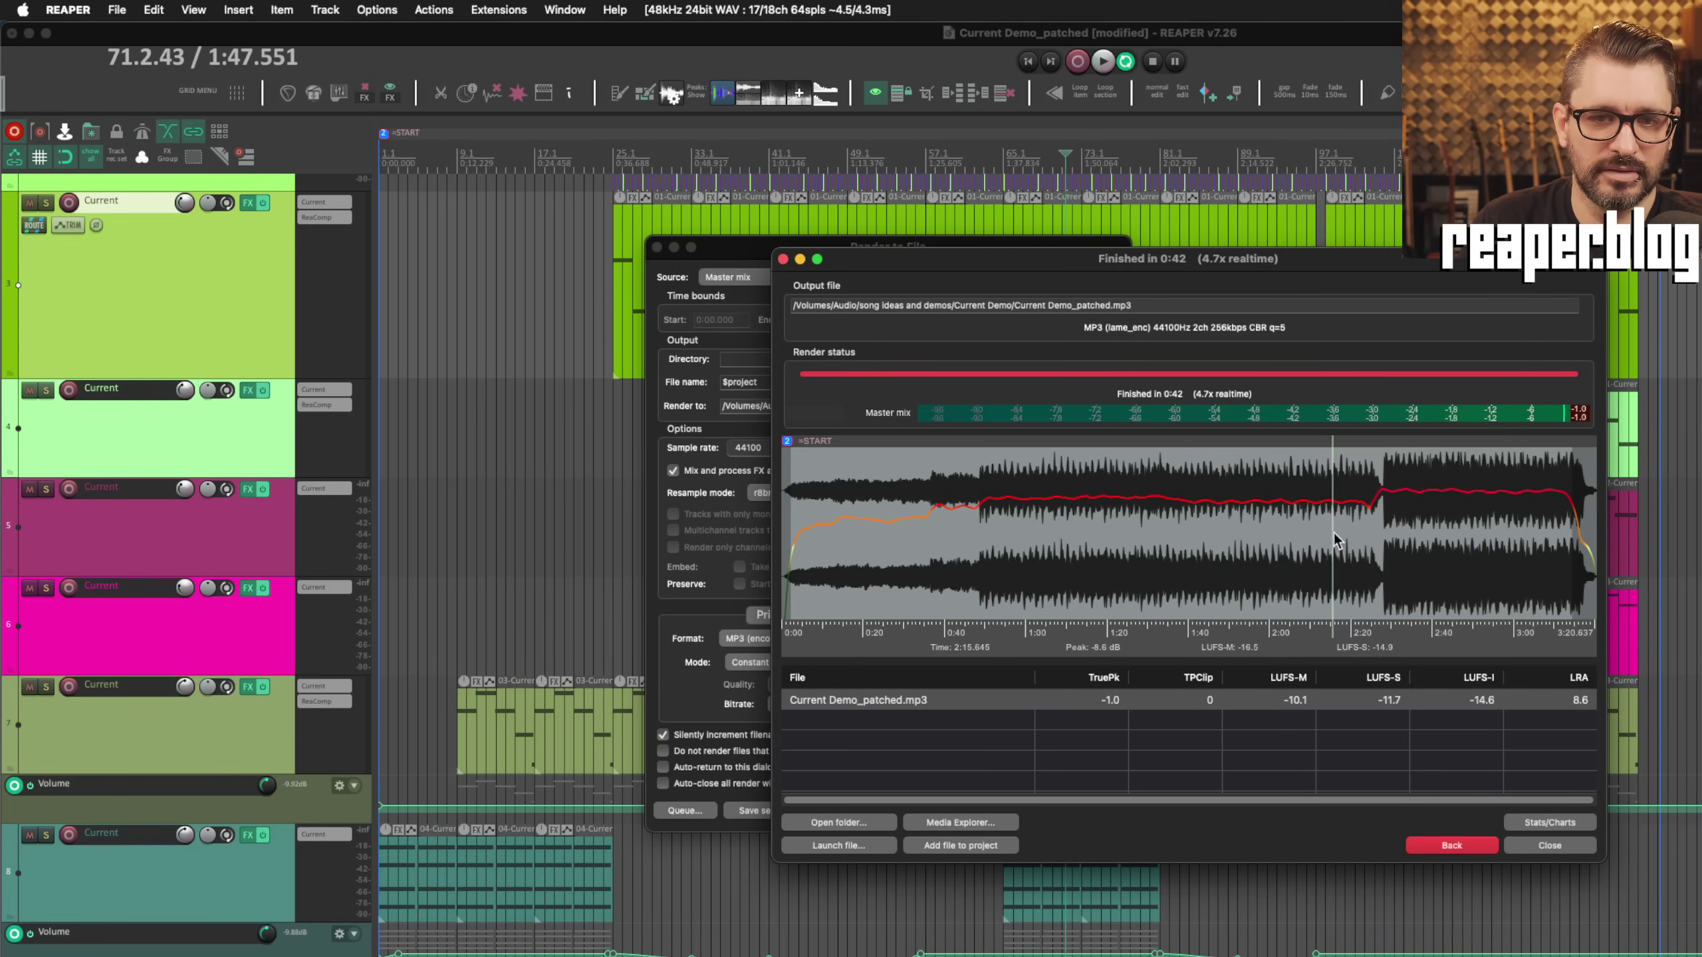
{"action": "left_click_drag", "start_coordinate": [1135, 536], "coordinate": [940, 533]}
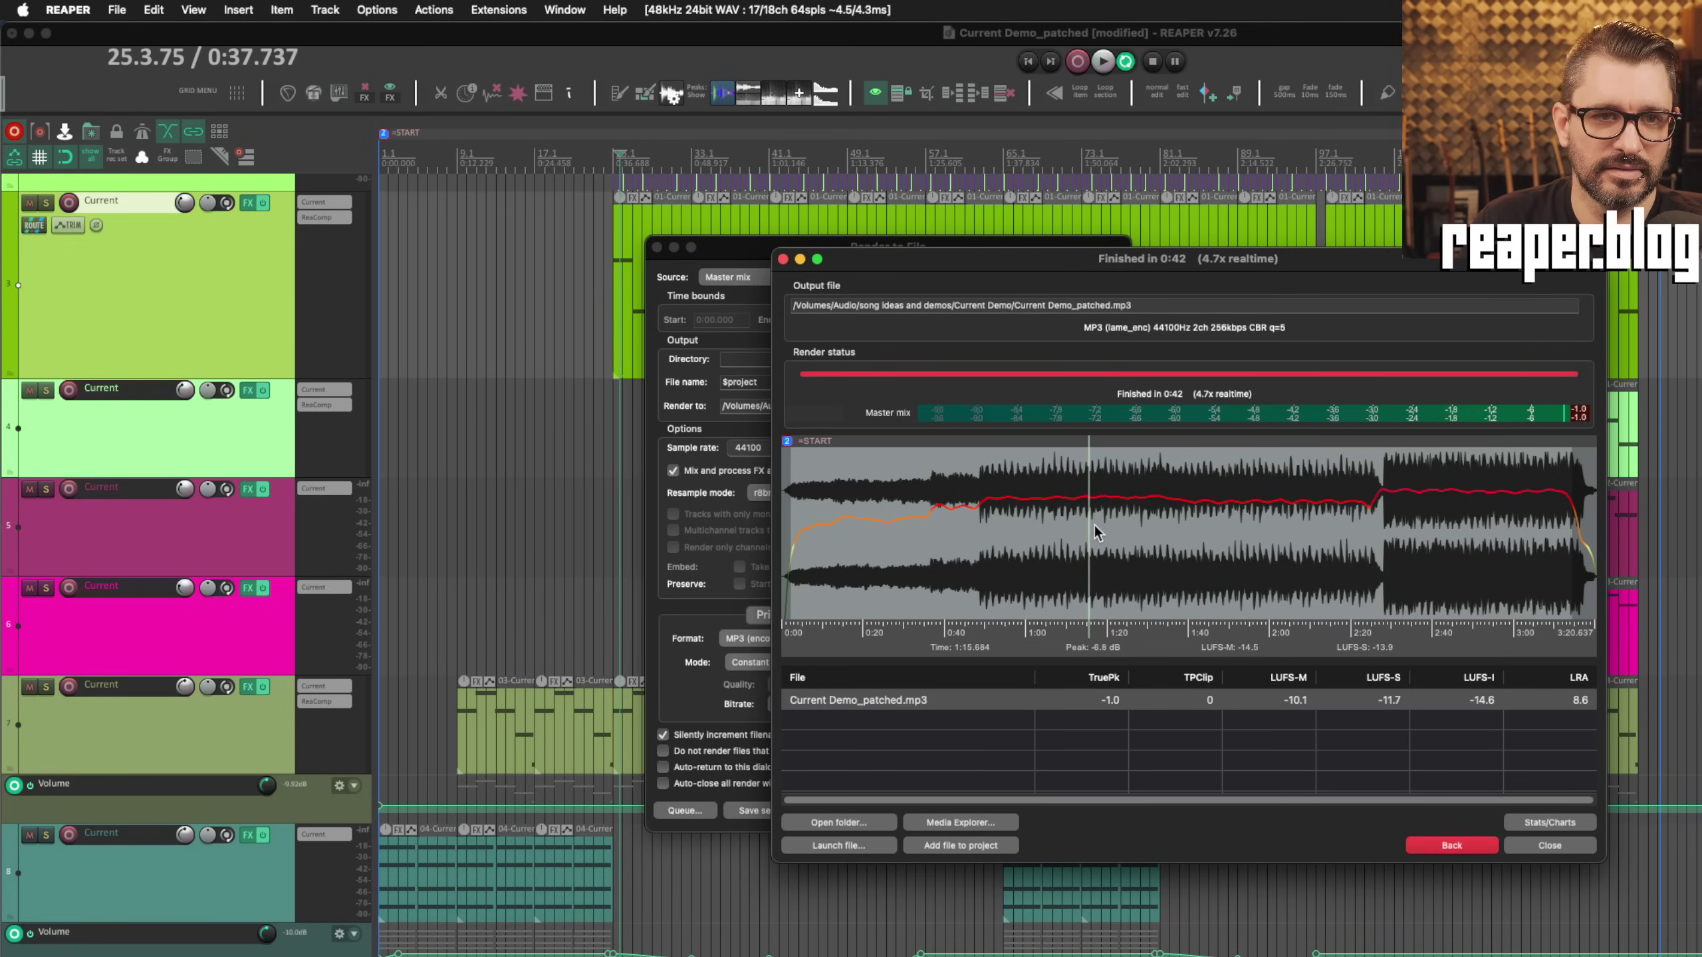
{"action": "left_click", "coordinate": [1197, 523]}
{"action": "right_click", "coordinate": [1139, 514]}
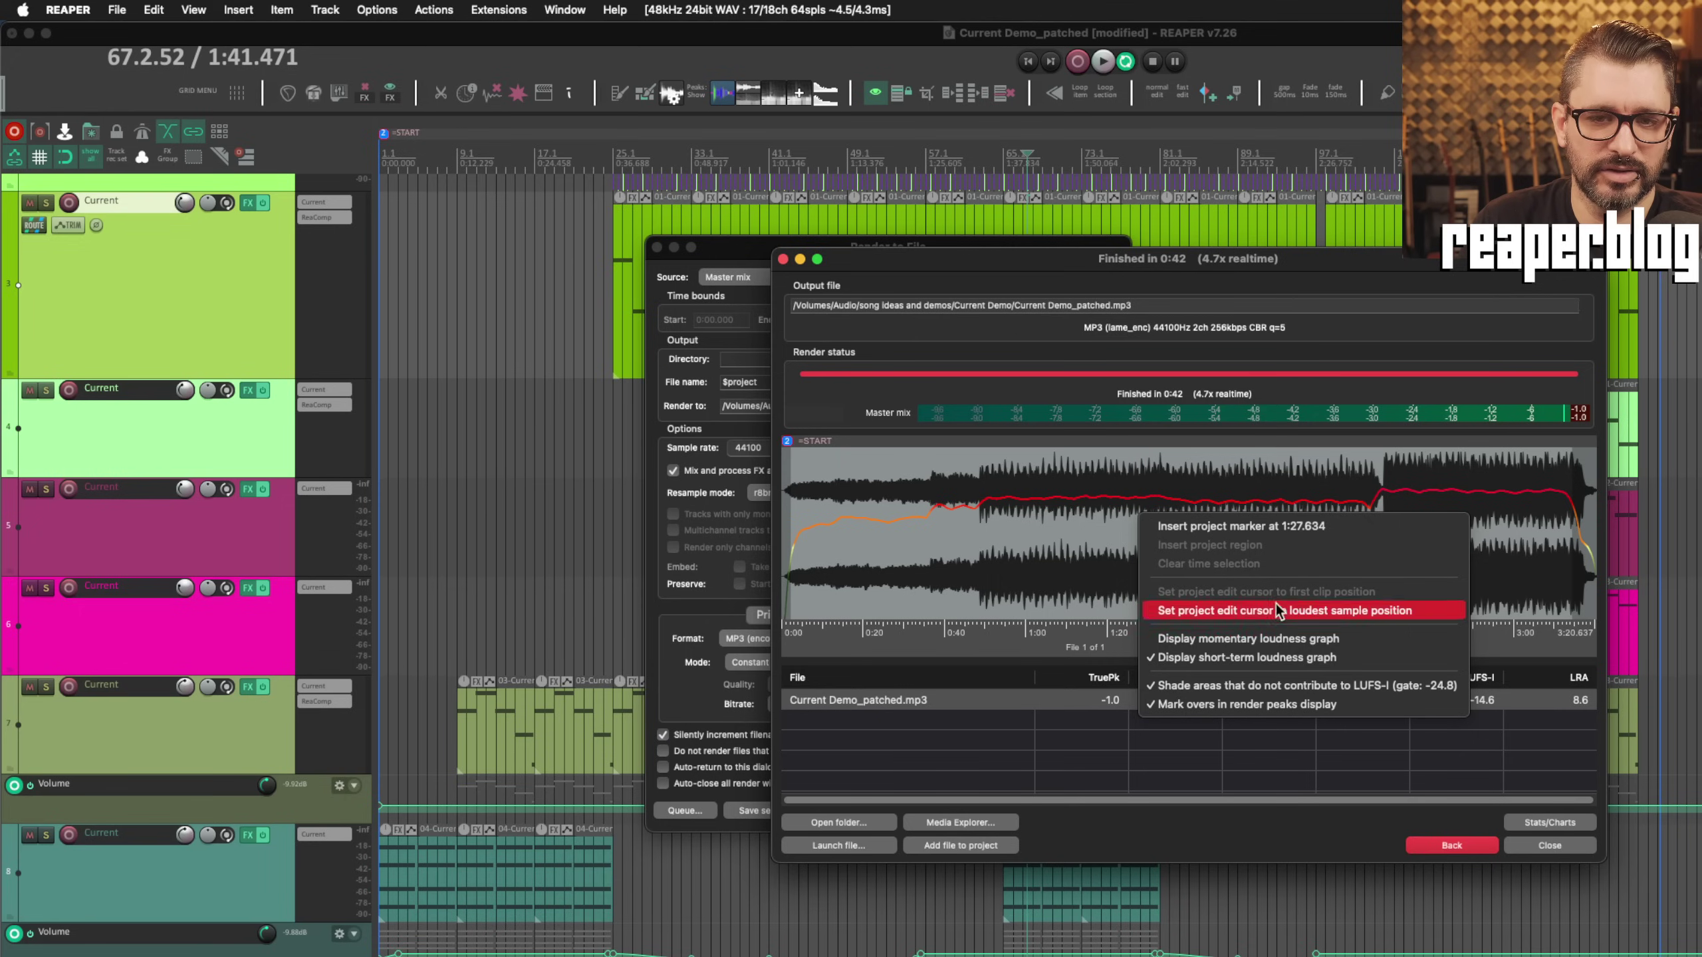
{"action": "left_click", "coordinate": [1259, 527]}
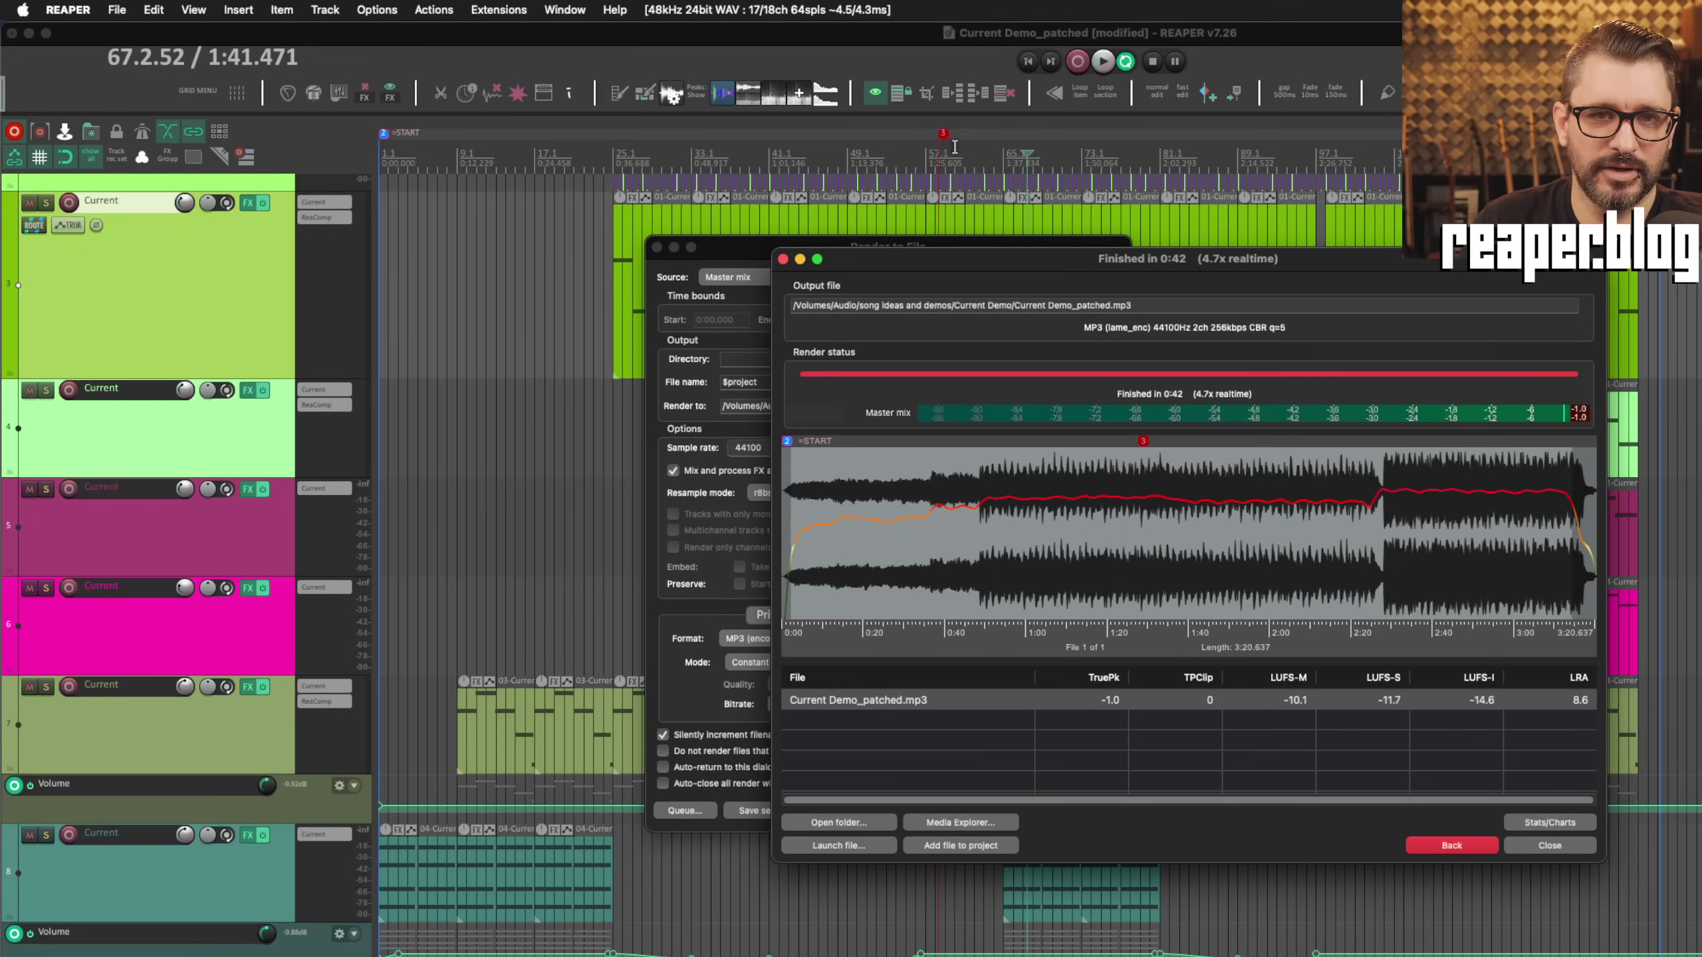
{"action": "right_click", "coordinate": [1184, 482]}
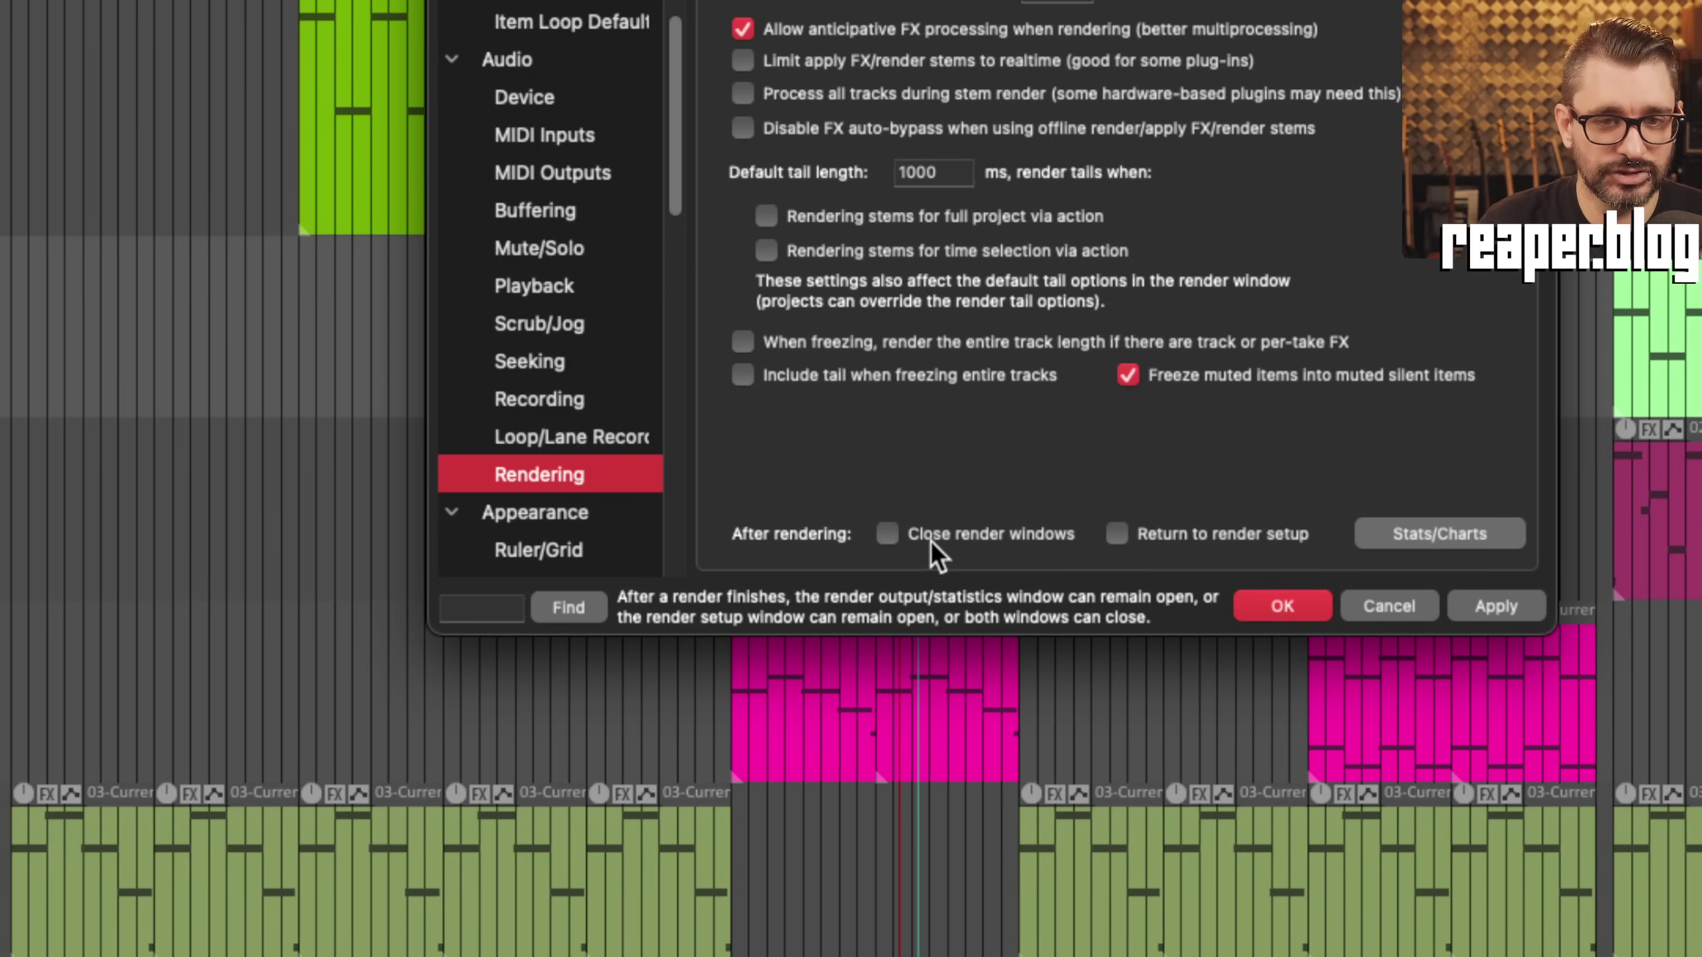
Step: Uncheck 'Close render windows' under After rendering in Preferences
{"action": "left_click", "coordinate": [886, 534]}
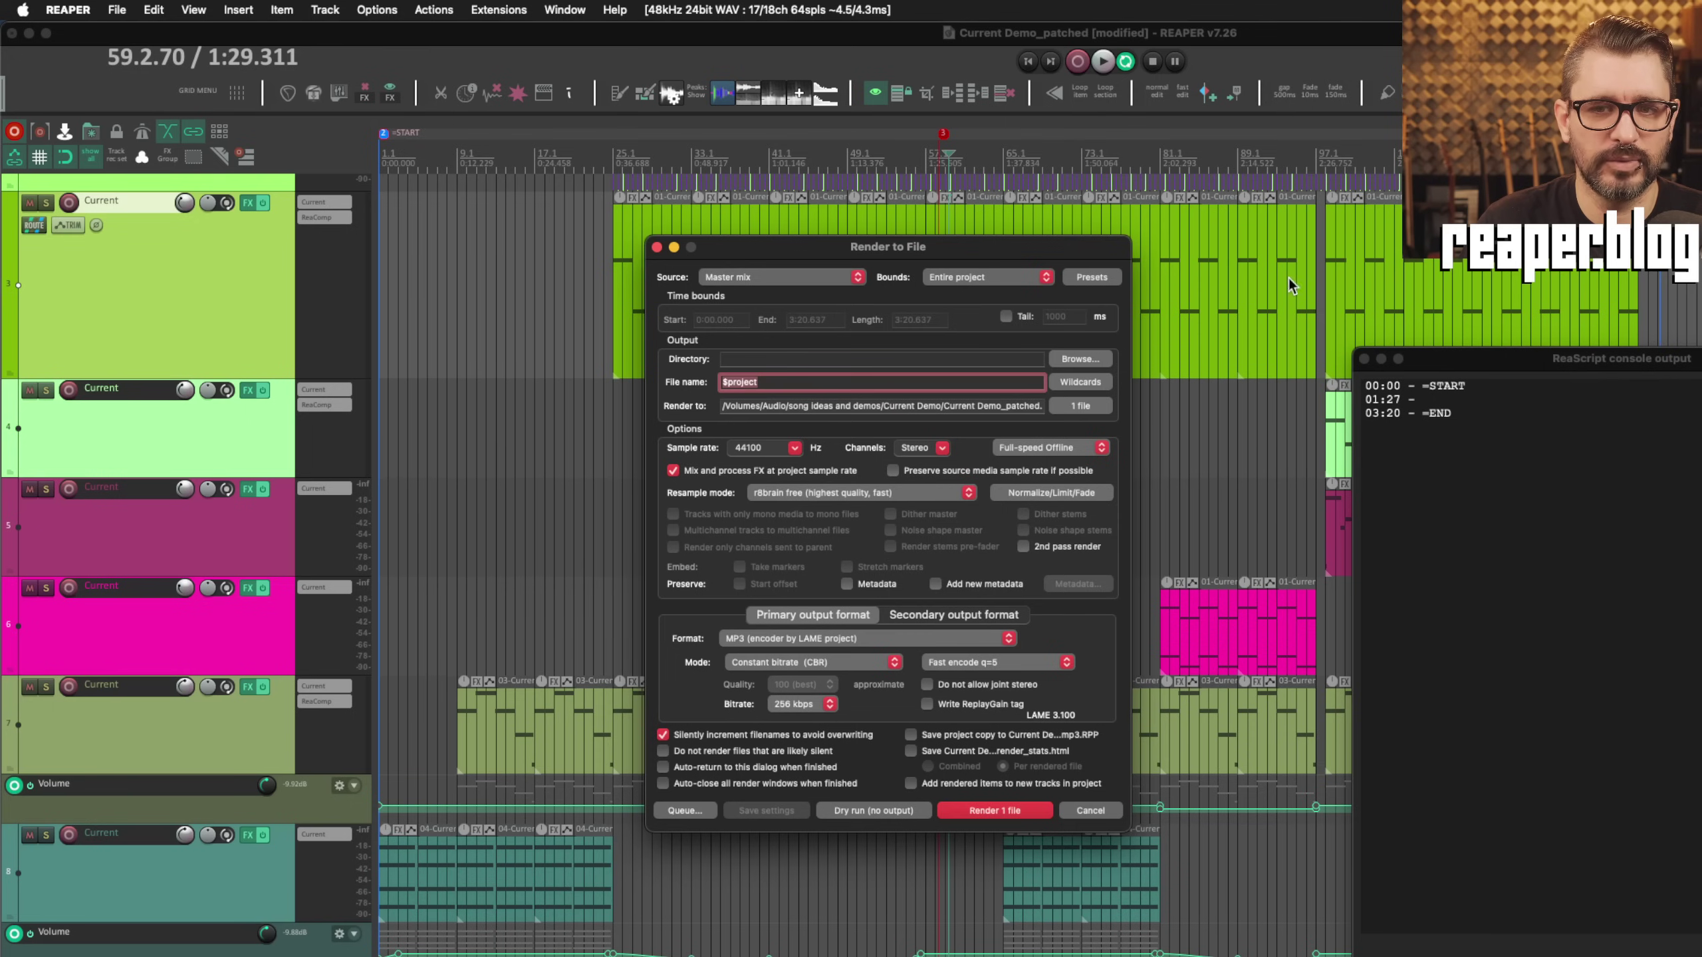
Step: Add a dash after $project in the file name and browse the Position/Length wildcards
{"action": "type", "text": "-"}
{"action": "left_click", "coordinate": [1092, 383]}
{"action": "mouse_move", "coordinate": [1110, 462]}
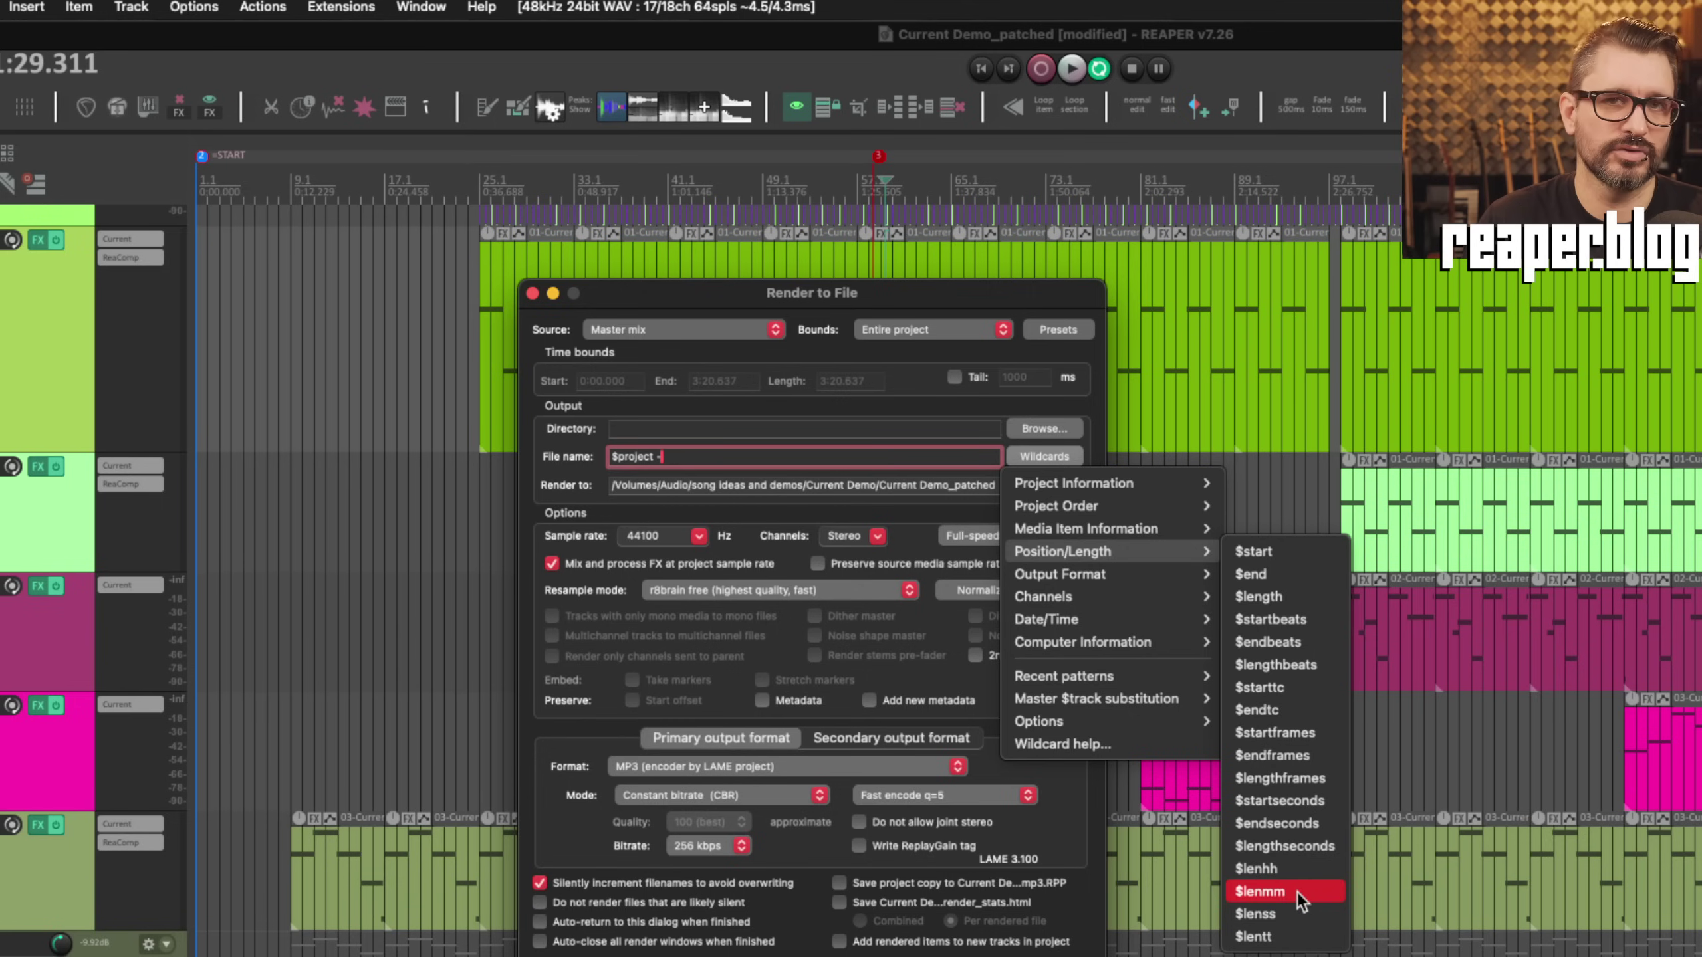
Step: Append the $length wildcard, then try $lenhh, previewing the output path each time
{"action": "left_click", "coordinate": [1286, 603]}
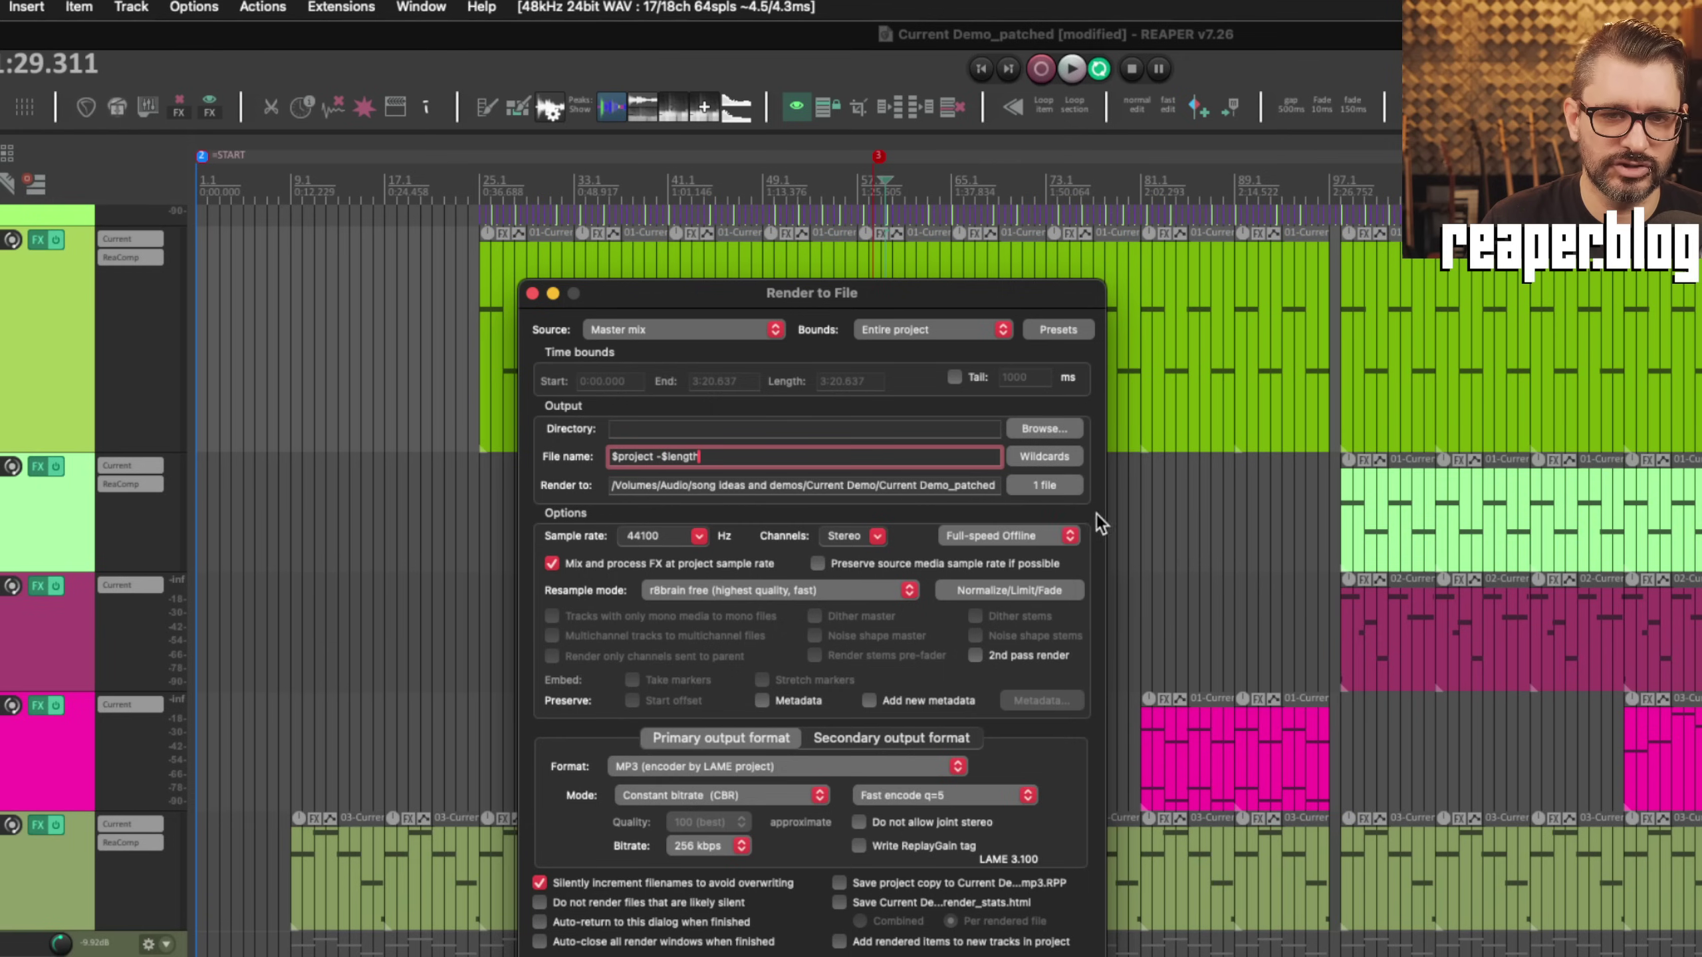
{"action": "left_click", "coordinate": [1057, 484]}
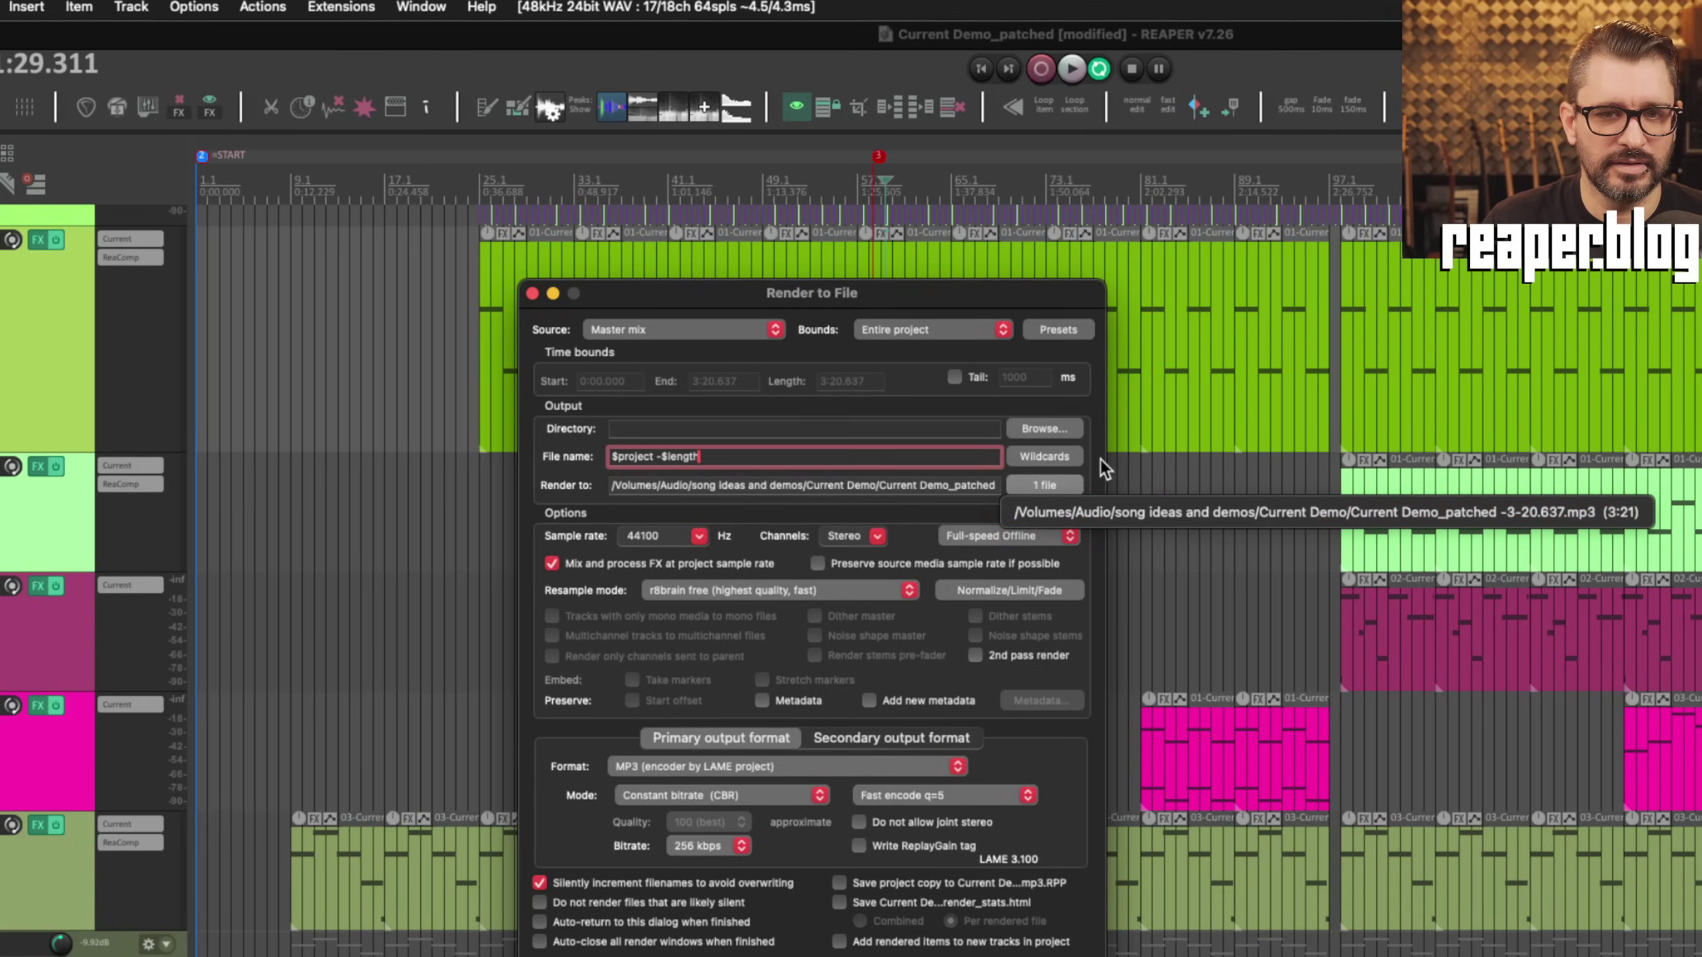
{"action": "left_click", "coordinate": [884, 455]}
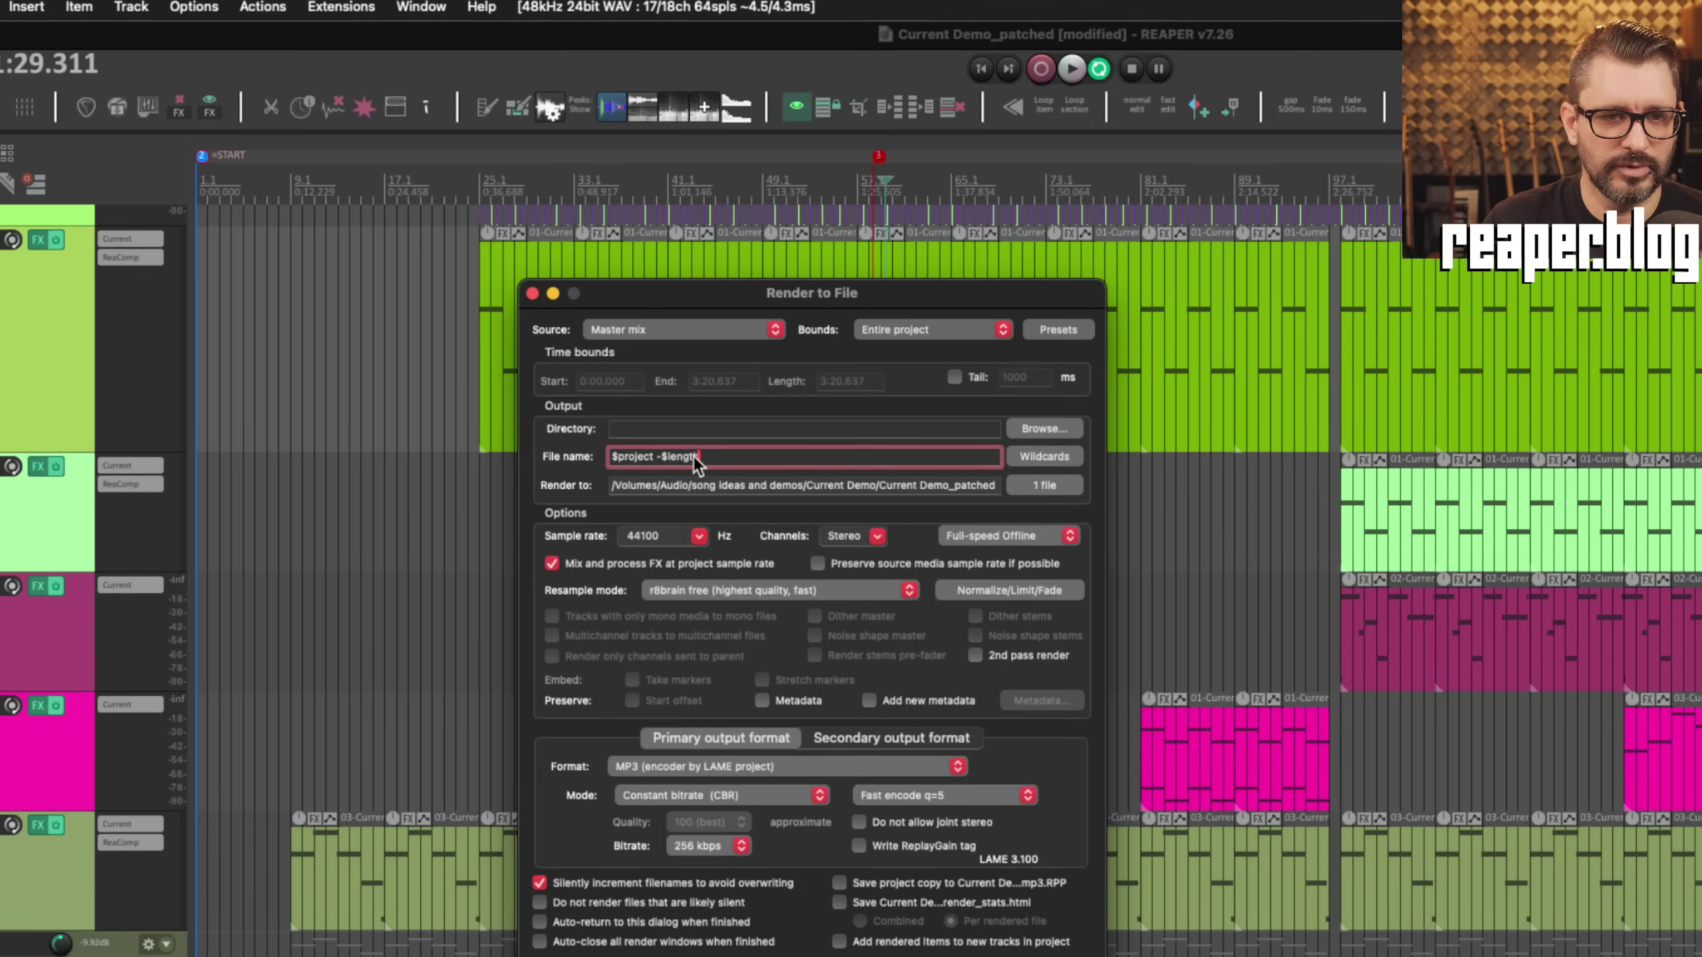
{"action": "key", "text": "BackSpace"}
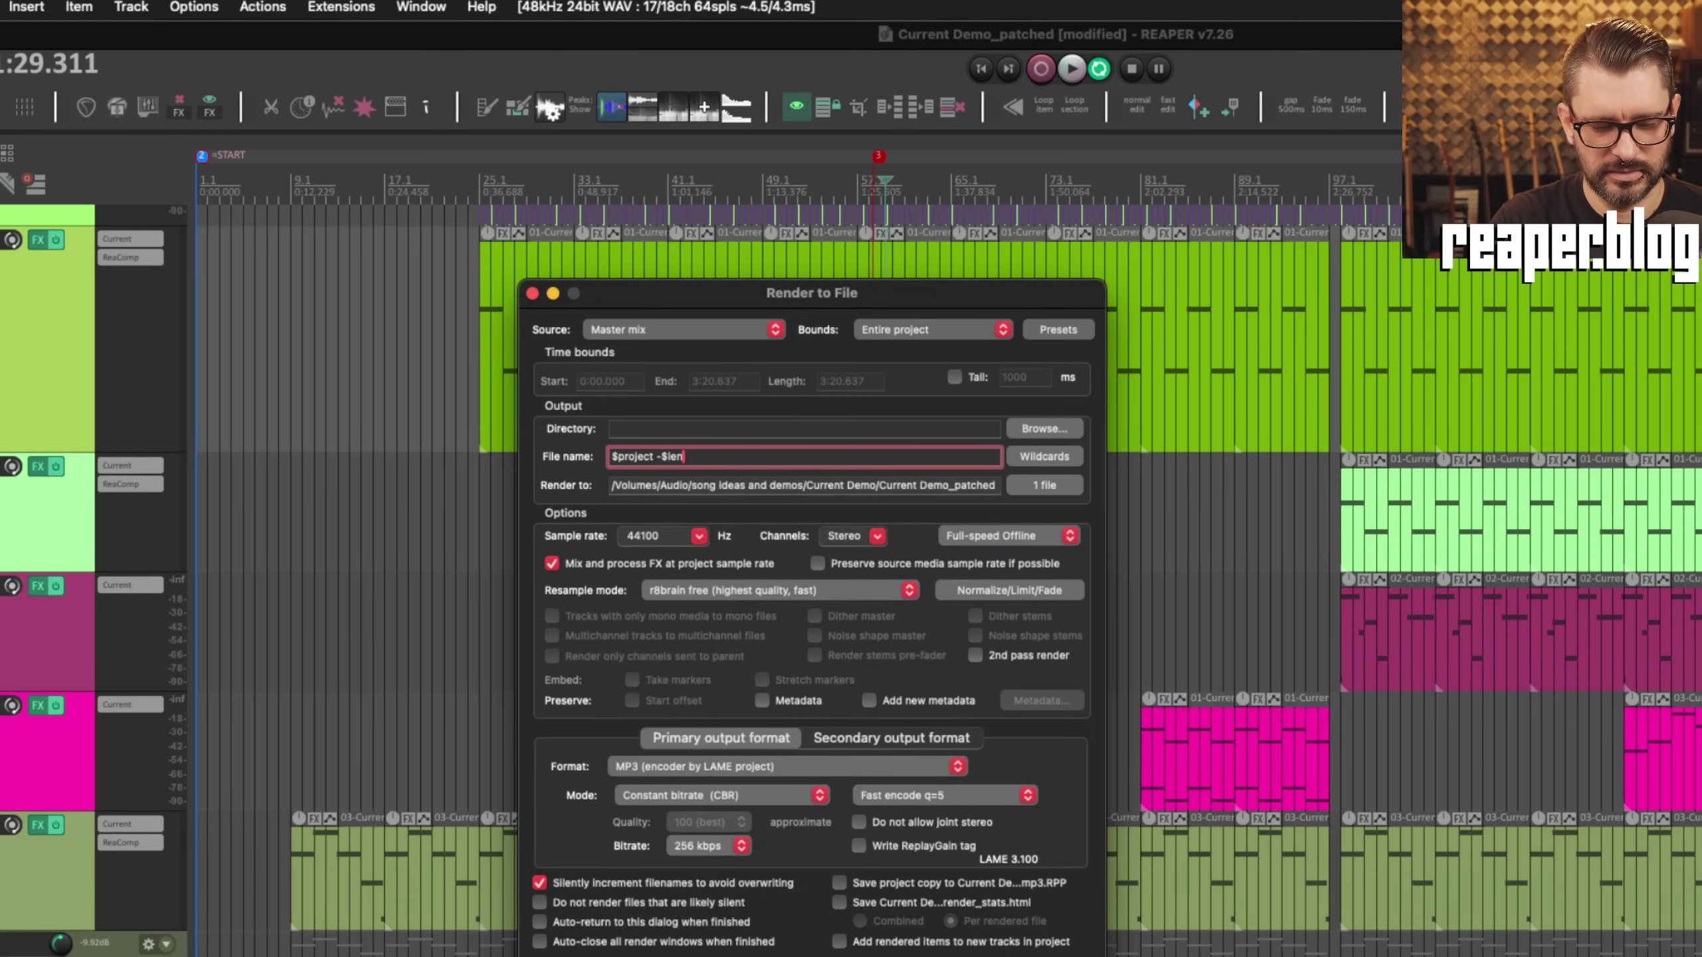
{"action": "type", "text": "hh"}
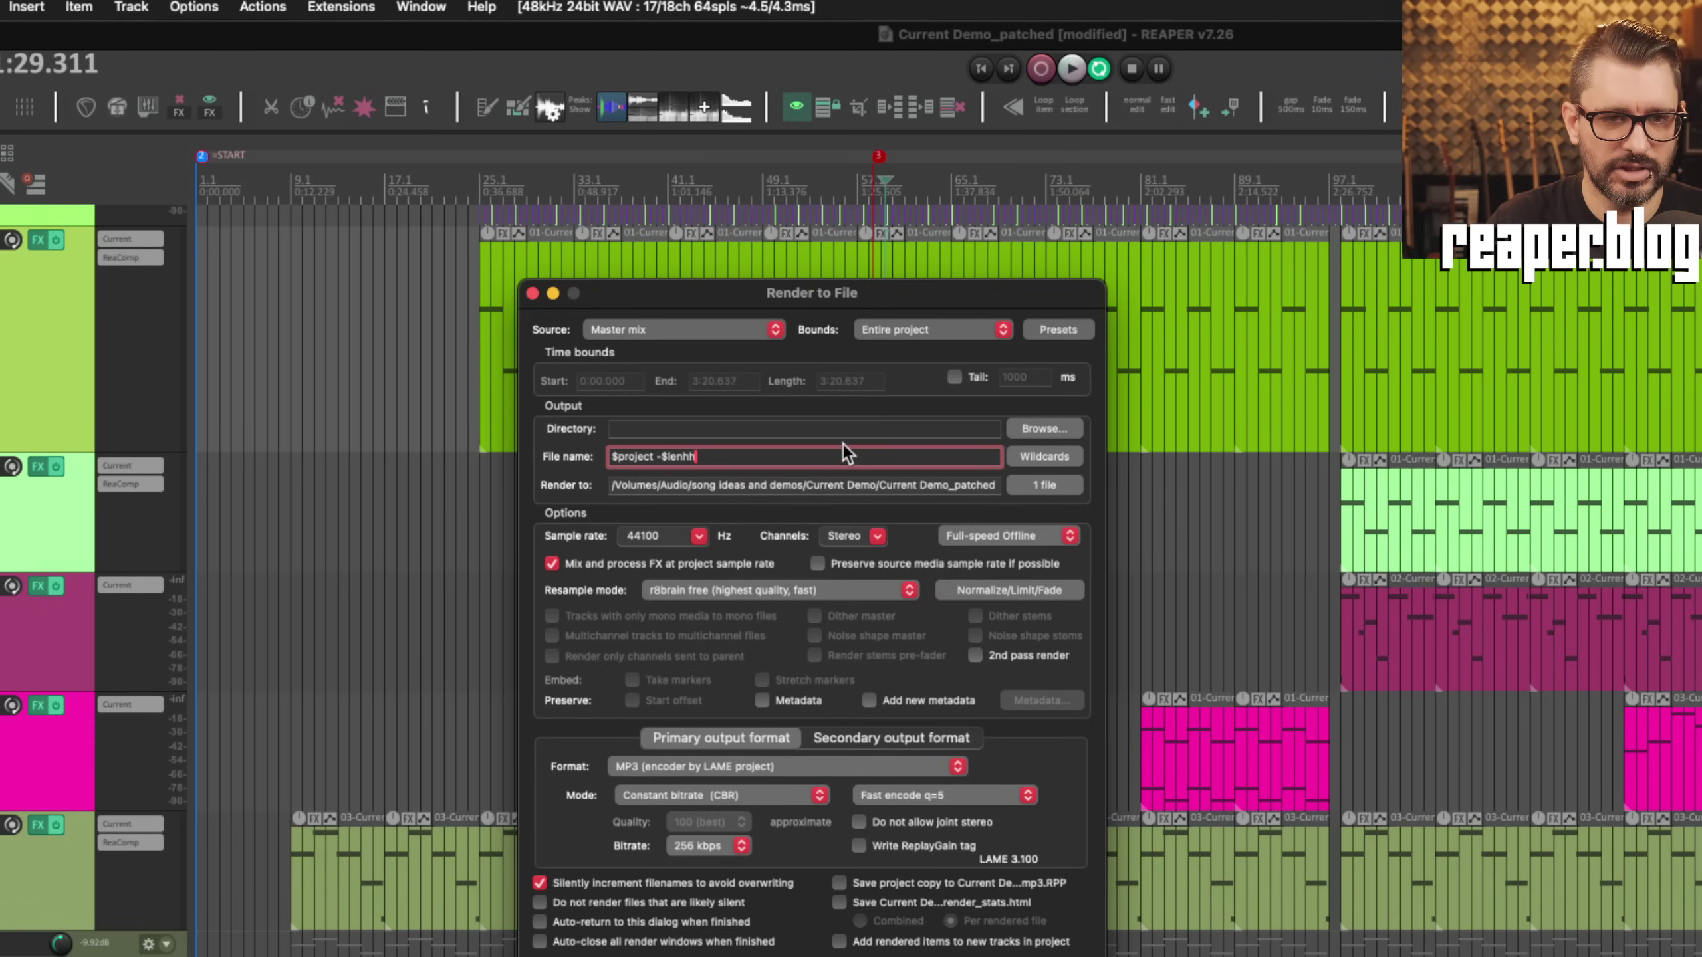
{"action": "left_click", "coordinate": [1074, 481]}
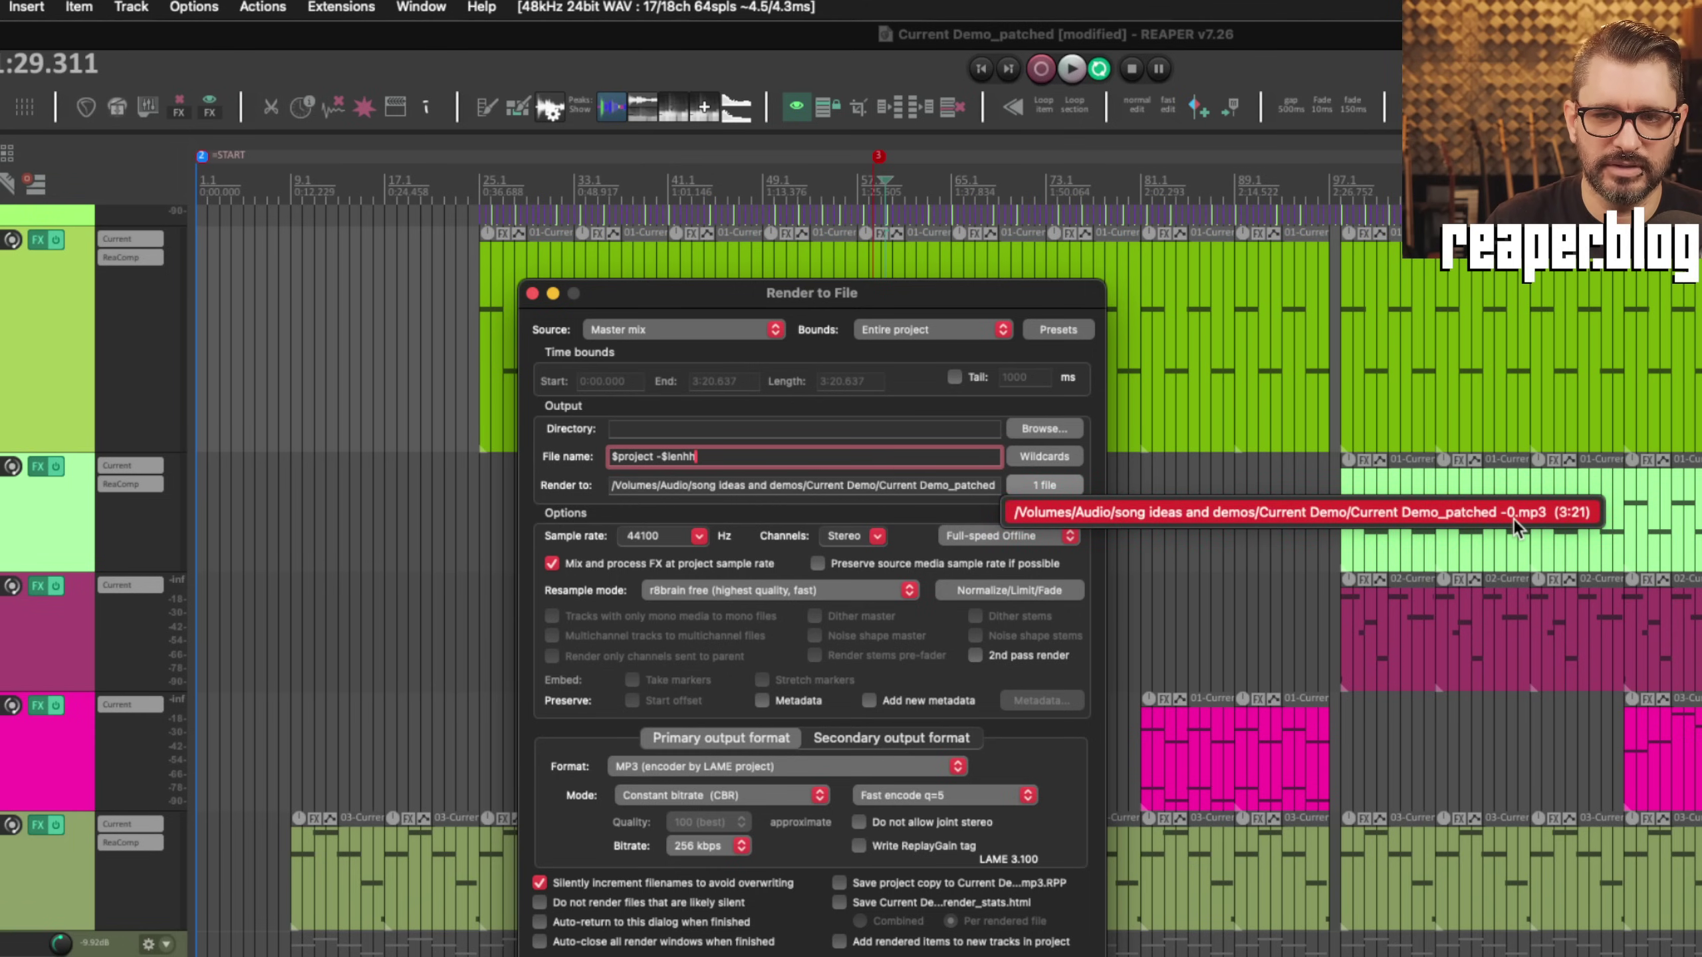
{"action": "left_click", "coordinate": [800, 453]}
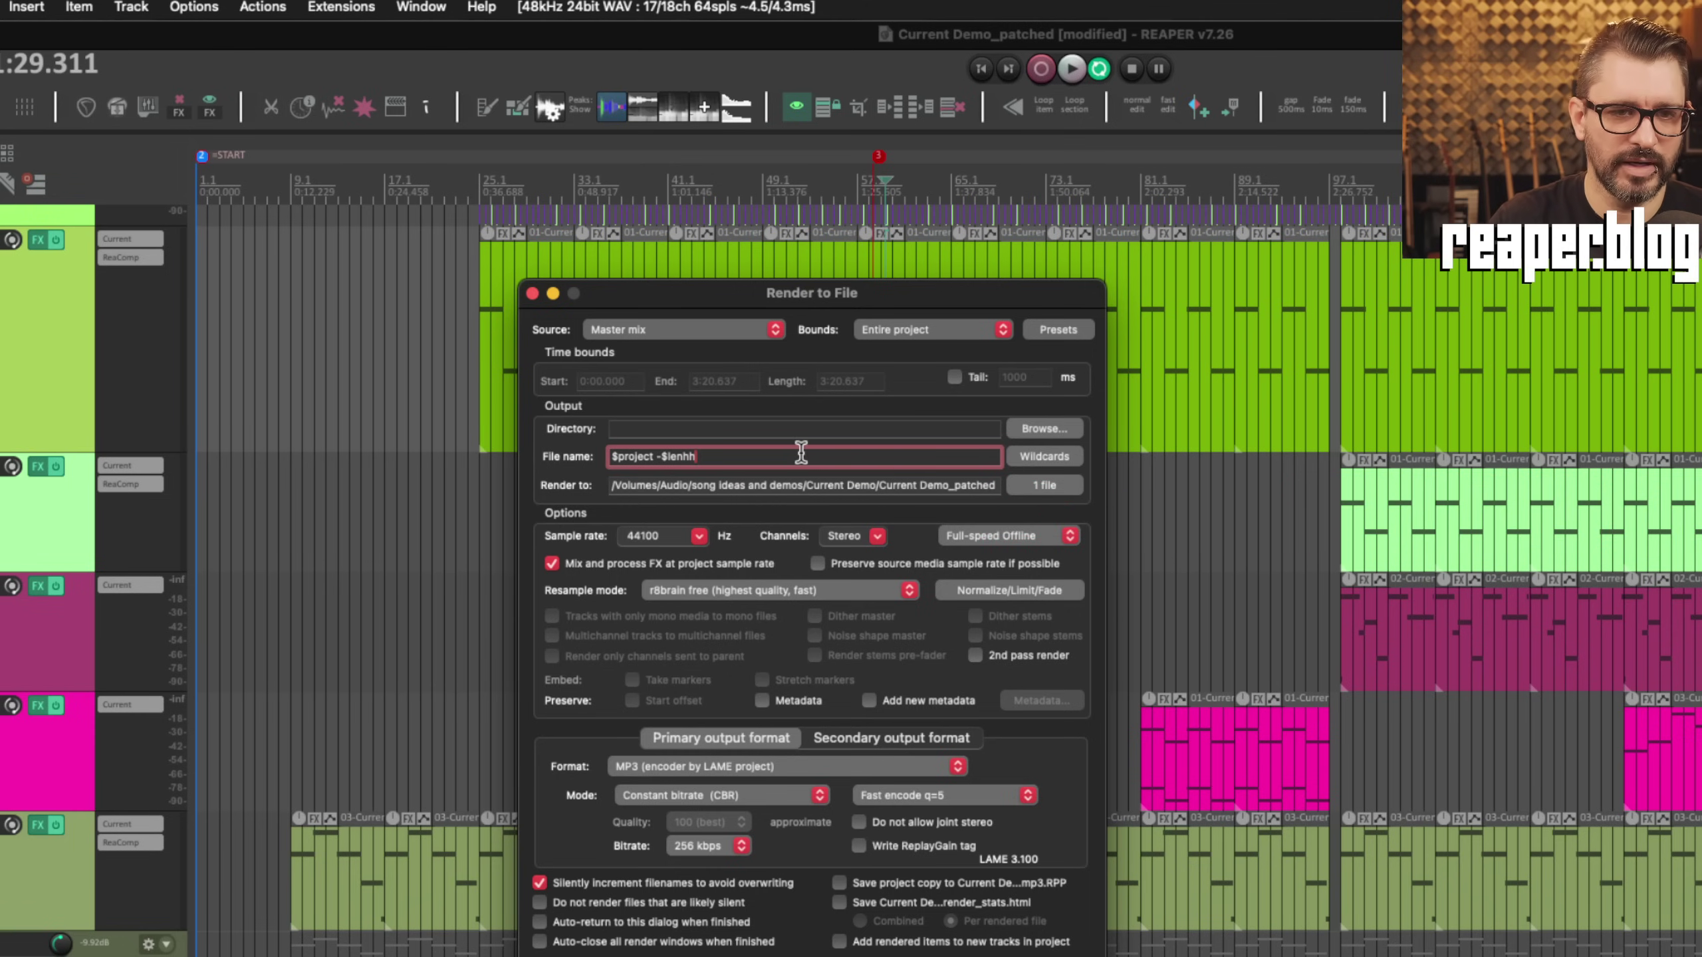
Step: Change the wildcard to $lenmm, then $lenmm.$lenss, so the preview ends in -3.20
{"action": "key", "text": "BackSpace"}
{"action": "key", "text": "BackSpace"}
{"action": "type", "text": "mm"}
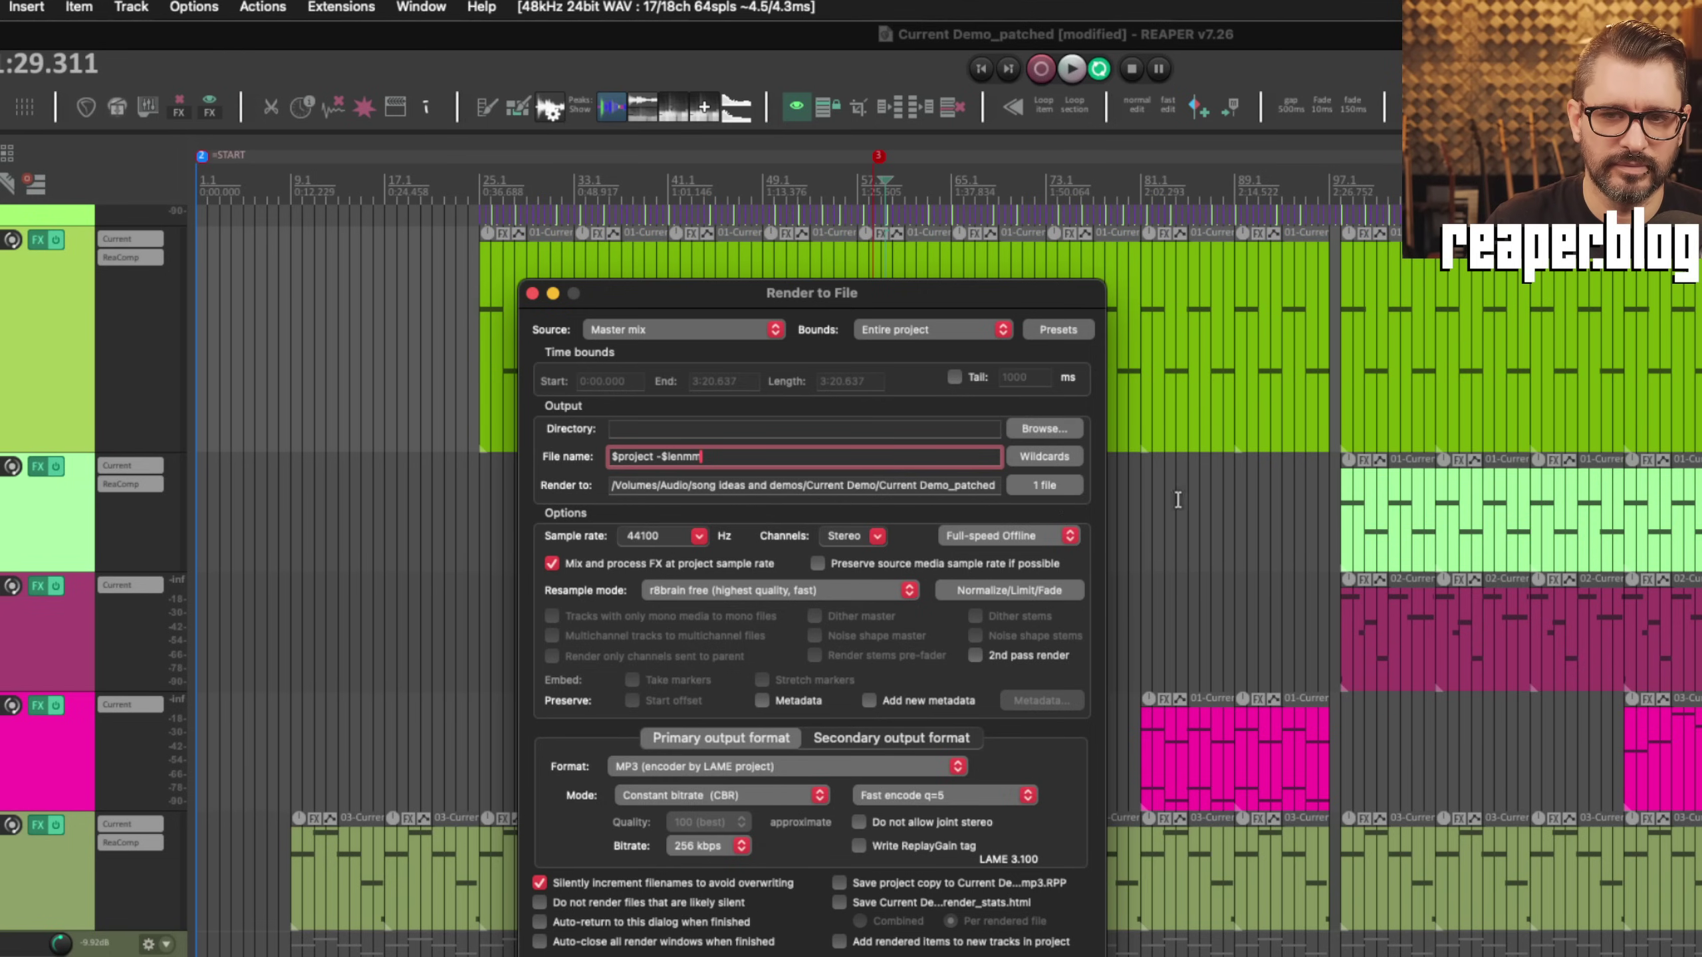
{"action": "left_click", "coordinate": [1045, 485]}
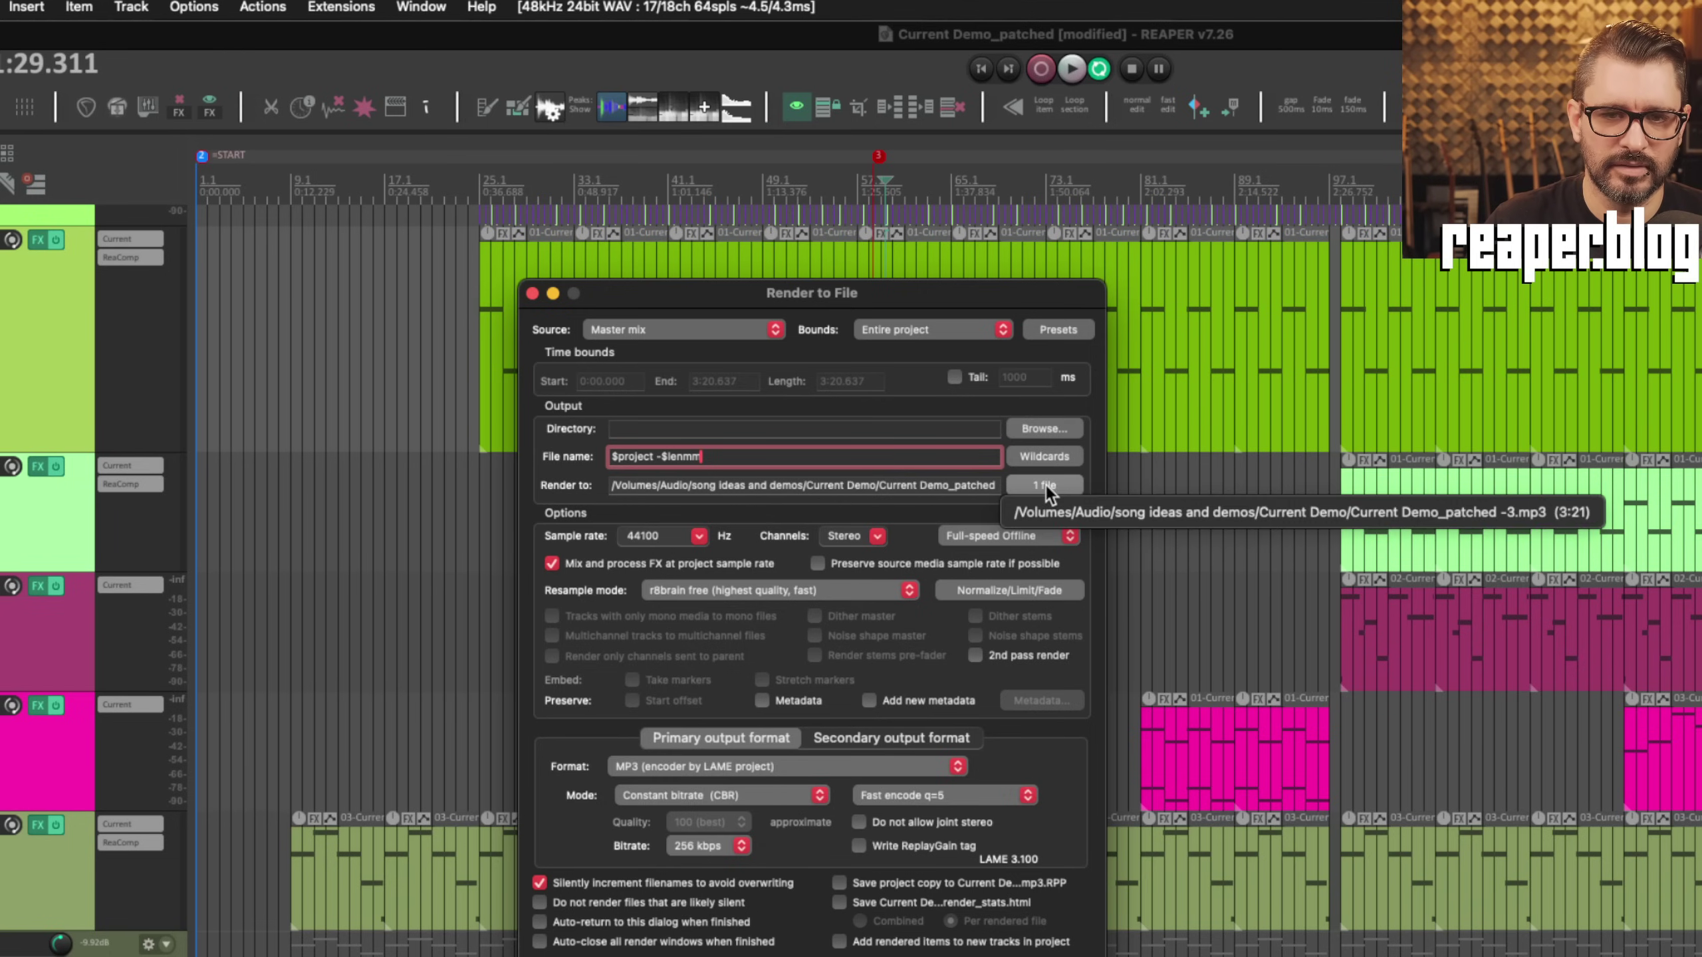
{"action": "left_click", "coordinate": [914, 455]}
{"action": "type", "text": "."}
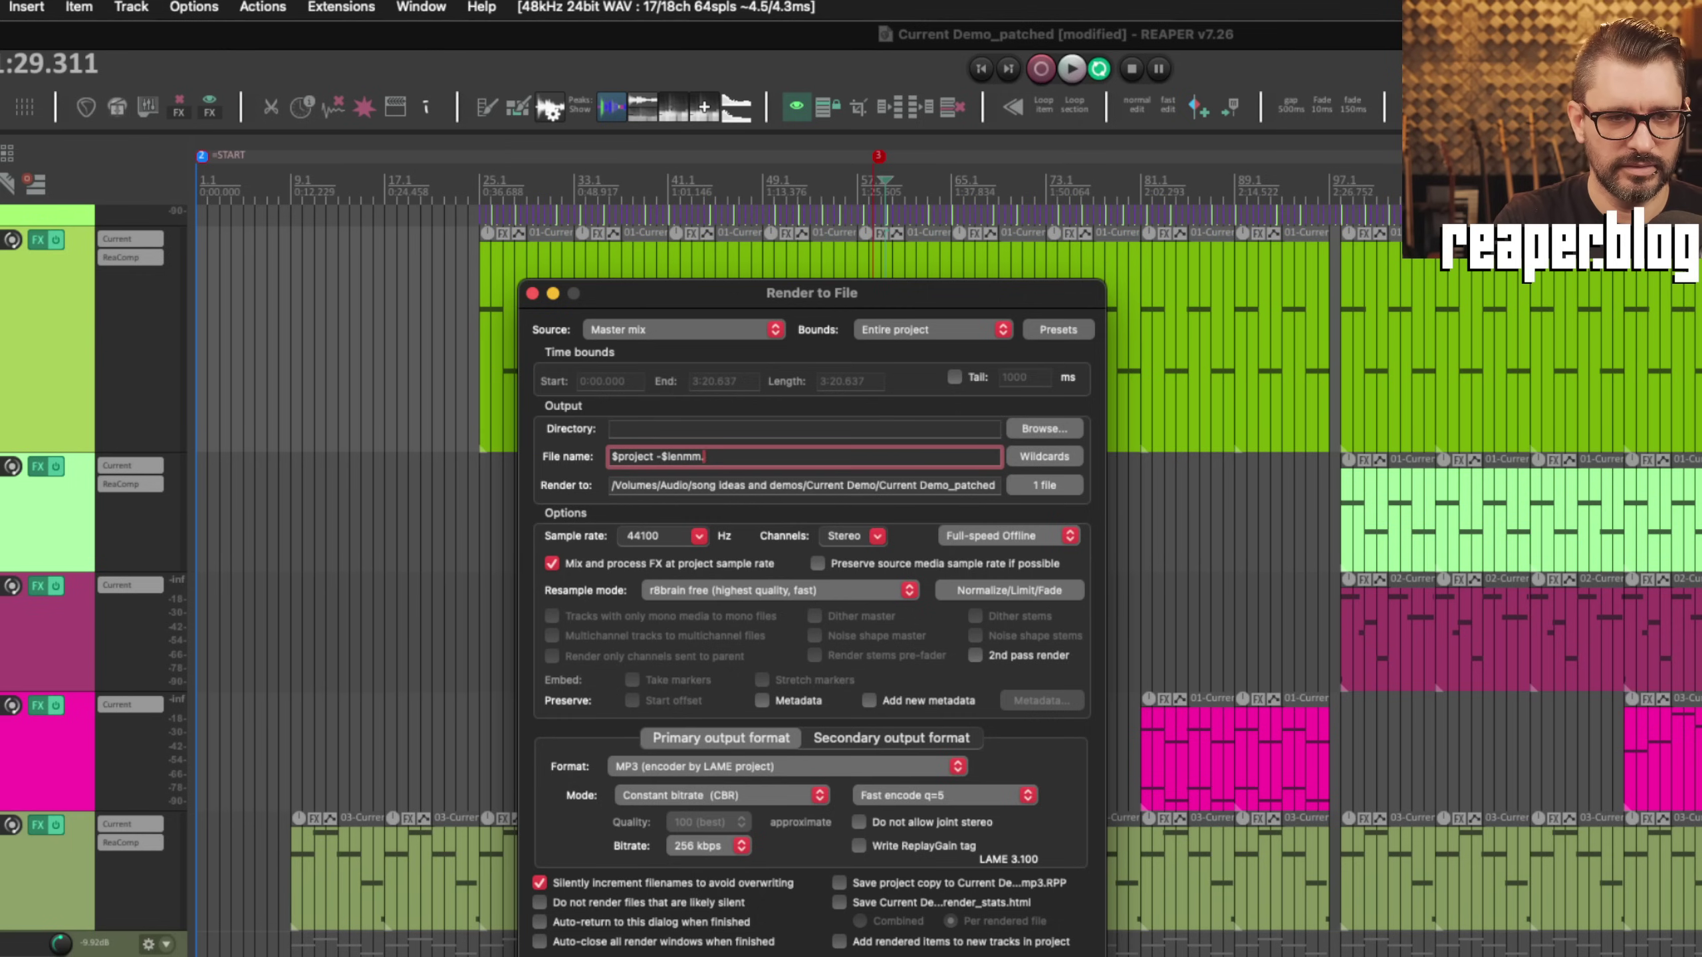
{"action": "type", "text": "$len"}
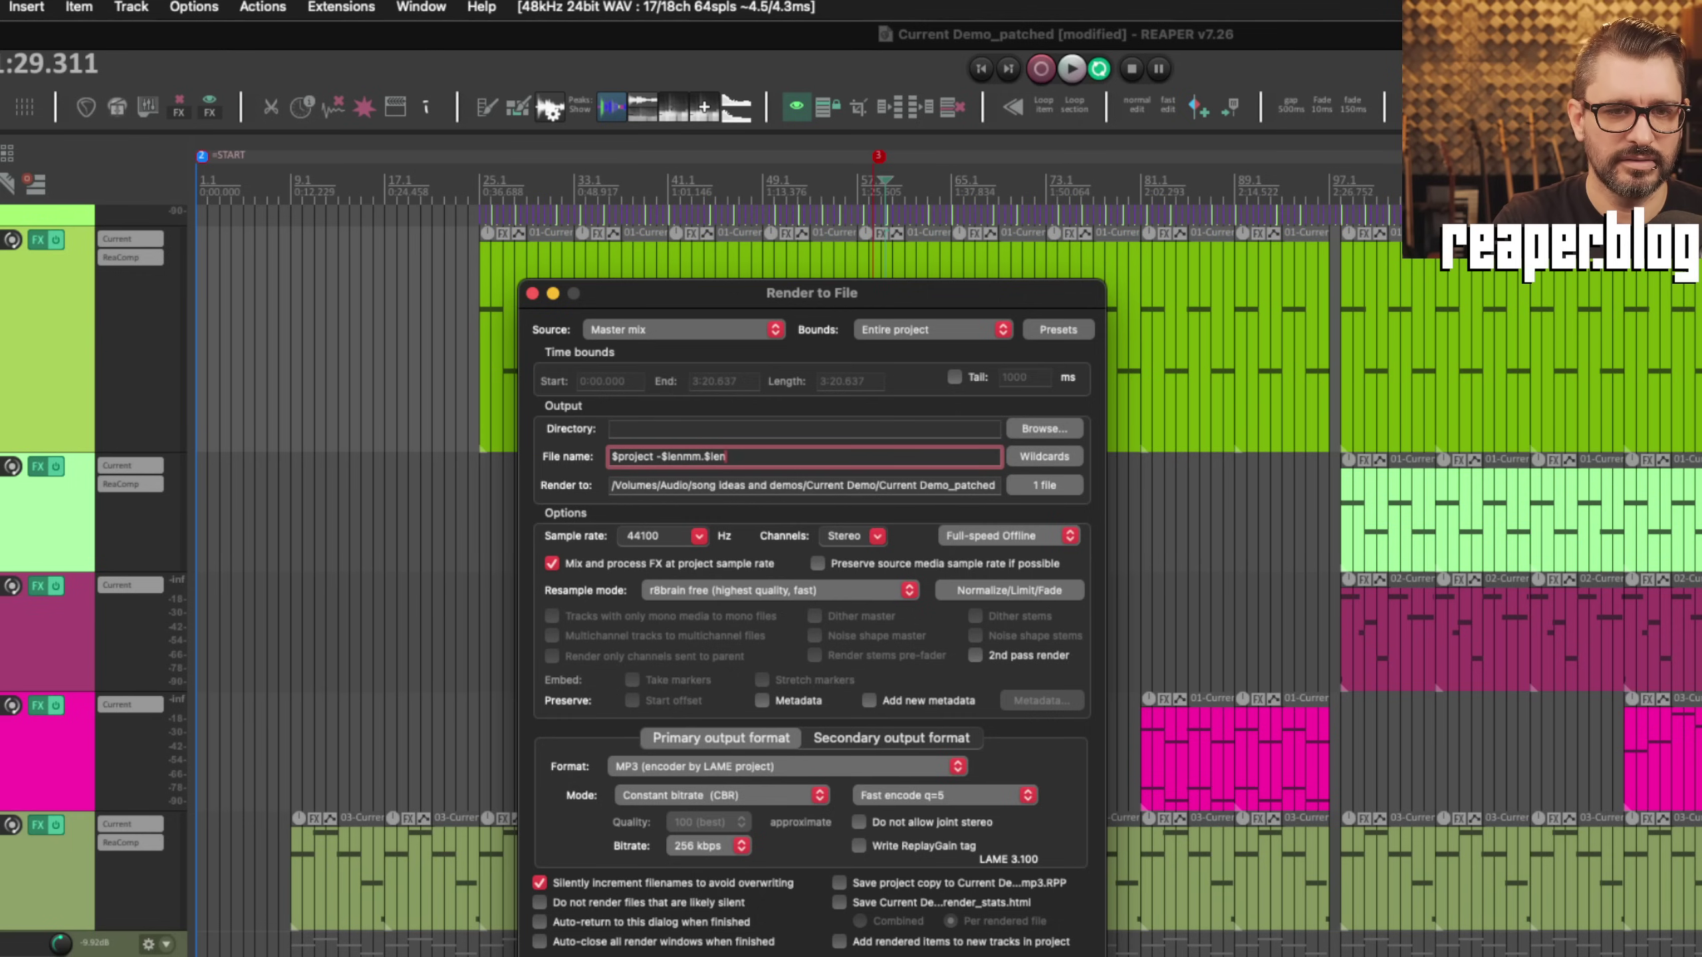
{"action": "type", "text": "ss"}
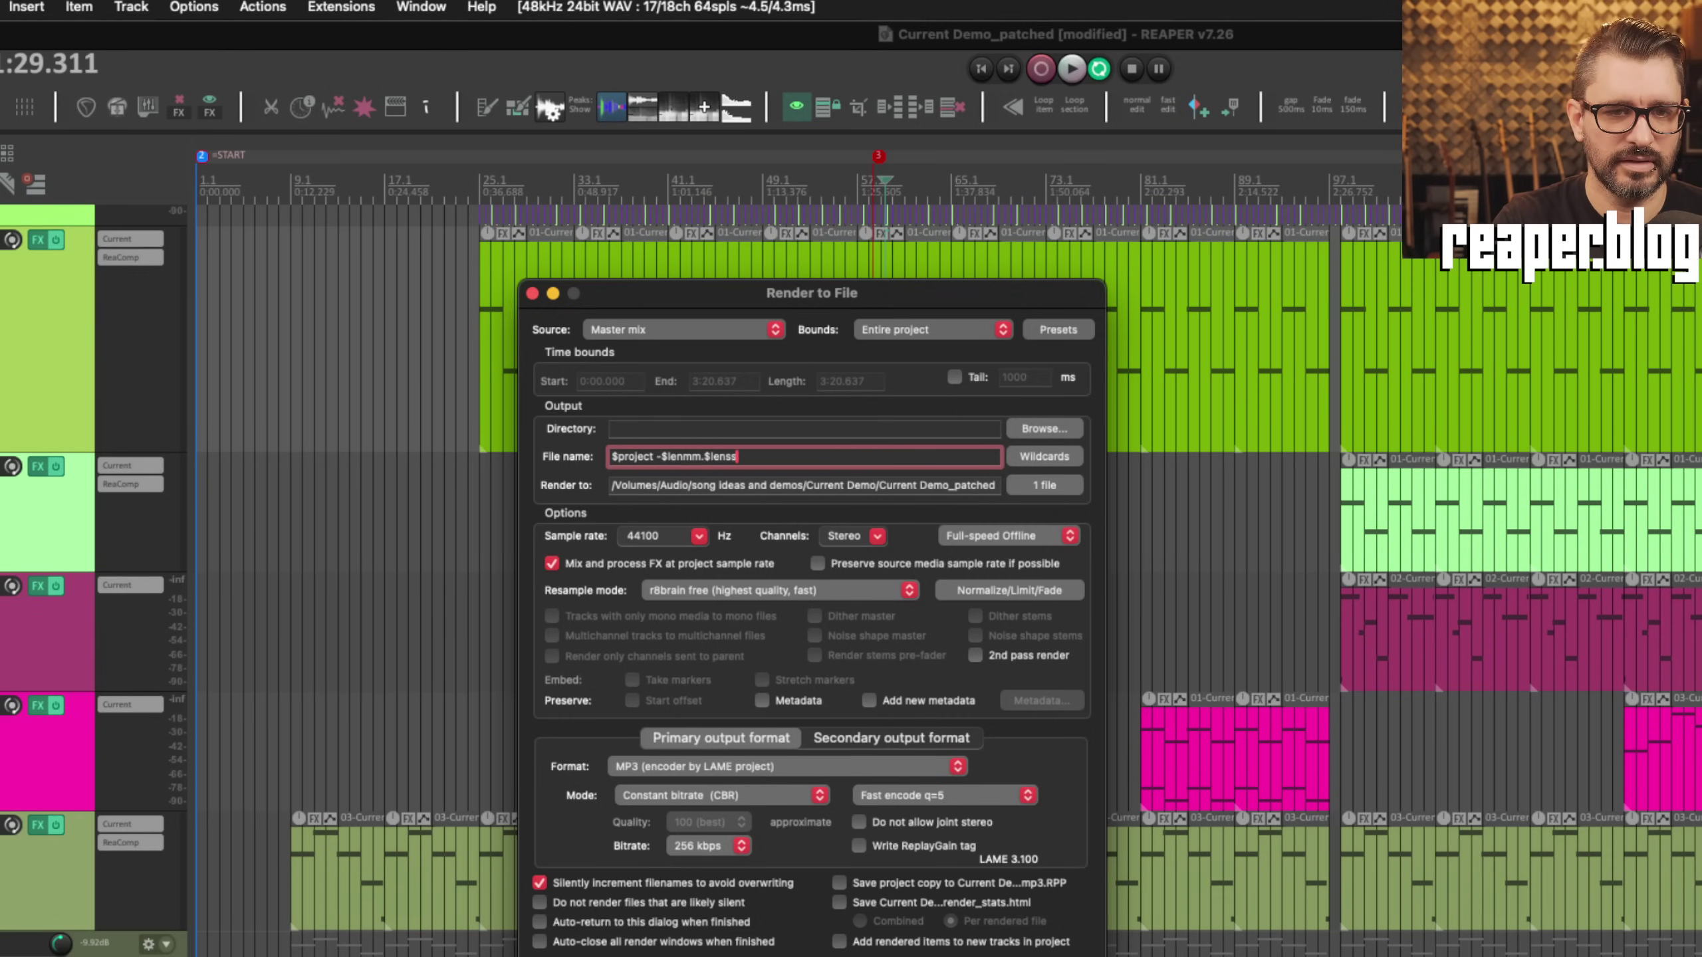
{"action": "left_click", "coordinate": [1043, 488]}
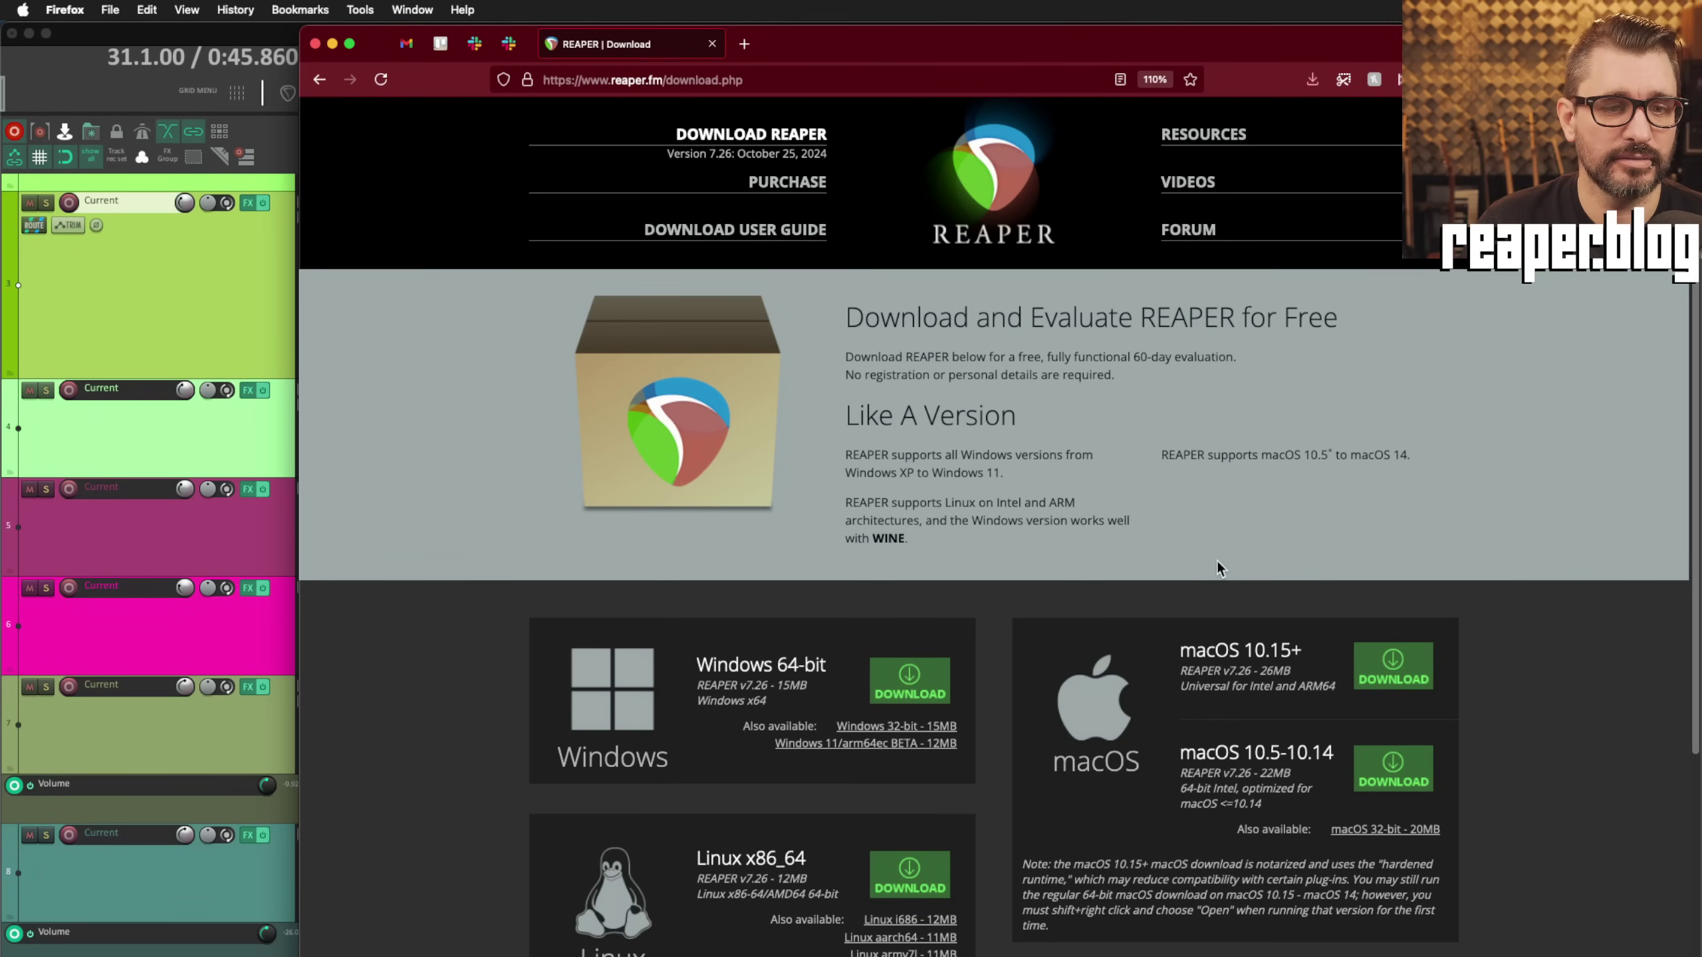
{"action": "scroll", "coordinate": [1216, 564], "scroll_direction": "down", "scroll_amount": 5}
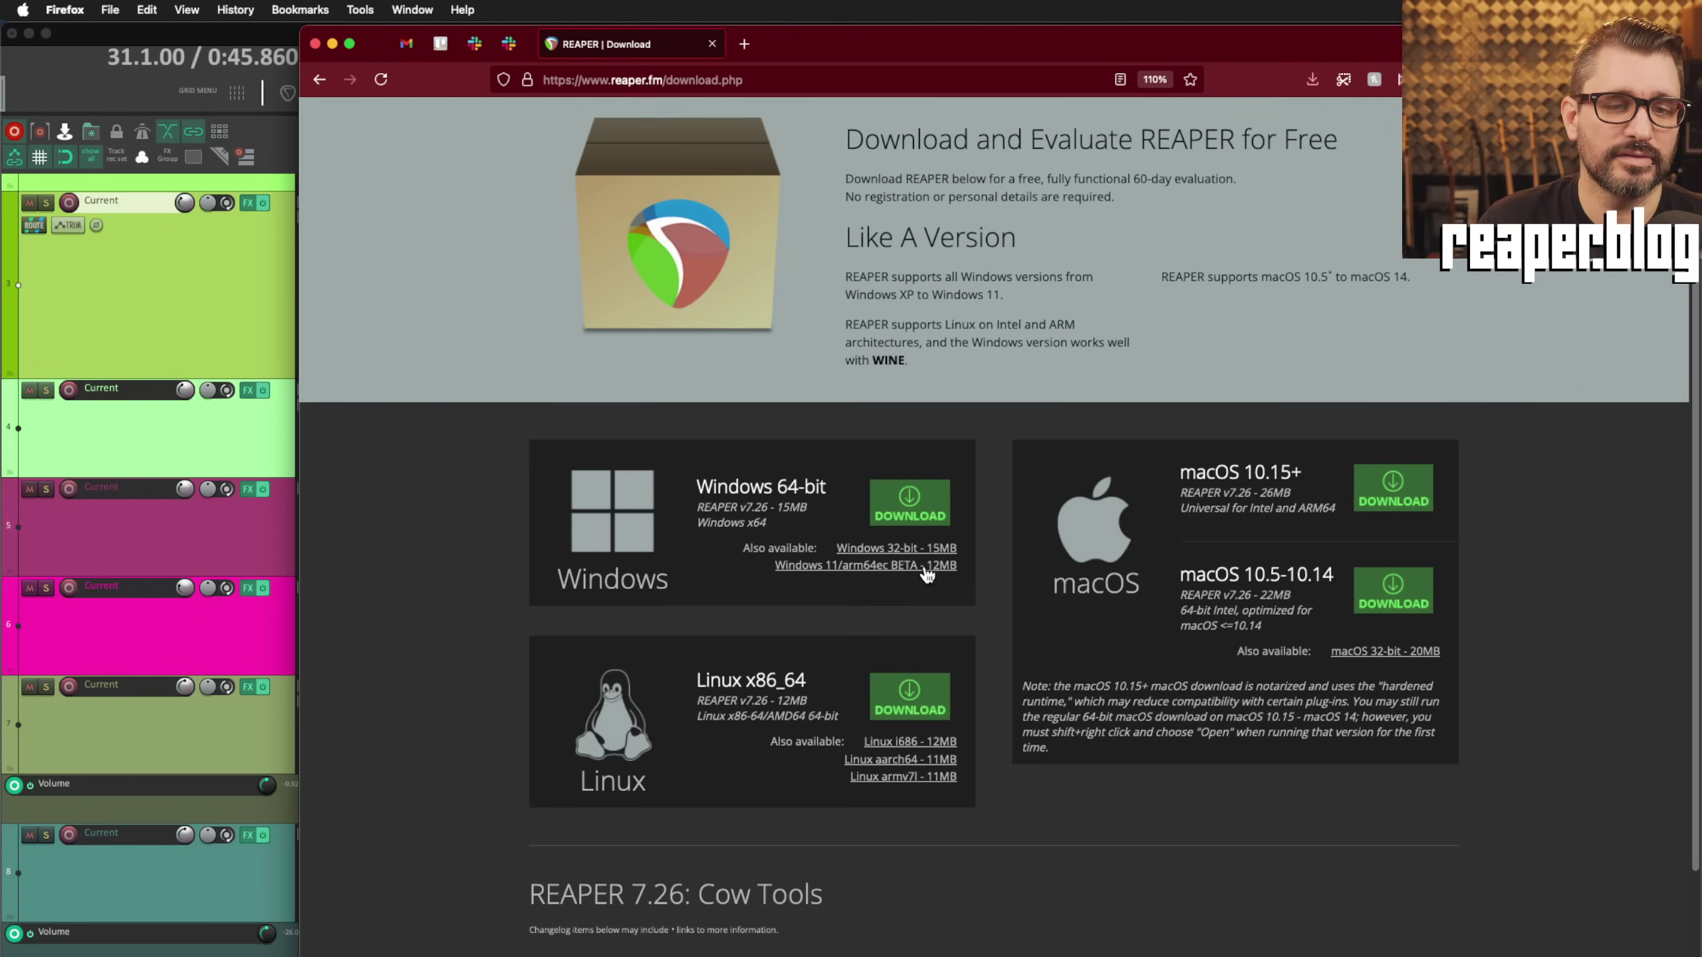
{"action": "scroll", "coordinate": [950, 559], "scroll_direction": "down", "scroll_amount": 2}
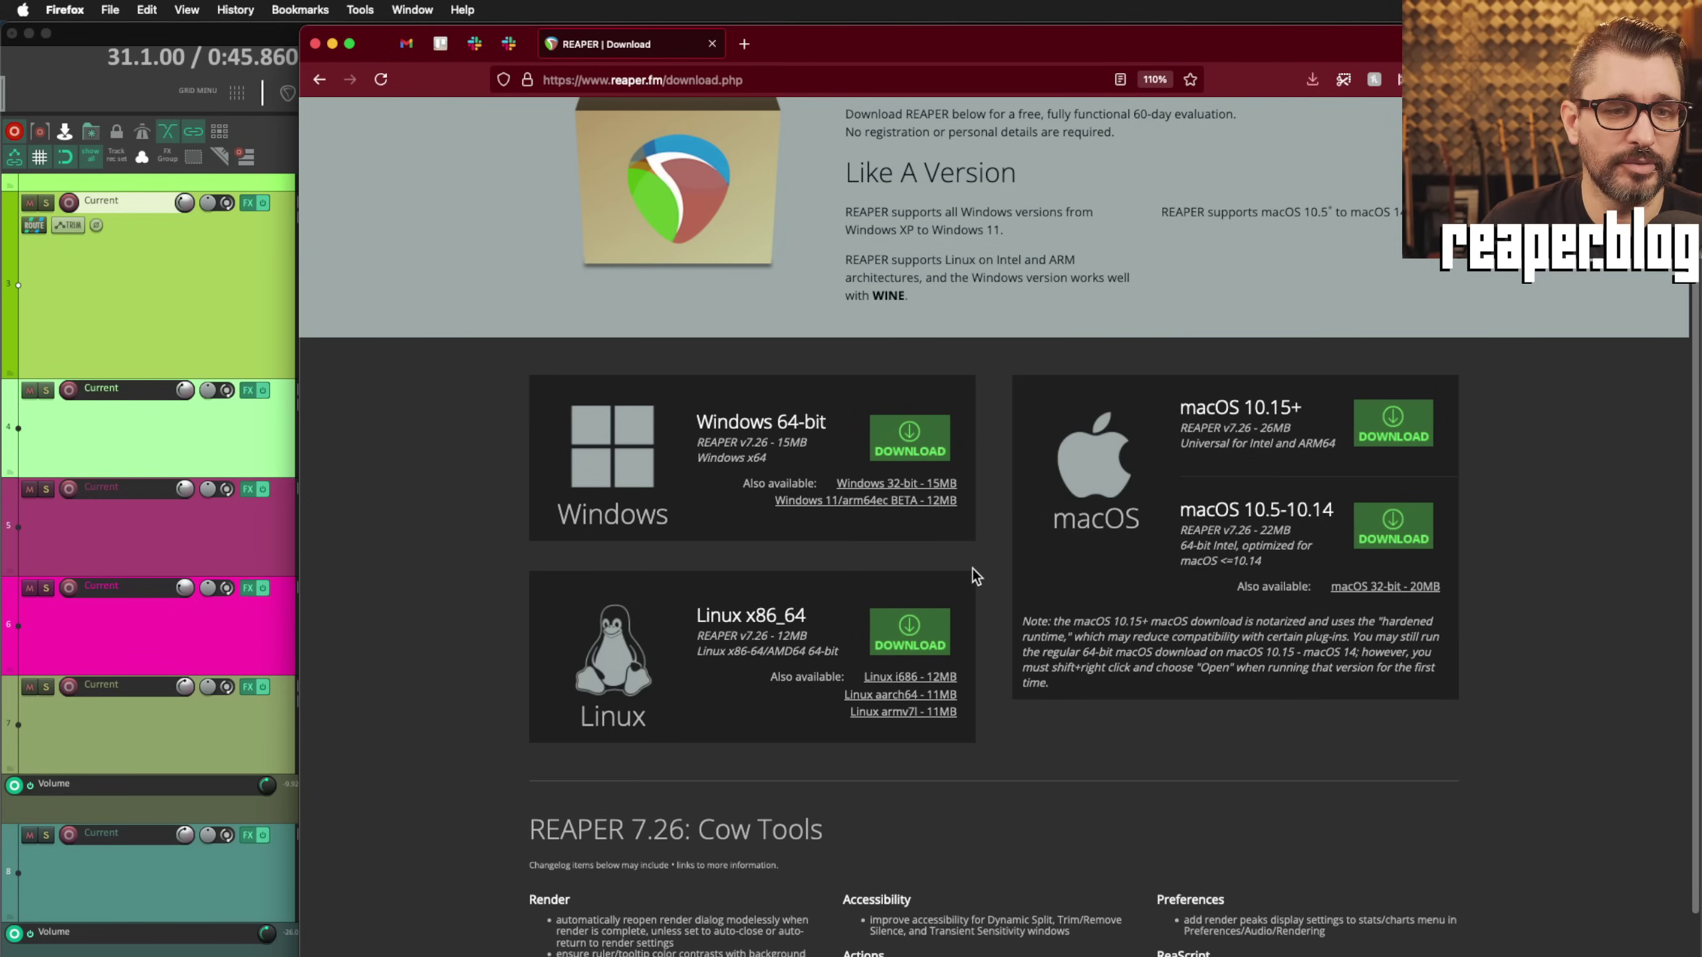
{"action": "scroll", "coordinate": [974, 569], "scroll_direction": "up", "scroll_amount": 7}
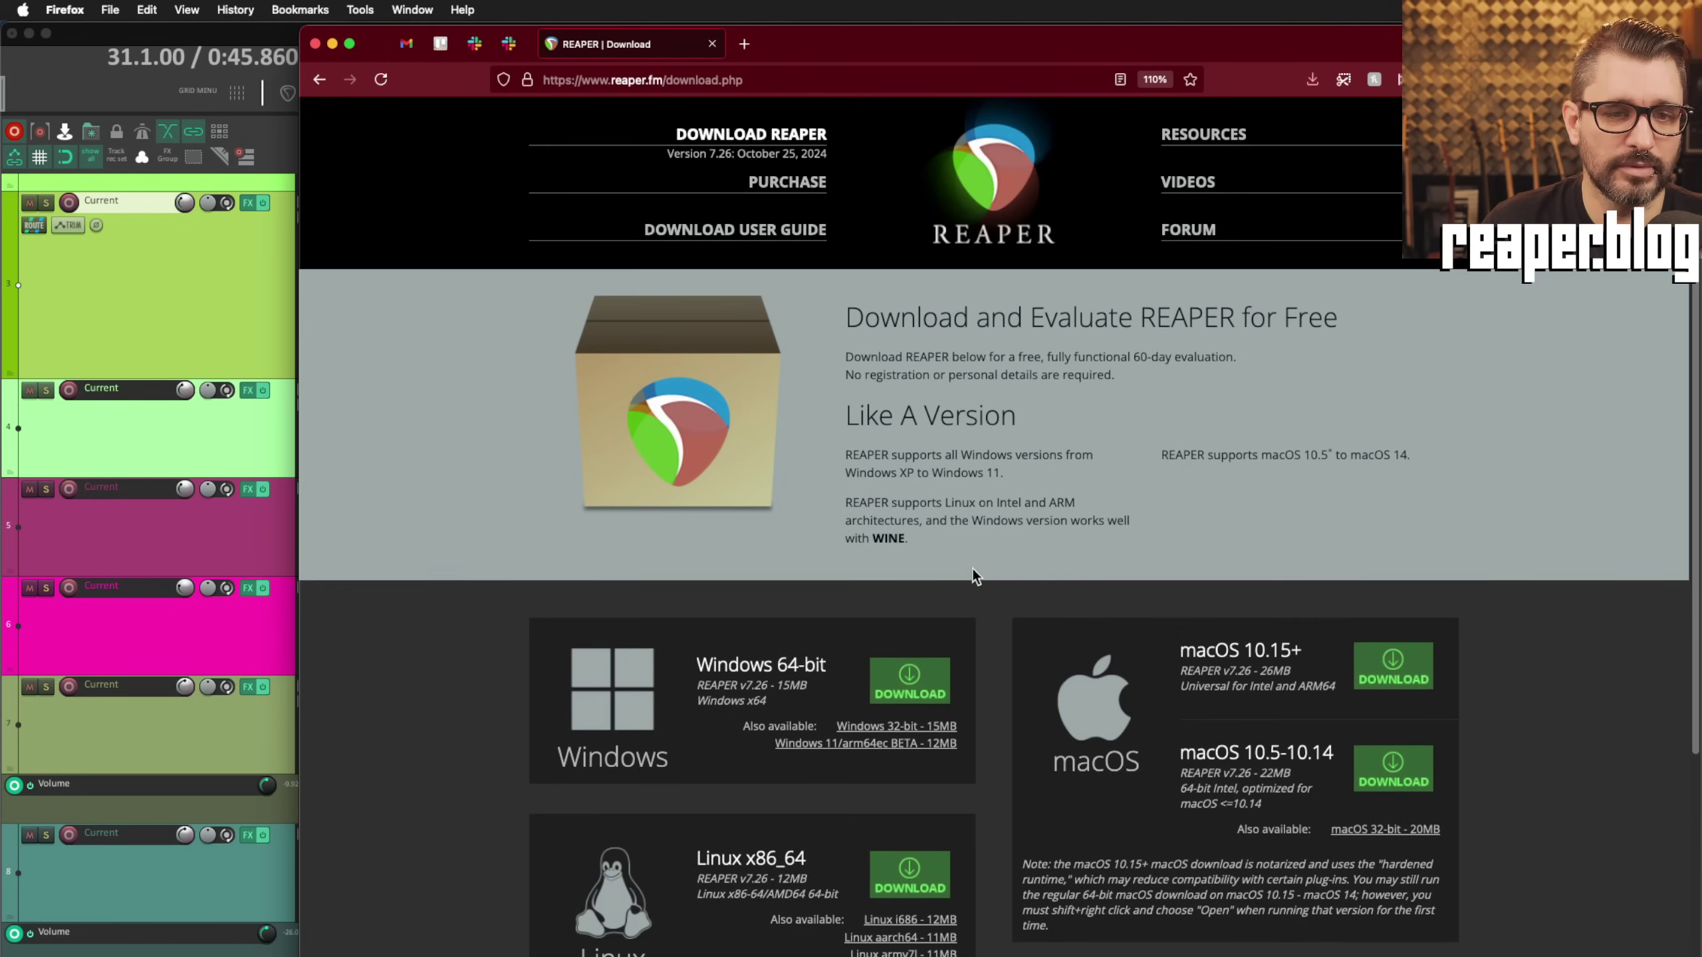